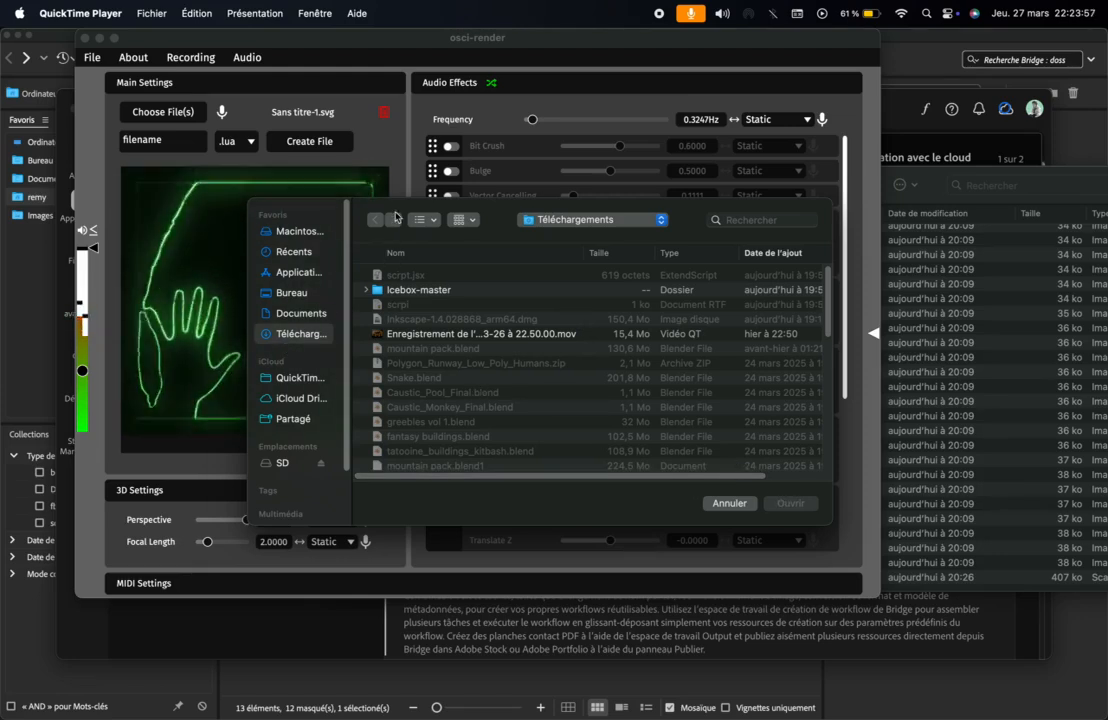
Step: Dismiss the file selection dialog without opening a file
drag(506, 211, 620, 151)
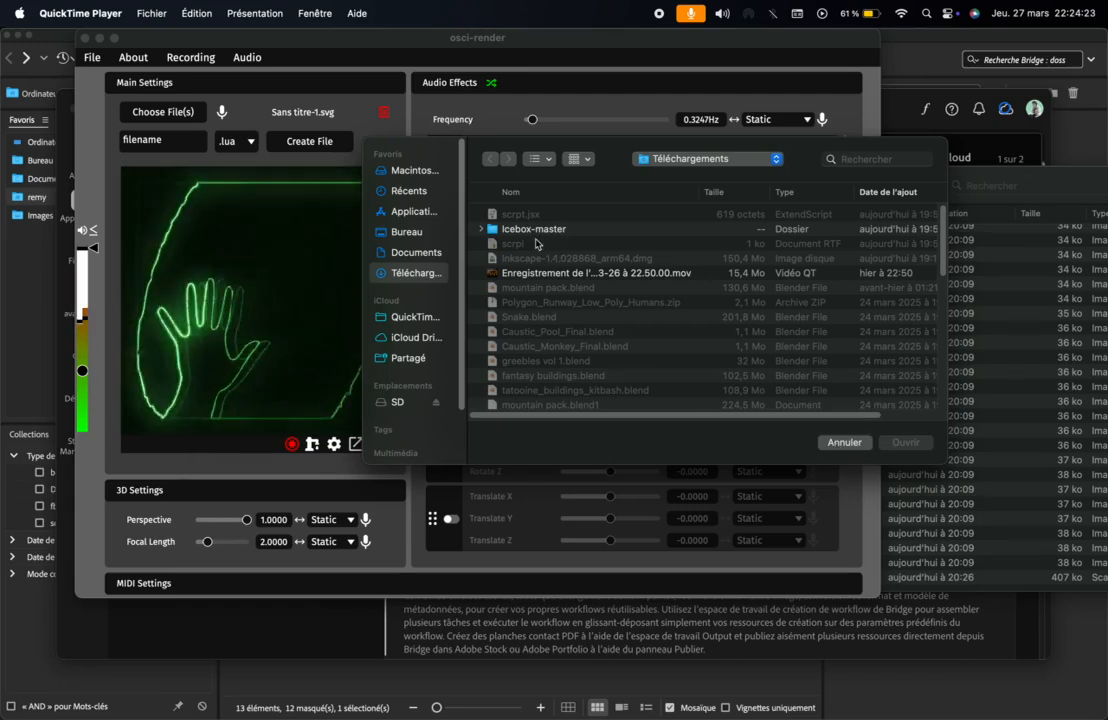
drag(412, 130, 472, 183)
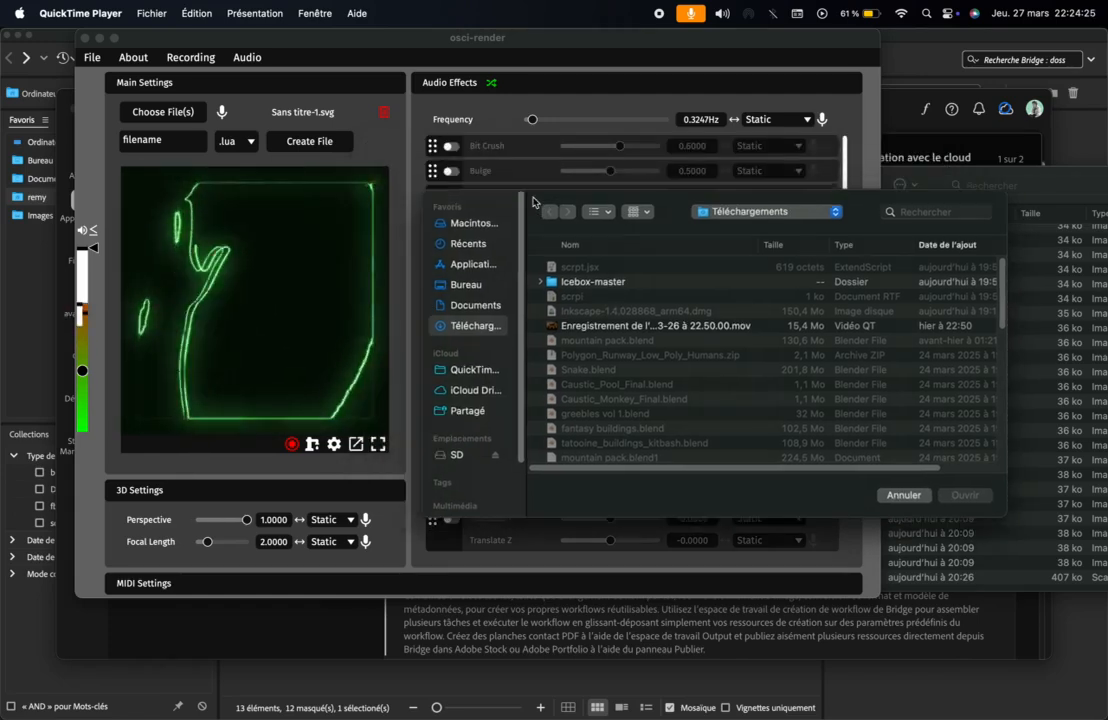
key(Escape)
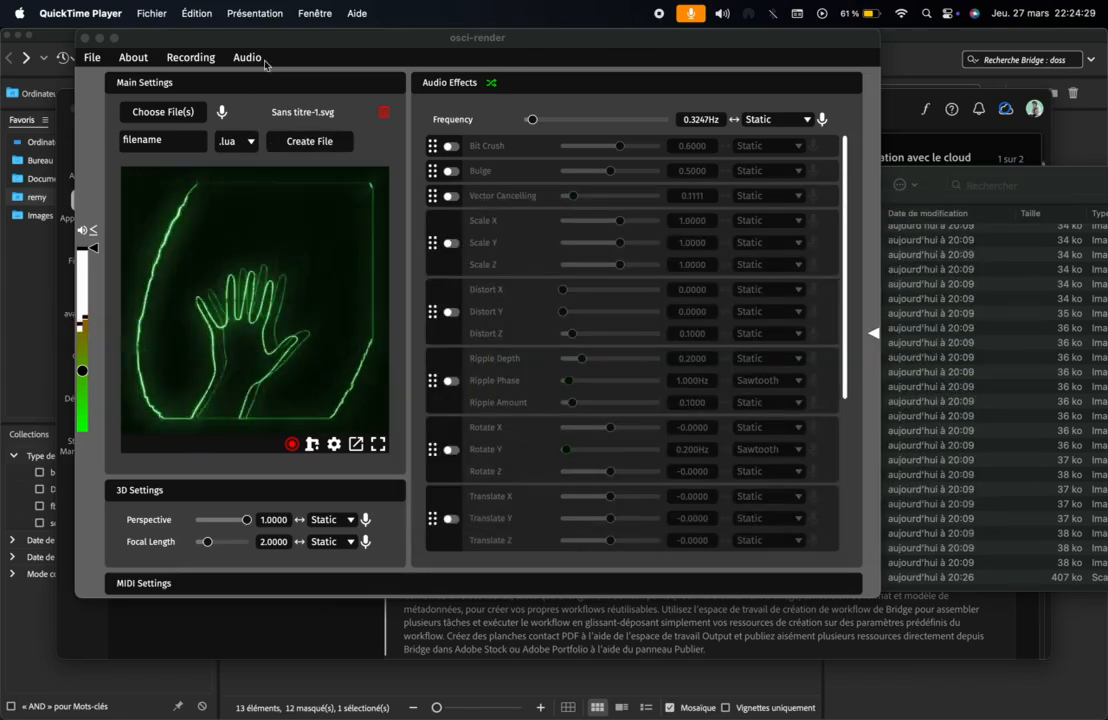
Step: Switch from osci-render to Shotcut
key(ctrl+Up)
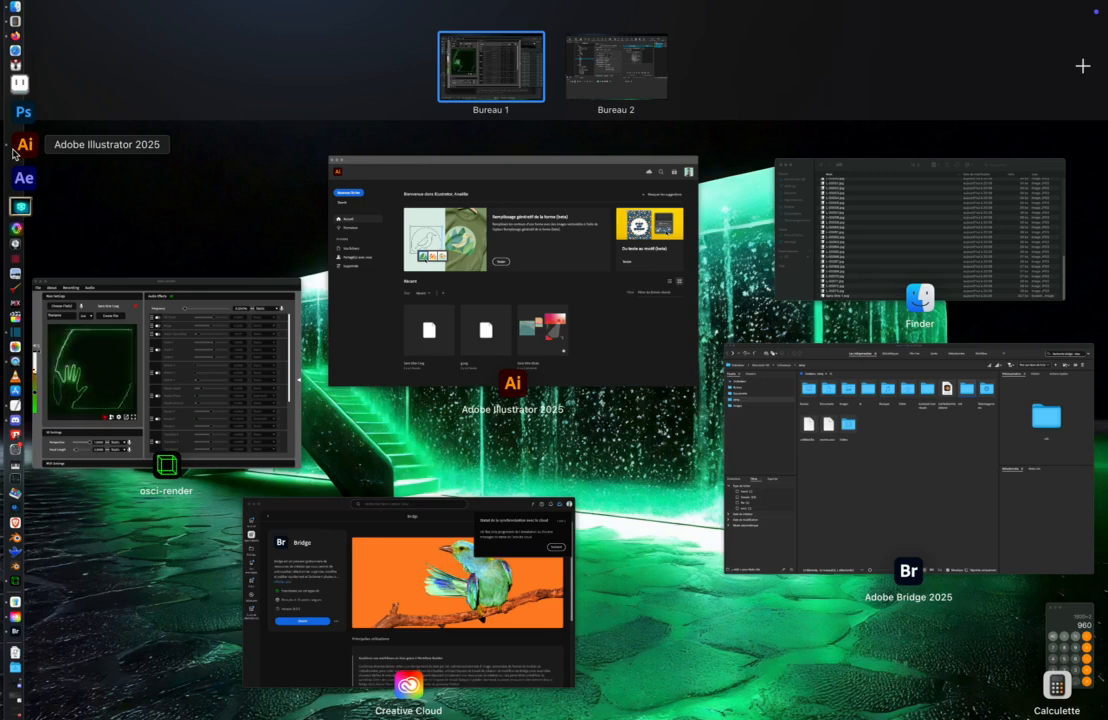
click(875, 205)
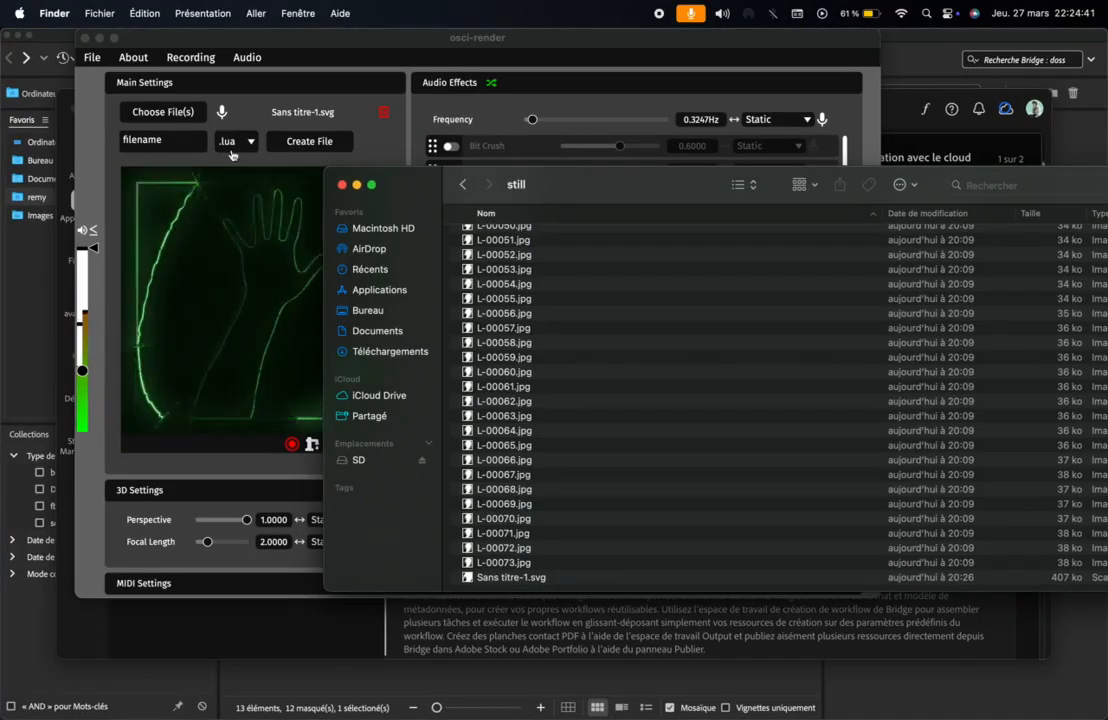
key(ctrl+Up)
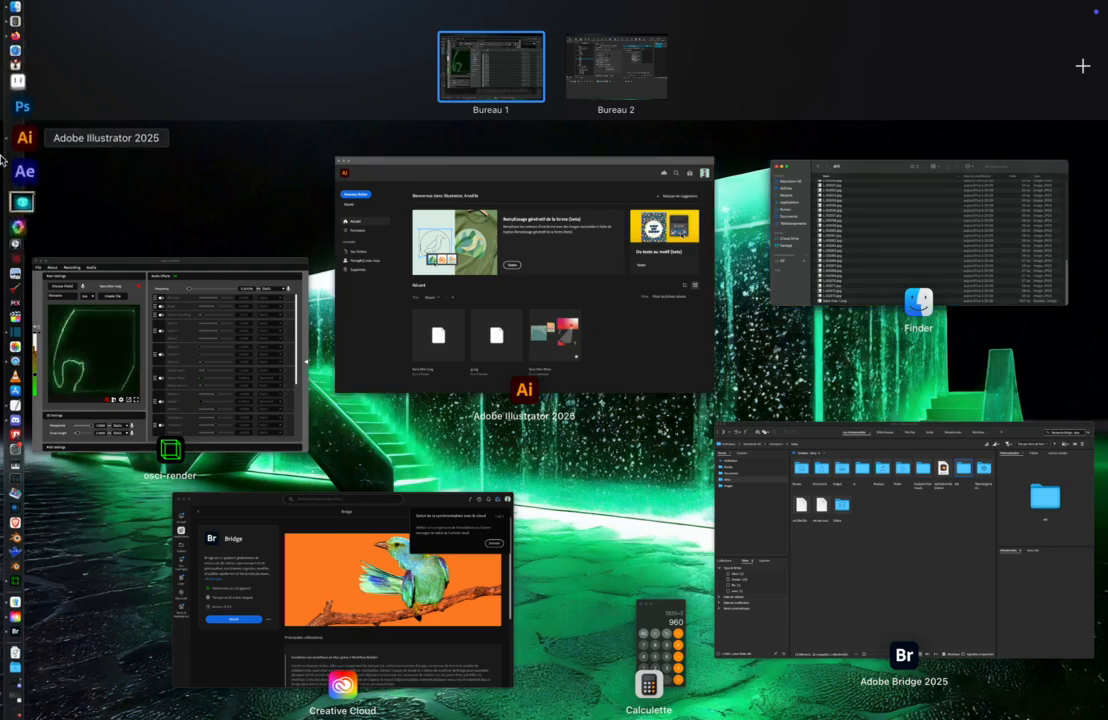
click(22, 286)
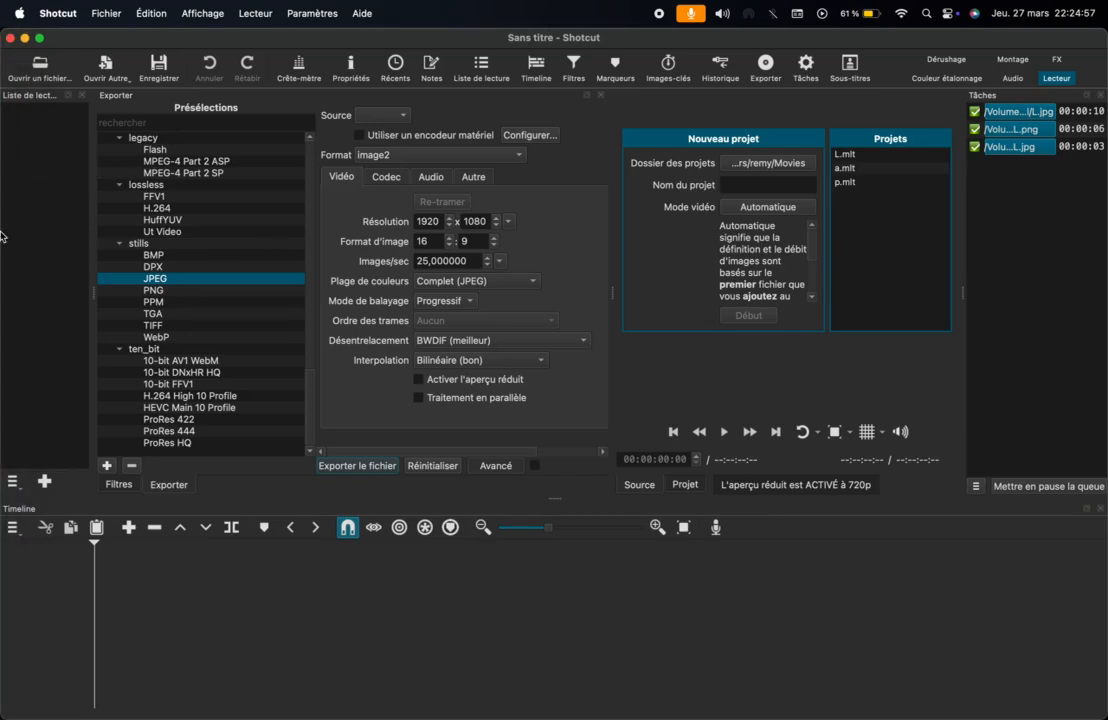
mouse_move(2, 230)
mouse_move(528, 41)
mouse_down()
mouse_move(530, 52)
mouse_move(526, 40)
mouse_up()
key(ctrl+Up)
key(ctrl+Up)
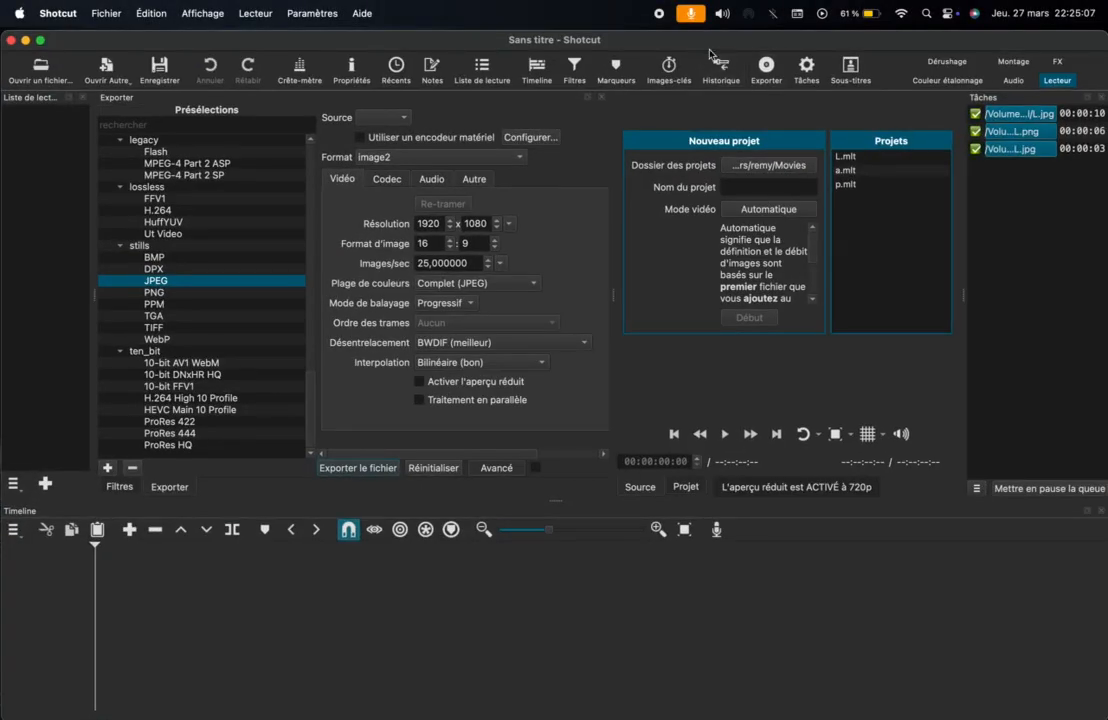
drag(612, 44, 695, 18)
click(691, 13)
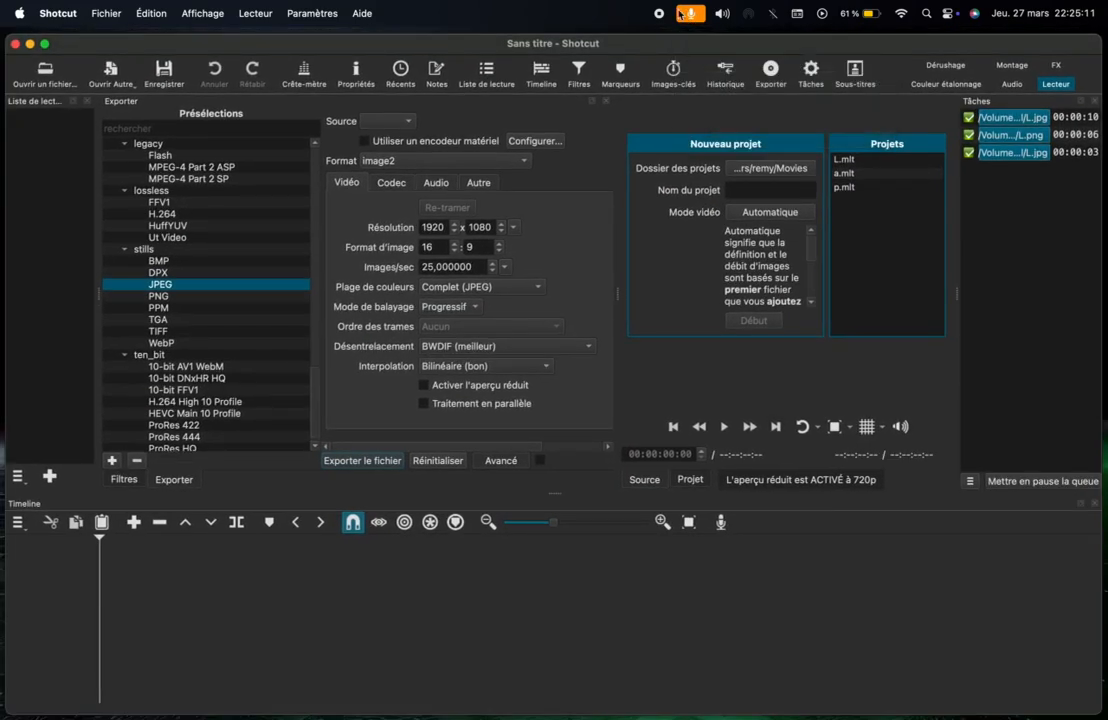
drag(610, 46, 609, 612)
drag(403, 300, 432, 160)
drag(390, 600, 462, 15)
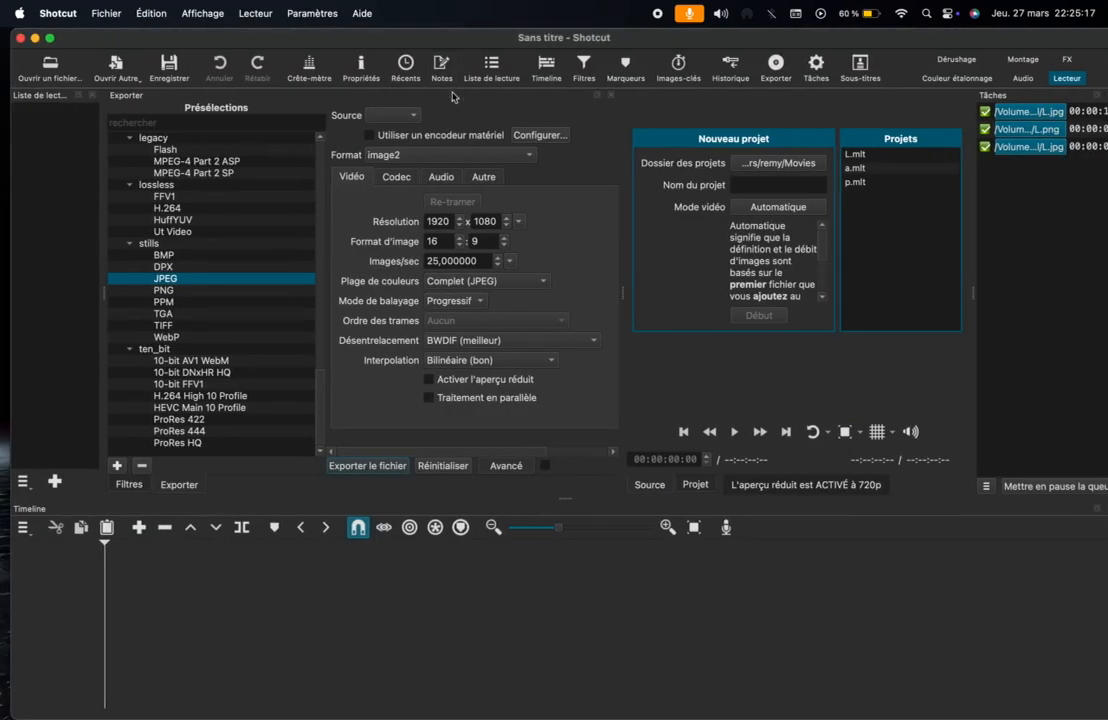
Step: Open the existing L.mlt project
mouse_move(646, 38)
mouse_down()
mouse_move(644, 155)
mouse_move(648, 46)
mouse_move(636, 45)
mouse_up()
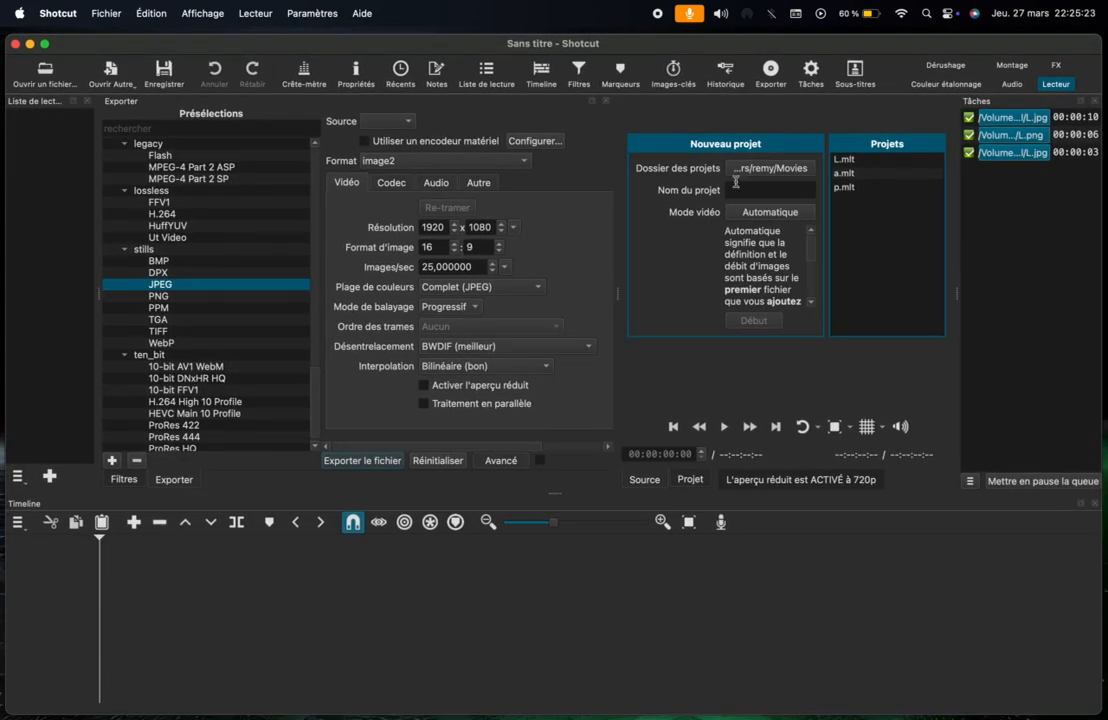
click(867, 162)
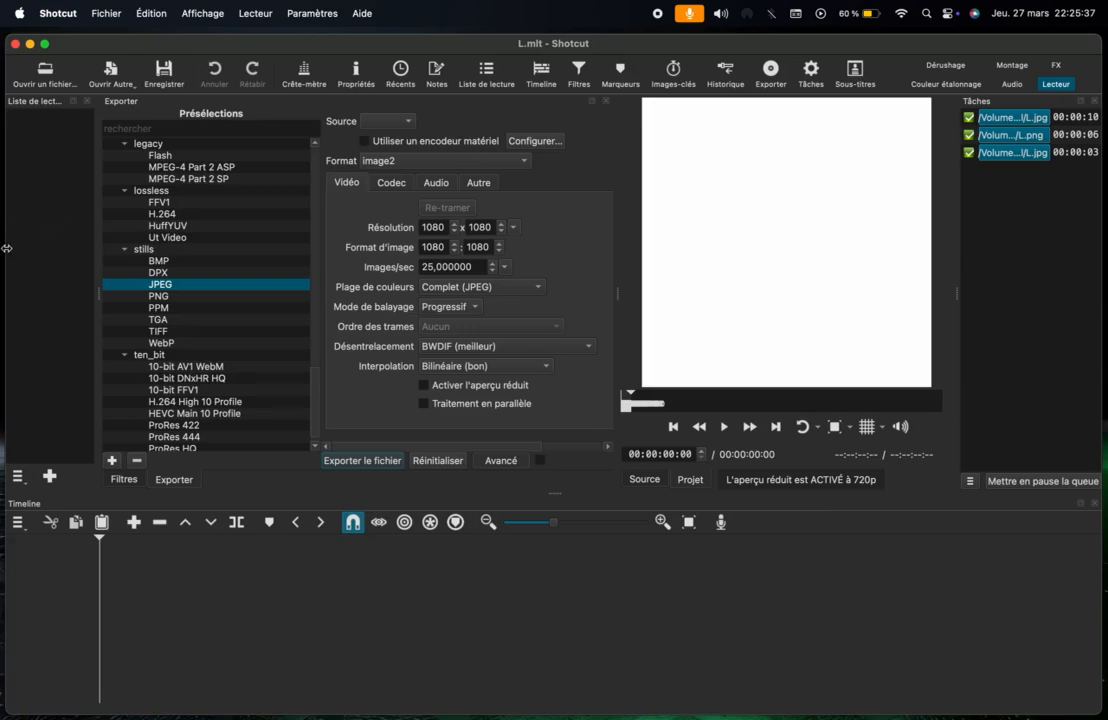
Step: Switch to the Finder window showing the still folder and search the whole Mac for fingers.mp4
key(ctrl+Up)
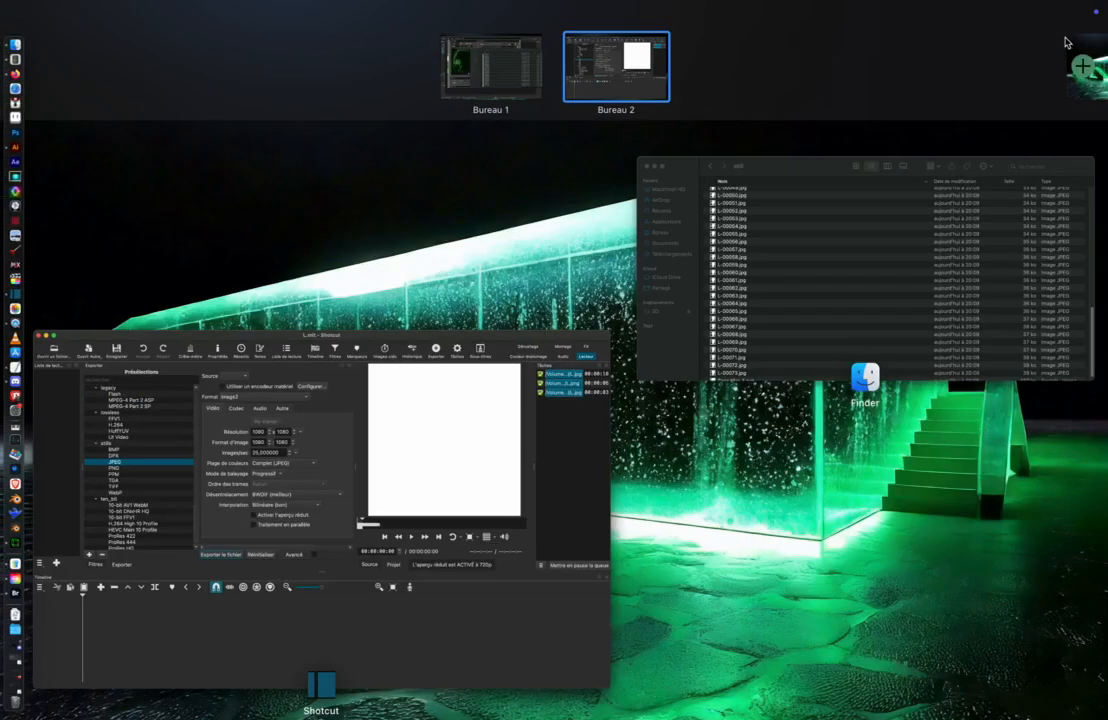
click(794, 269)
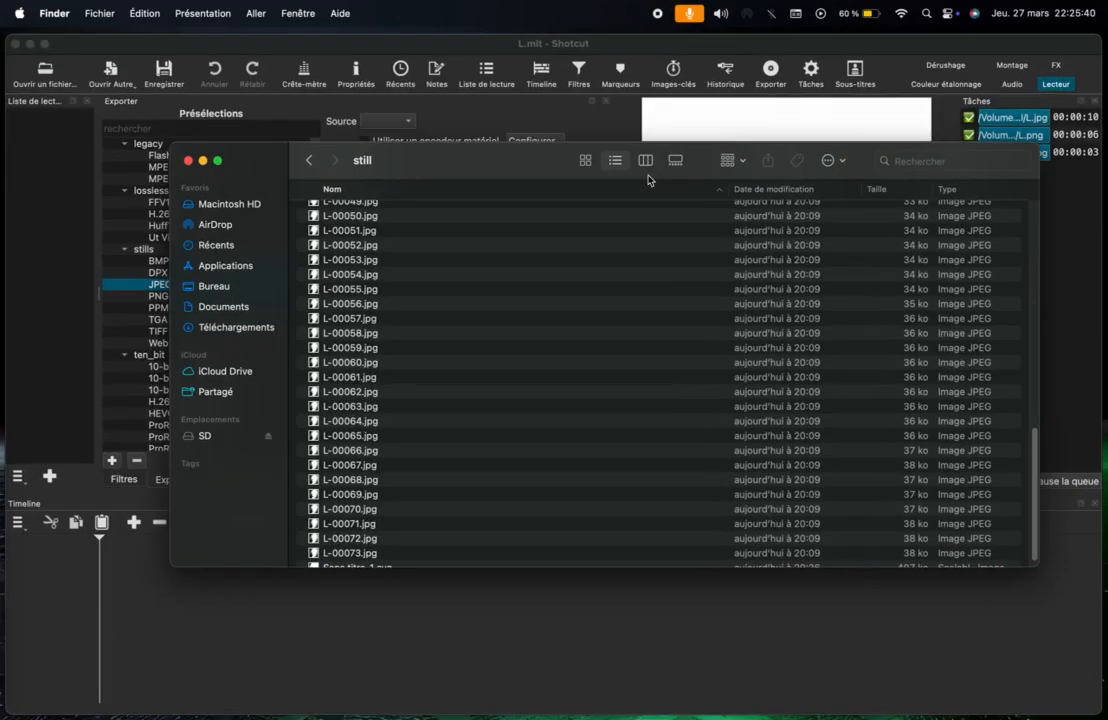
click(308, 161)
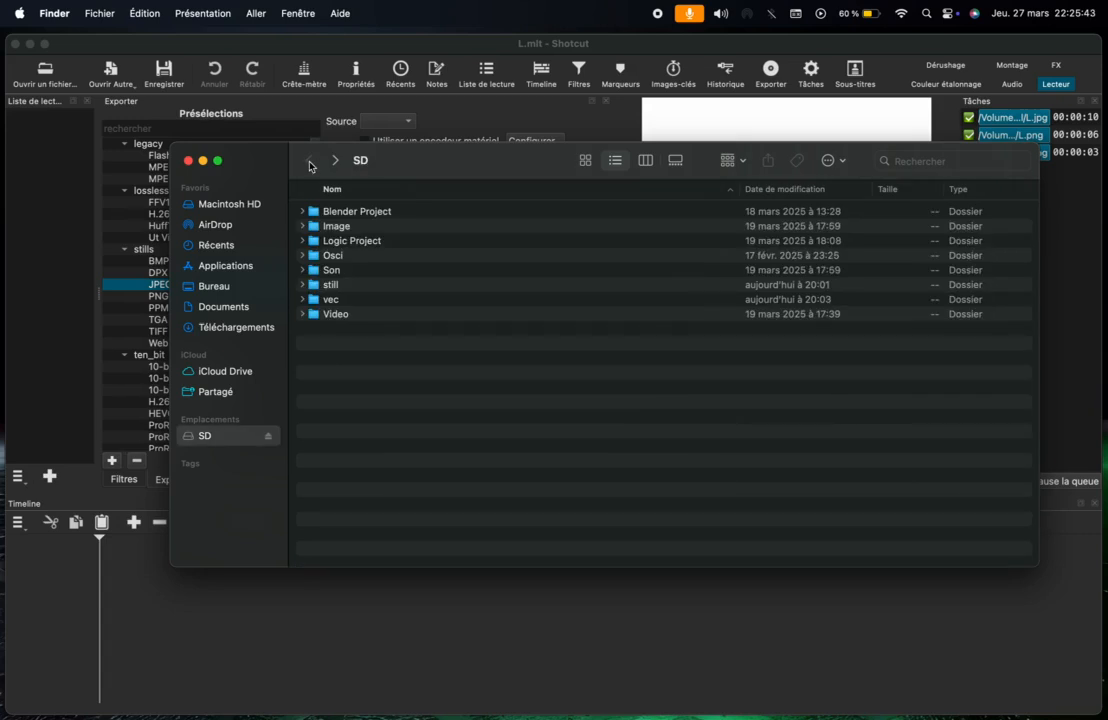
click(954, 158)
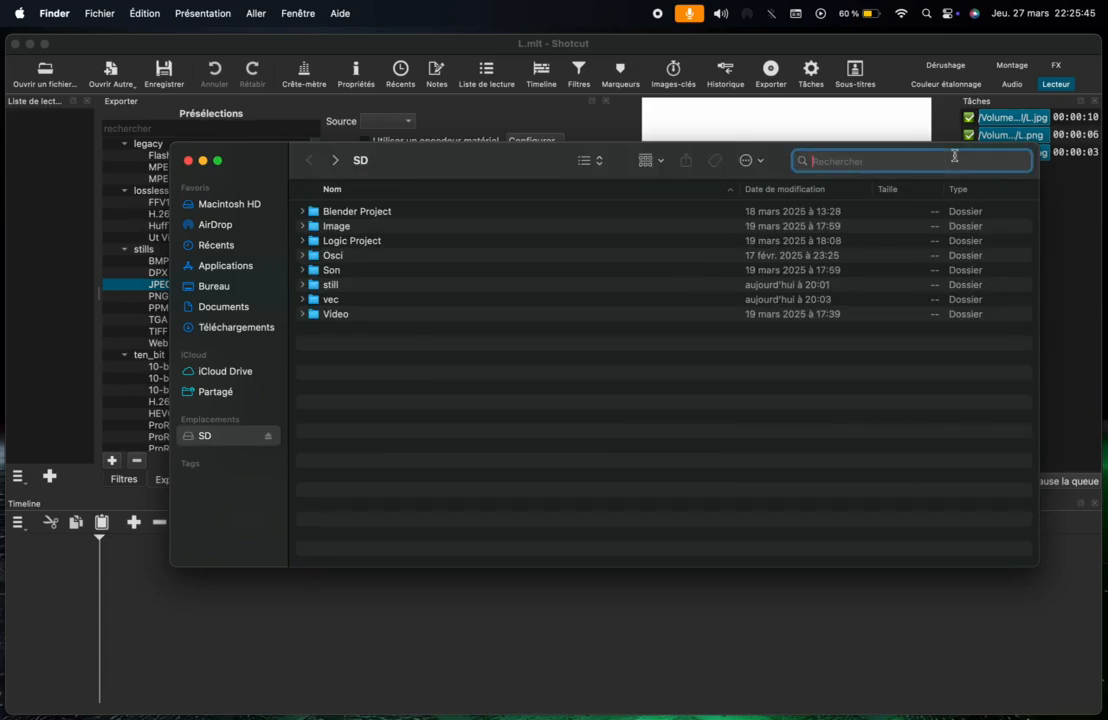
text(finge)
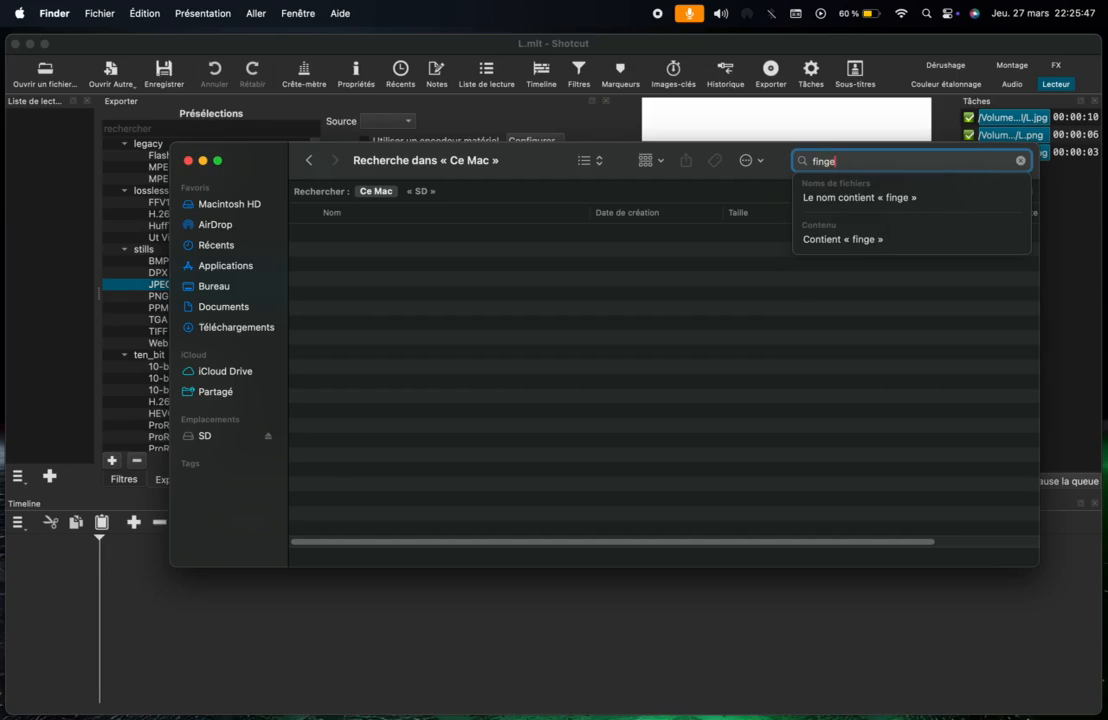
text(rs.mp4)
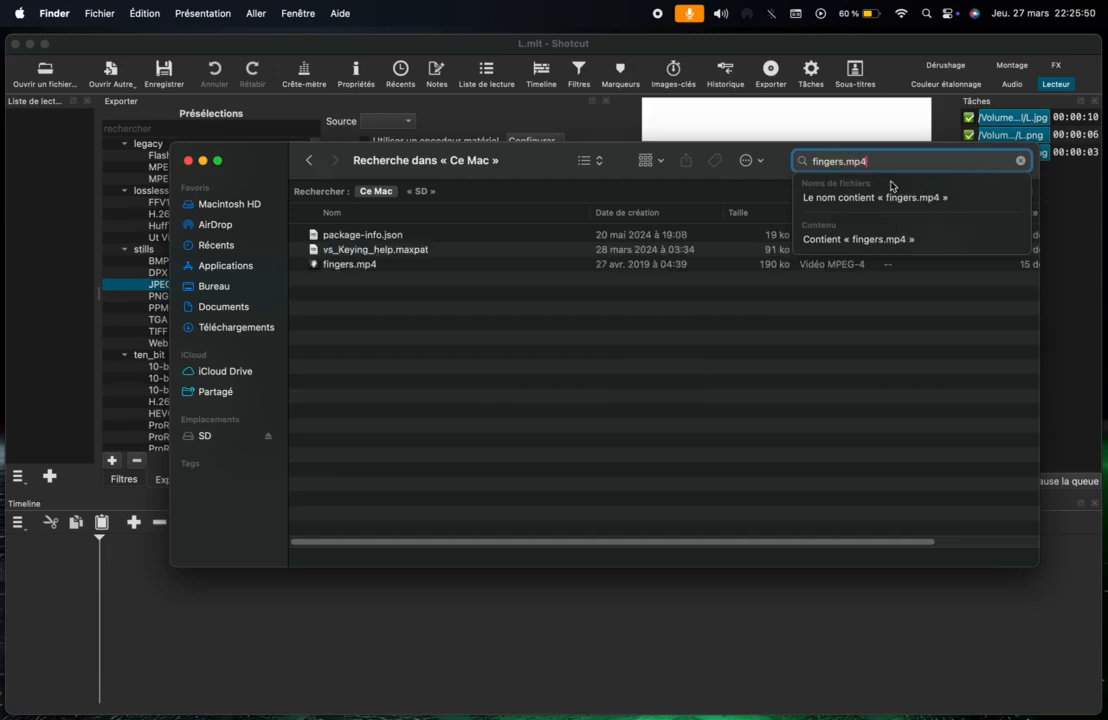
Step: Preview the fingers.mp4 video found in Finder and add it to the Shotcut playlist
click(386, 264)
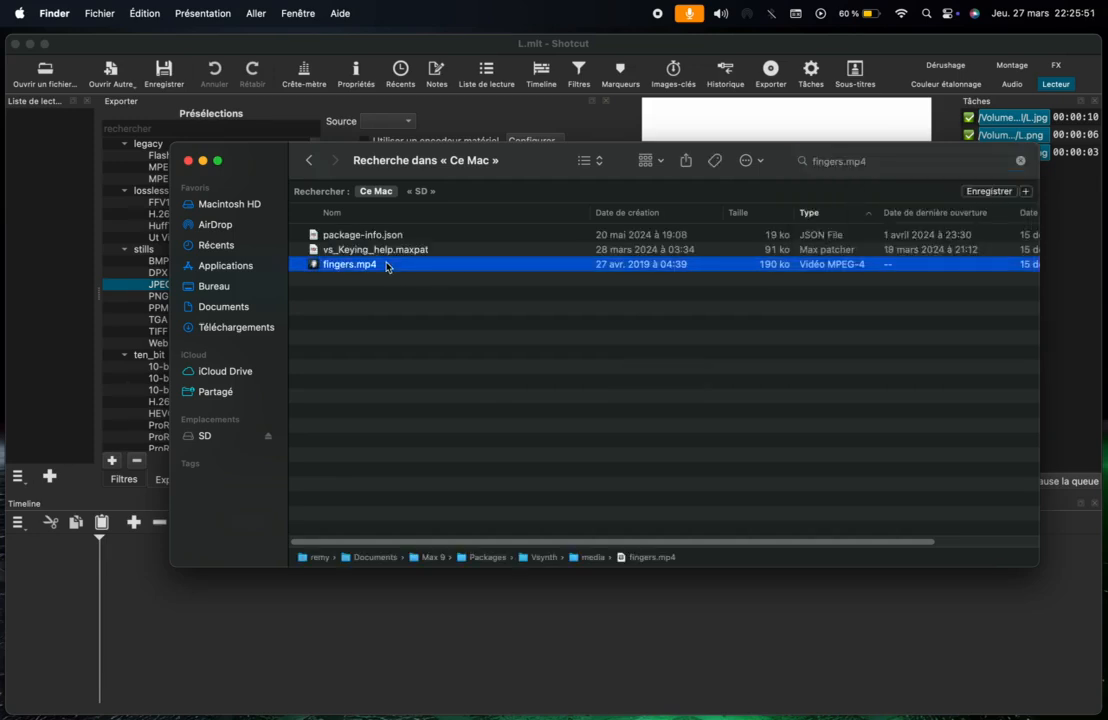
key(space)
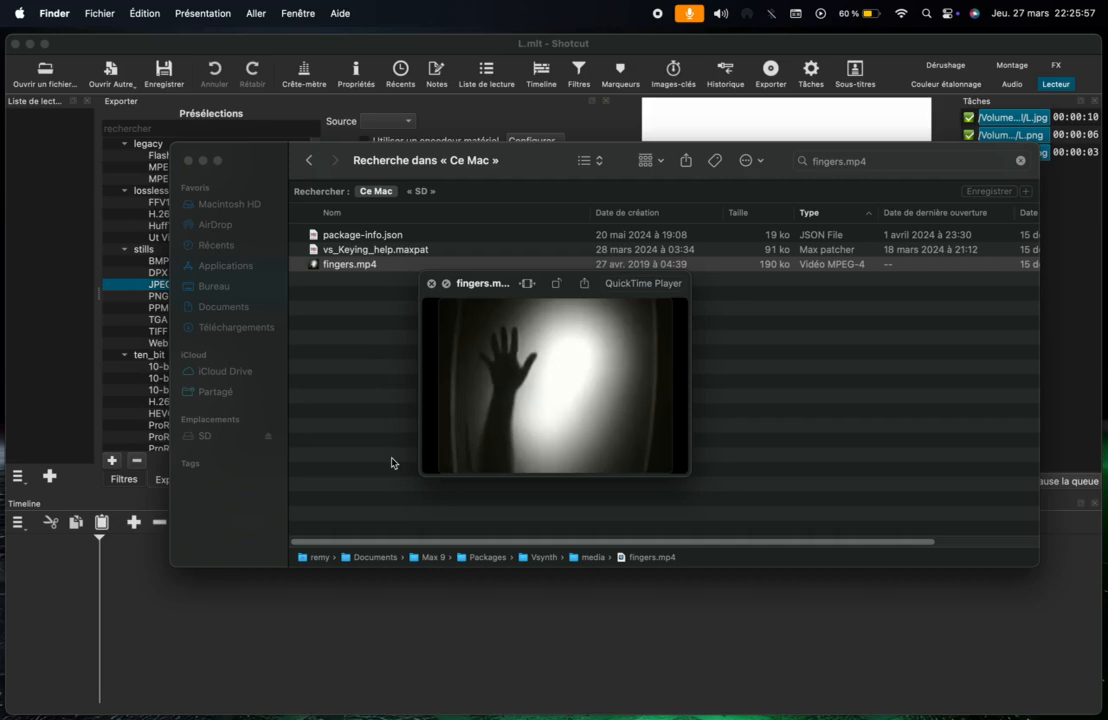
key(space)
drag(337, 268, 45, 260)
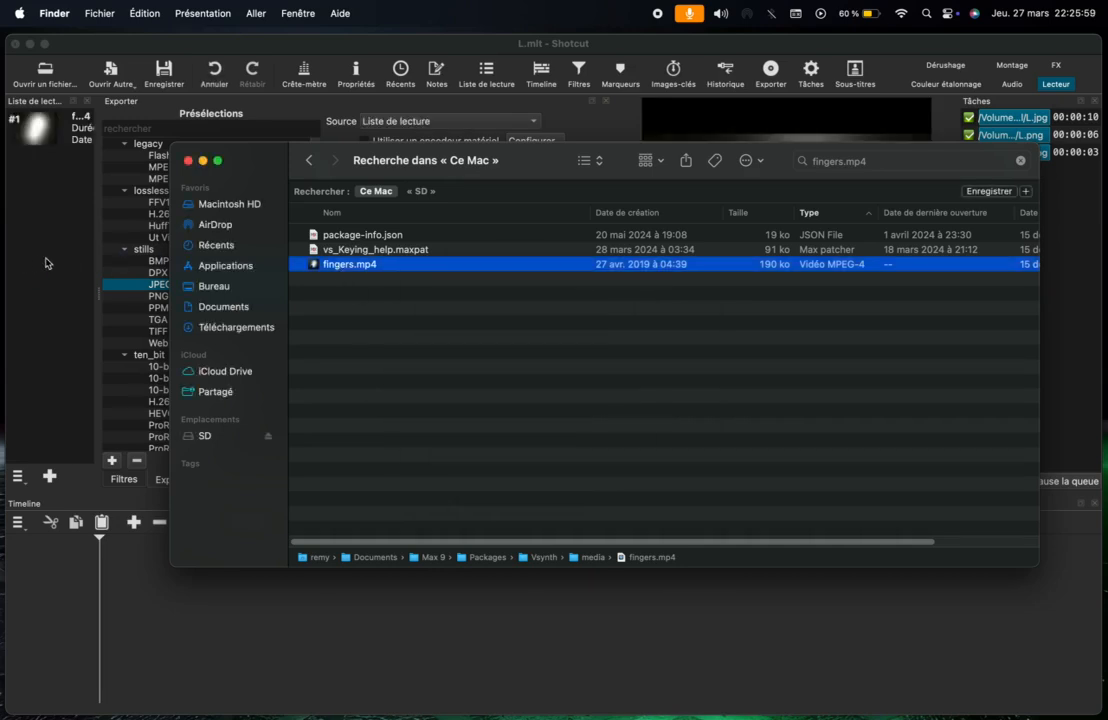
click(59, 262)
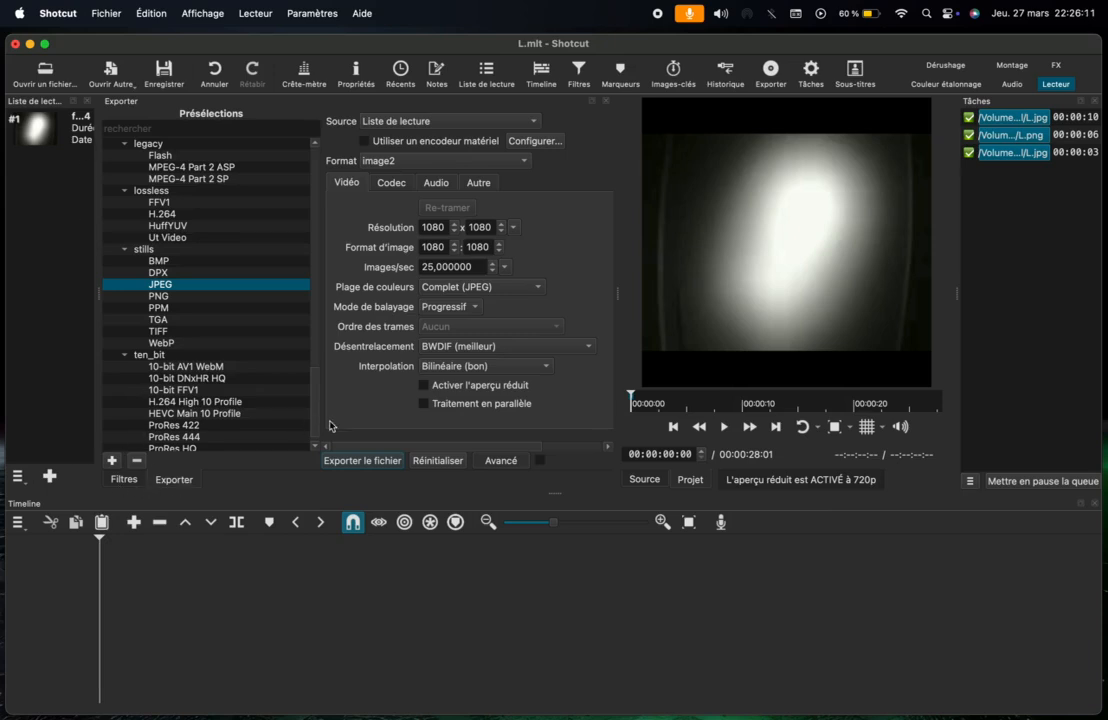
Step: Select the JPEG preset from the stills group of the export presets
scroll(165, 226, up, 10)
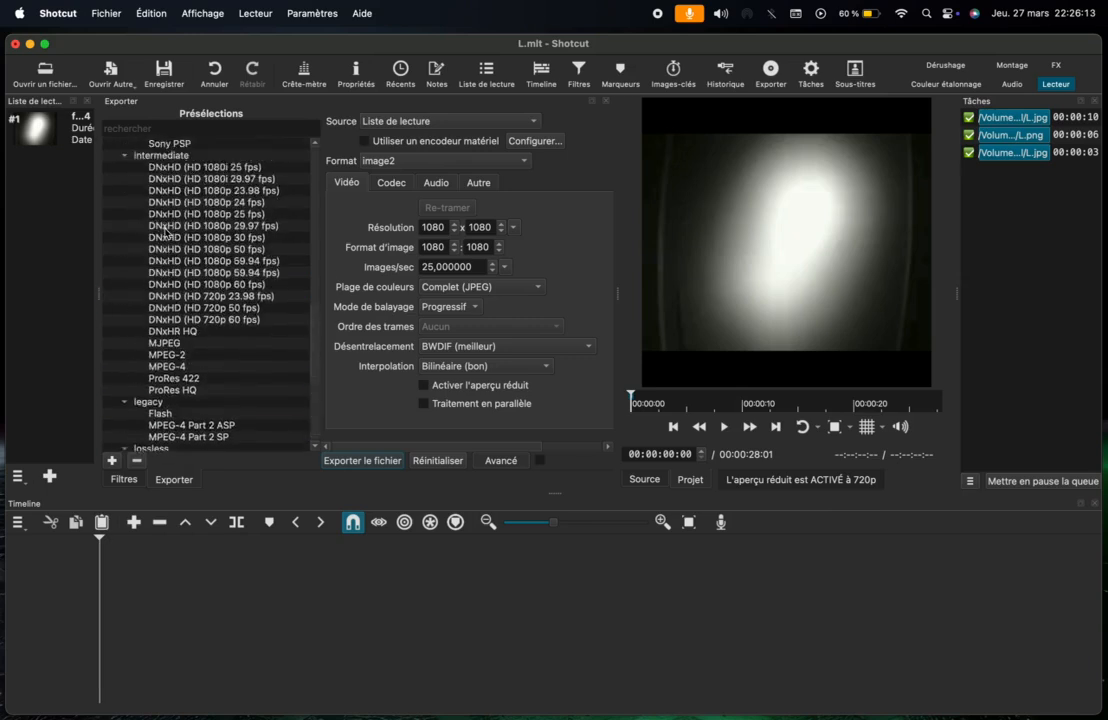
scroll(165, 226, down, 5)
scroll(165, 229, down, 8)
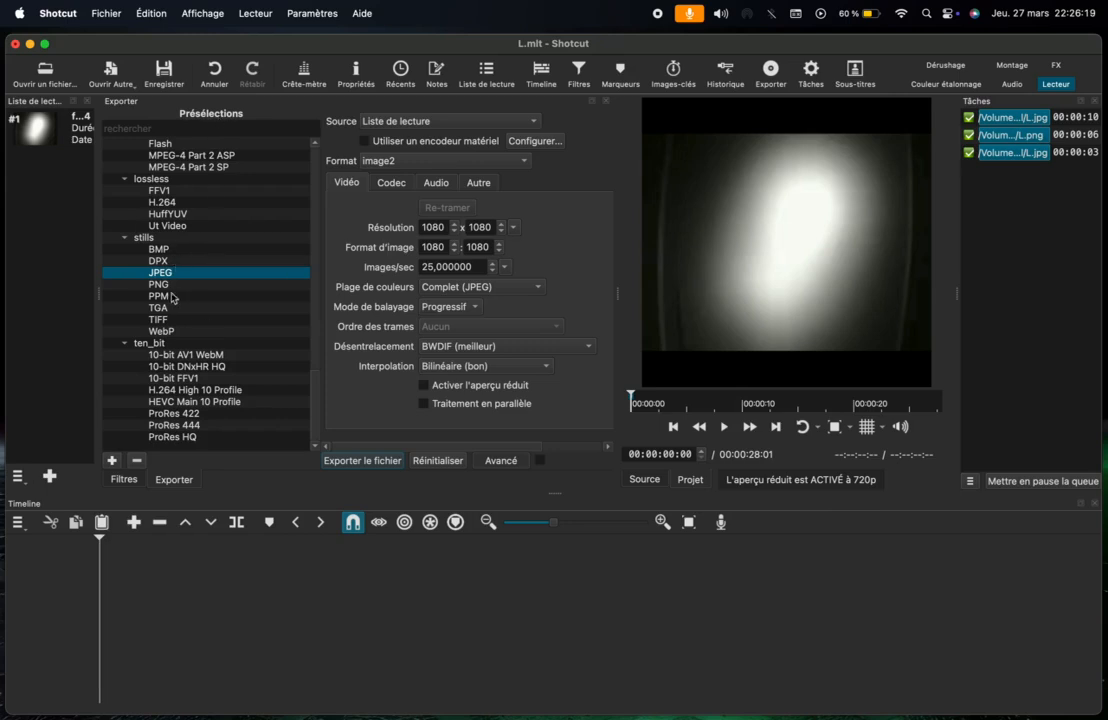
click(172, 240)
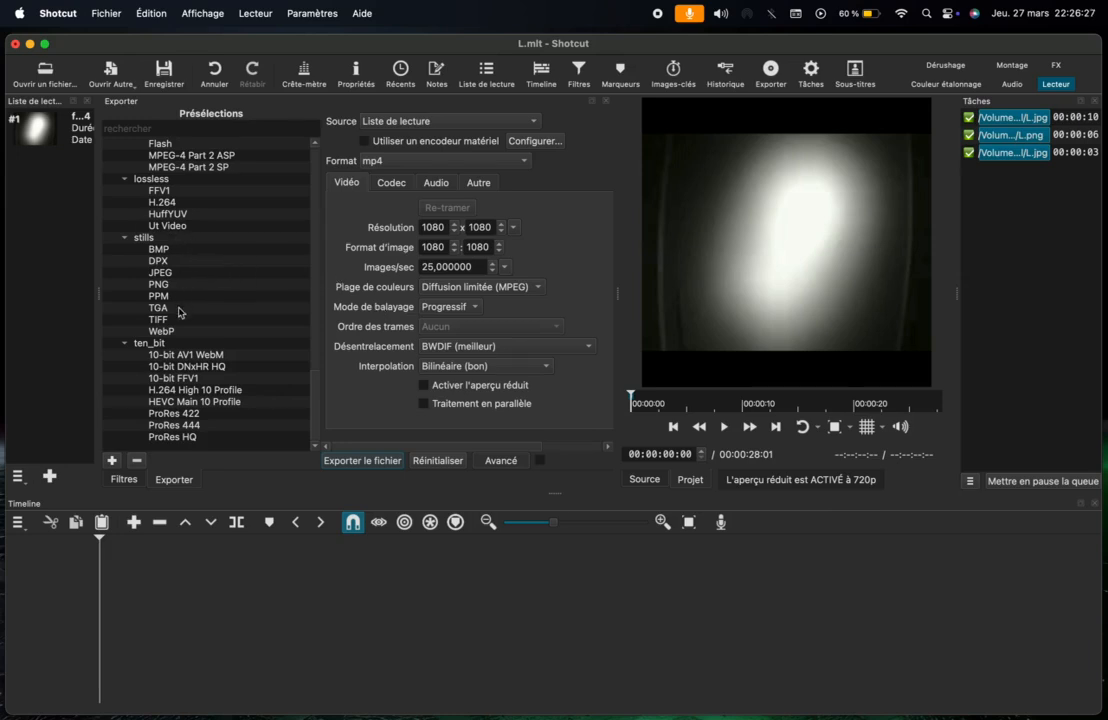
click(190, 274)
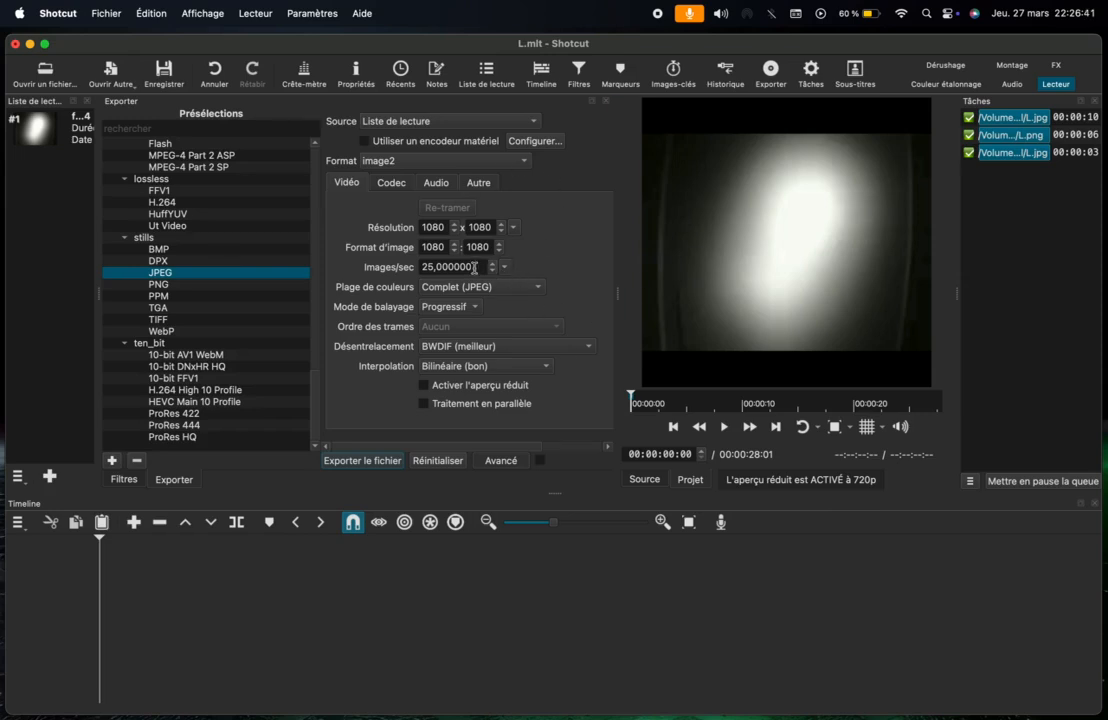
Step: Set the export frame rate to 6 images per second
click(506, 268)
click(564, 240)
click(491, 271)
click(492, 271)
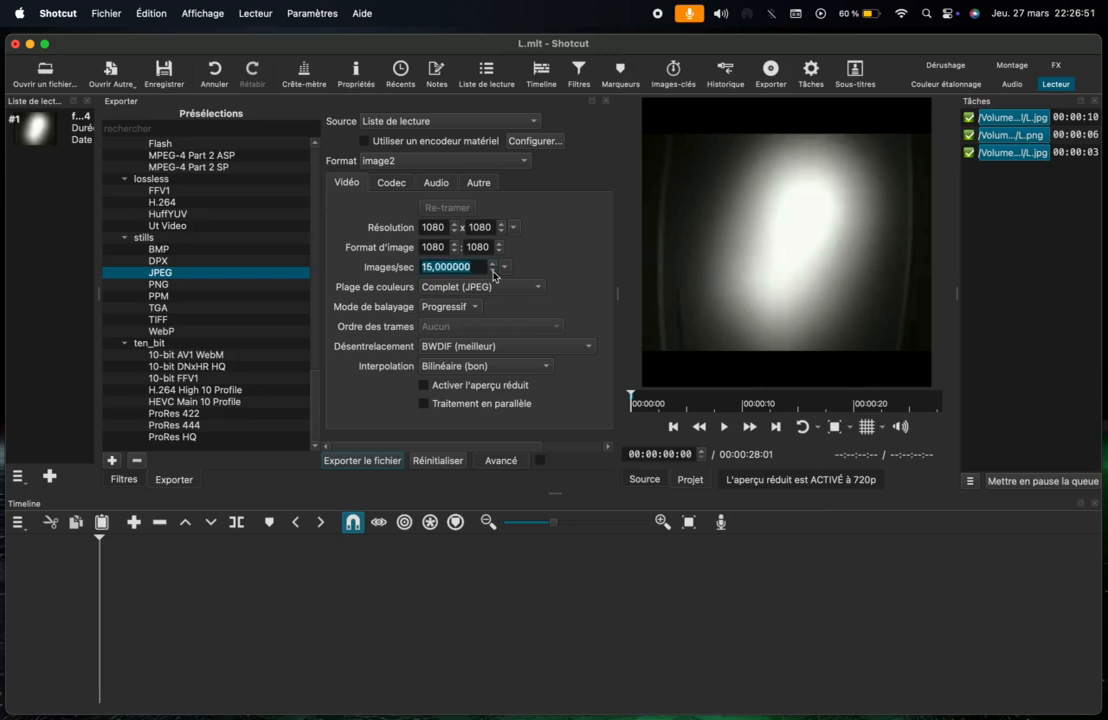
click(492, 271)
Step: Start the file export, look through the existing numbered JPG frames in the still folder, and cancel the save
click(359, 463)
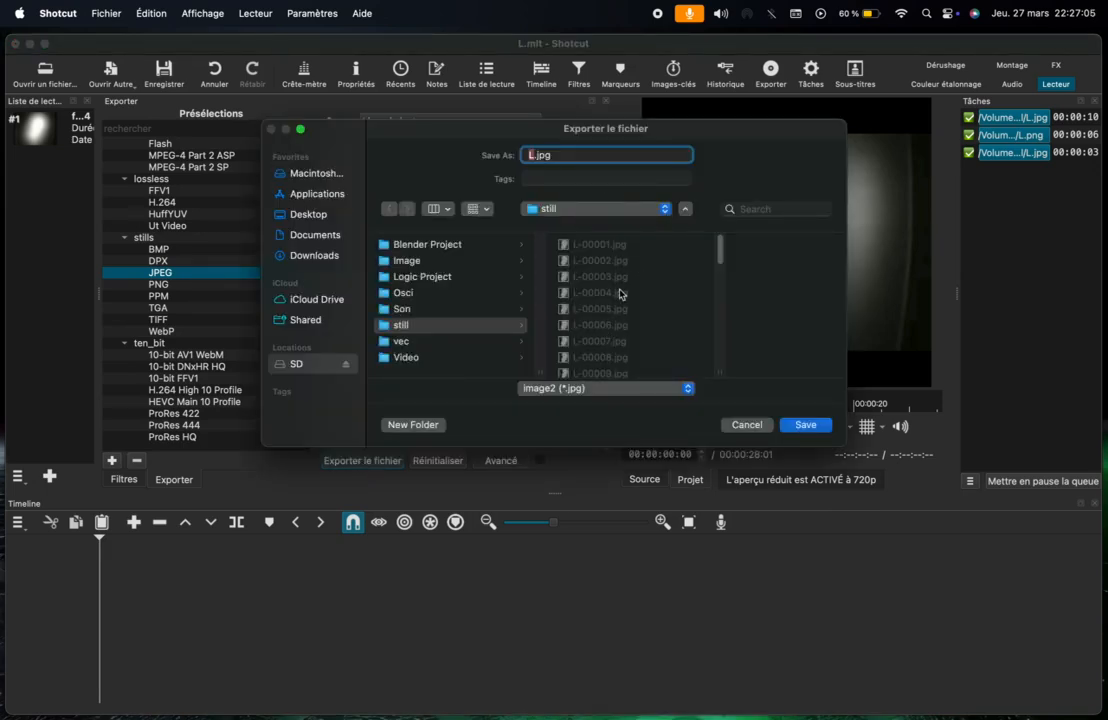
scroll(601, 332, down, 3)
scroll(636, 332, up, 3)
scroll(655, 341, down, 15)
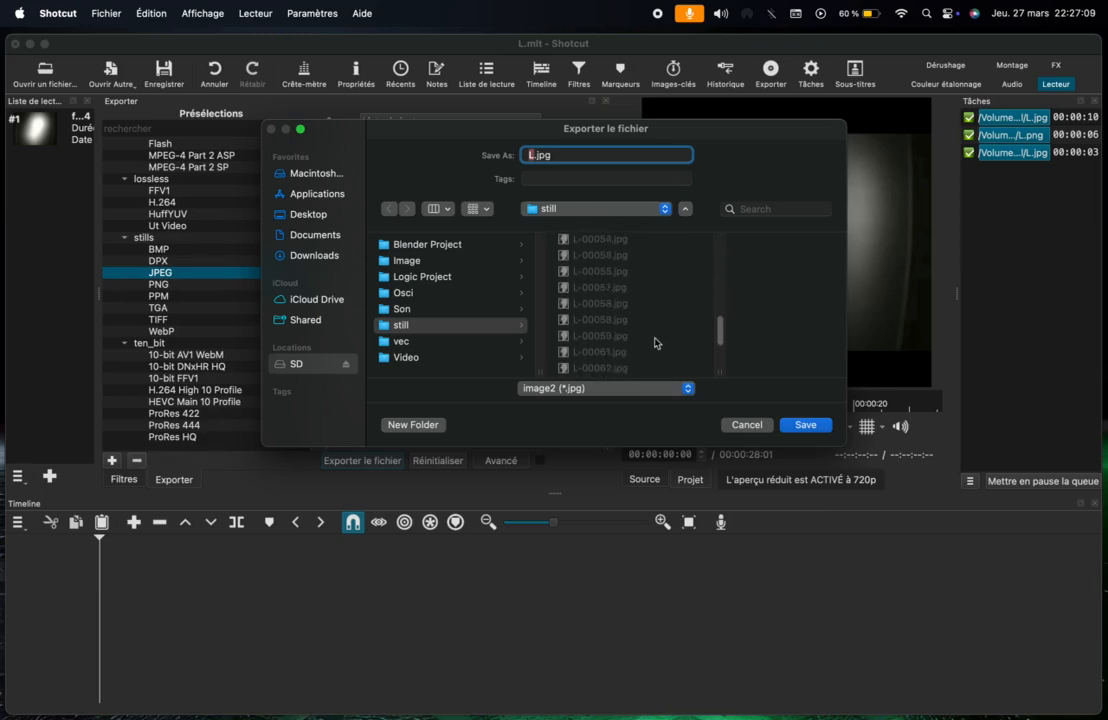
click(747, 425)
Step: Bring the Finder search window to the front, minimise the Shotcut window and reposition the Finder window on the desktop
key(ctrl+Up)
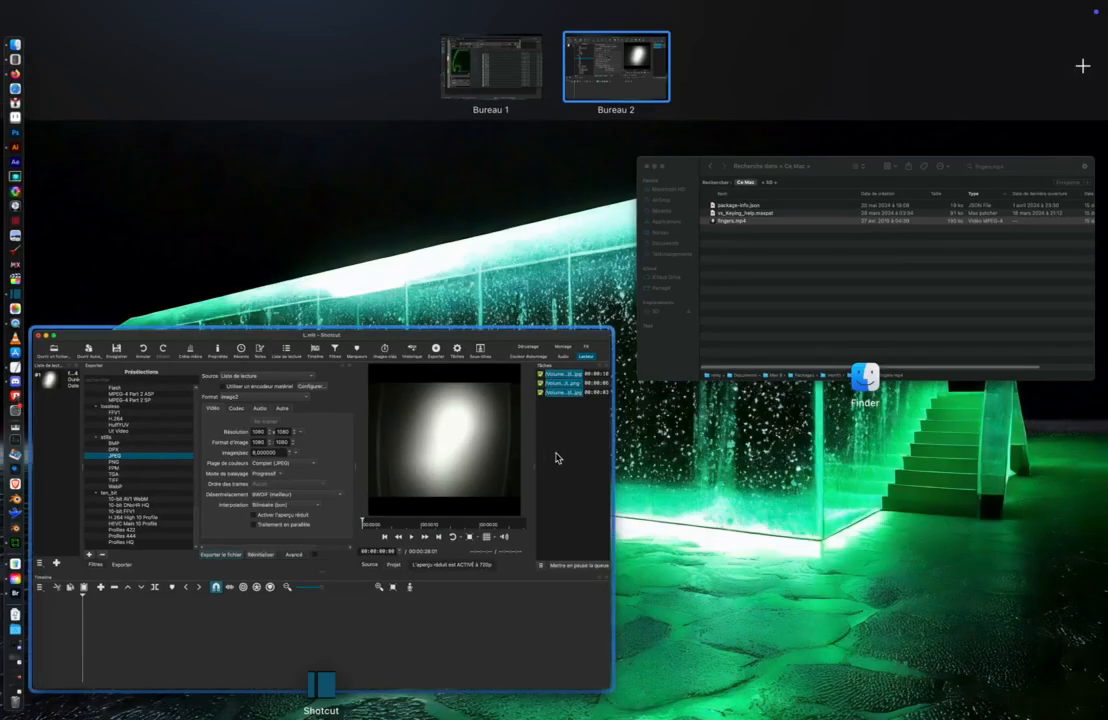
click(774, 292)
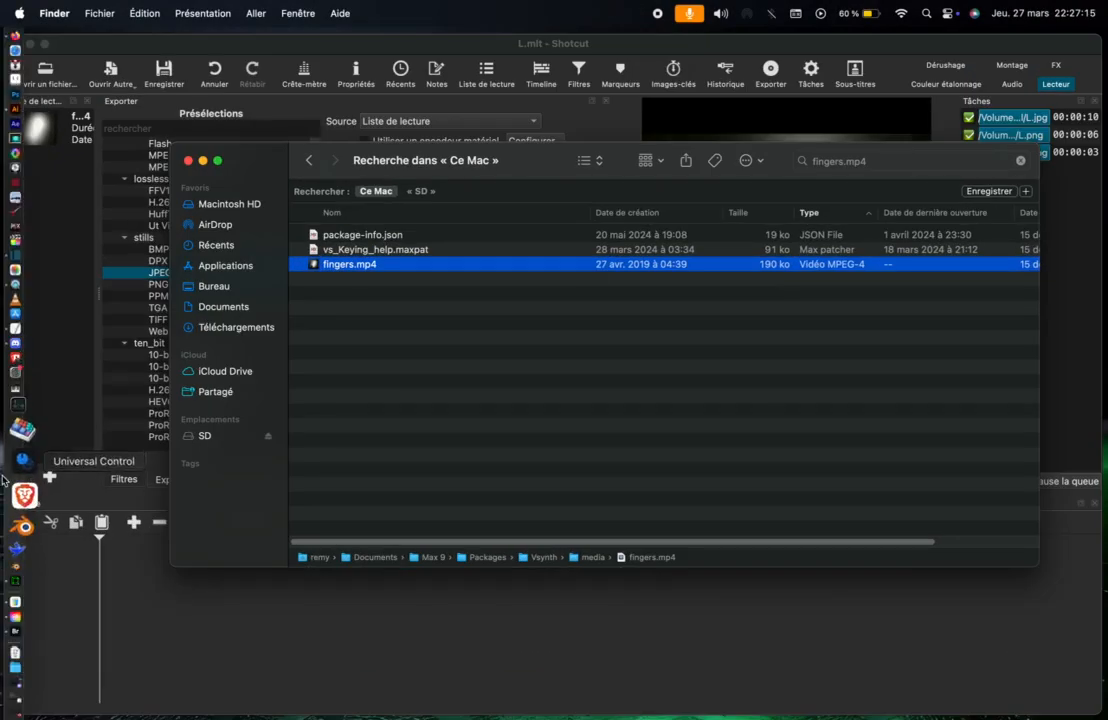
mouse_move(3, 138)
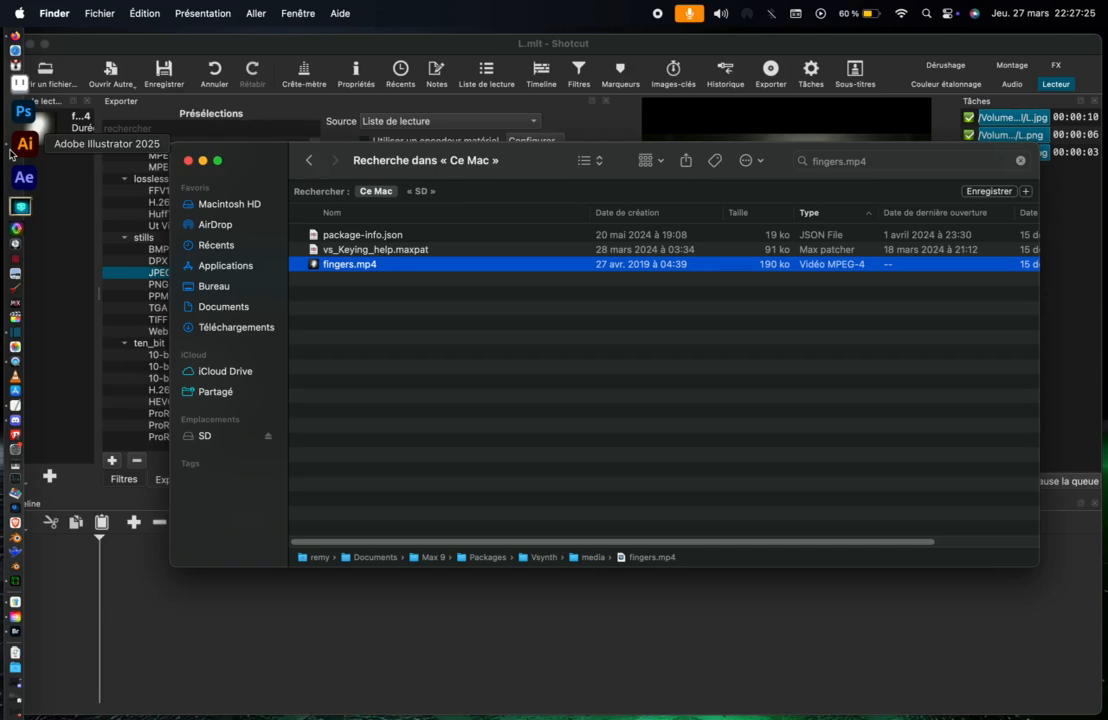
drag(259, 163, 191, 112)
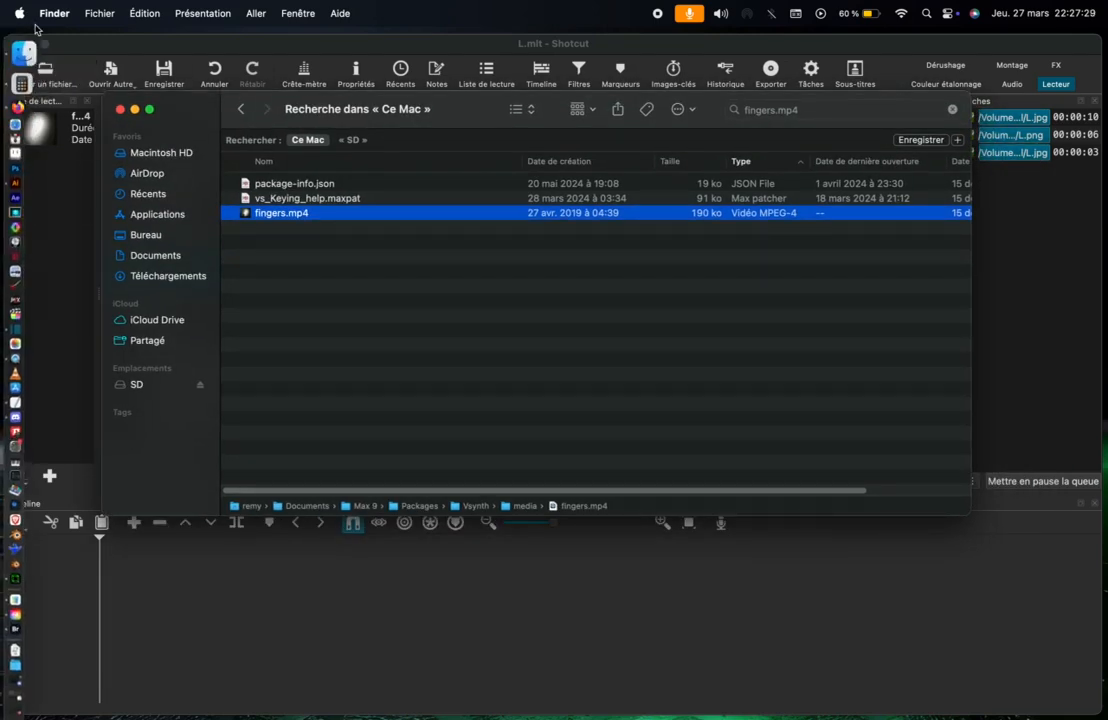
click(30, 45)
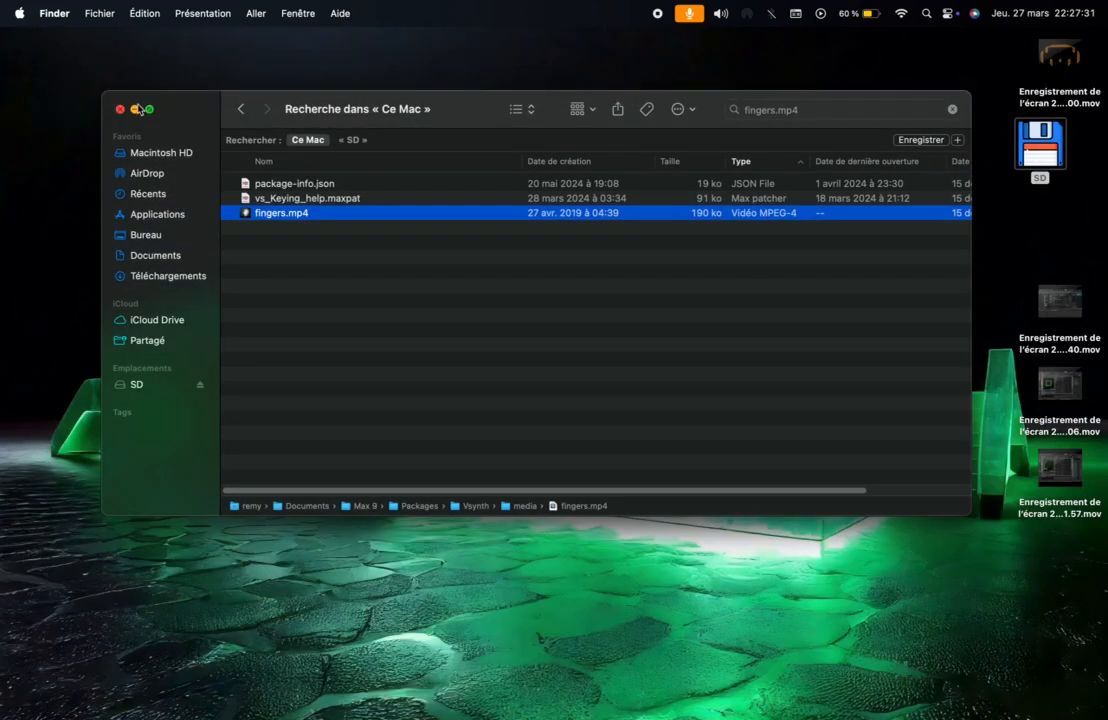
drag(183, 107, 186, 205)
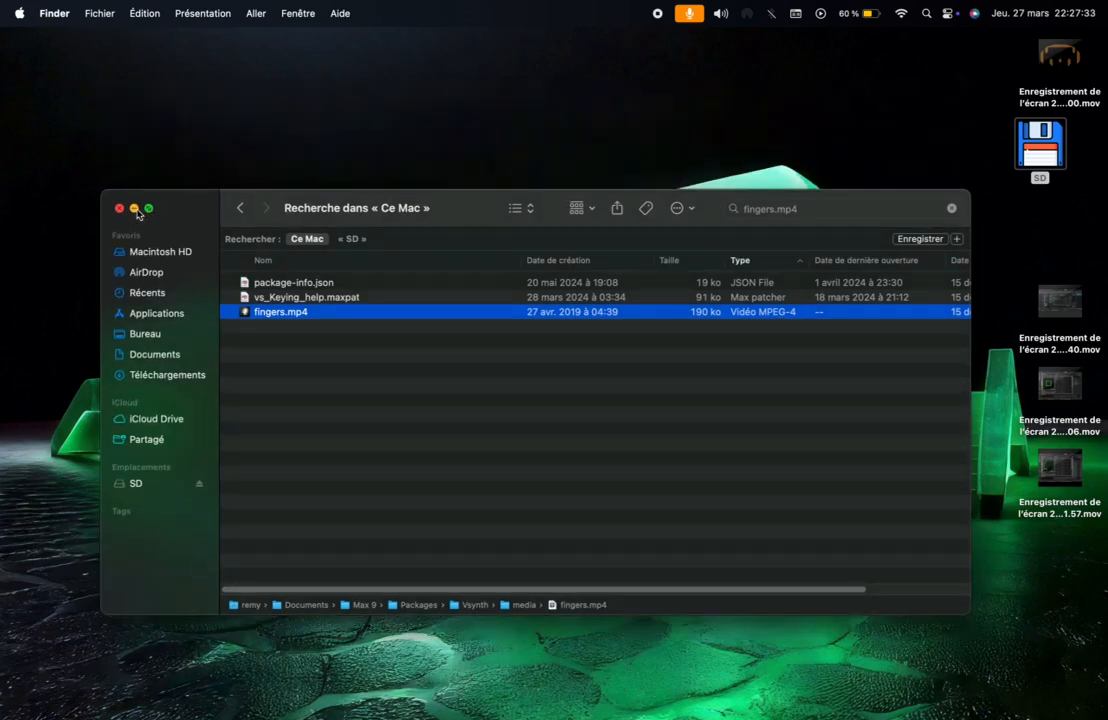
Step: Minimise the Finder search window and open Adobe Illustrator 2025
drag(202, 204, 147, 146)
click(80, 151)
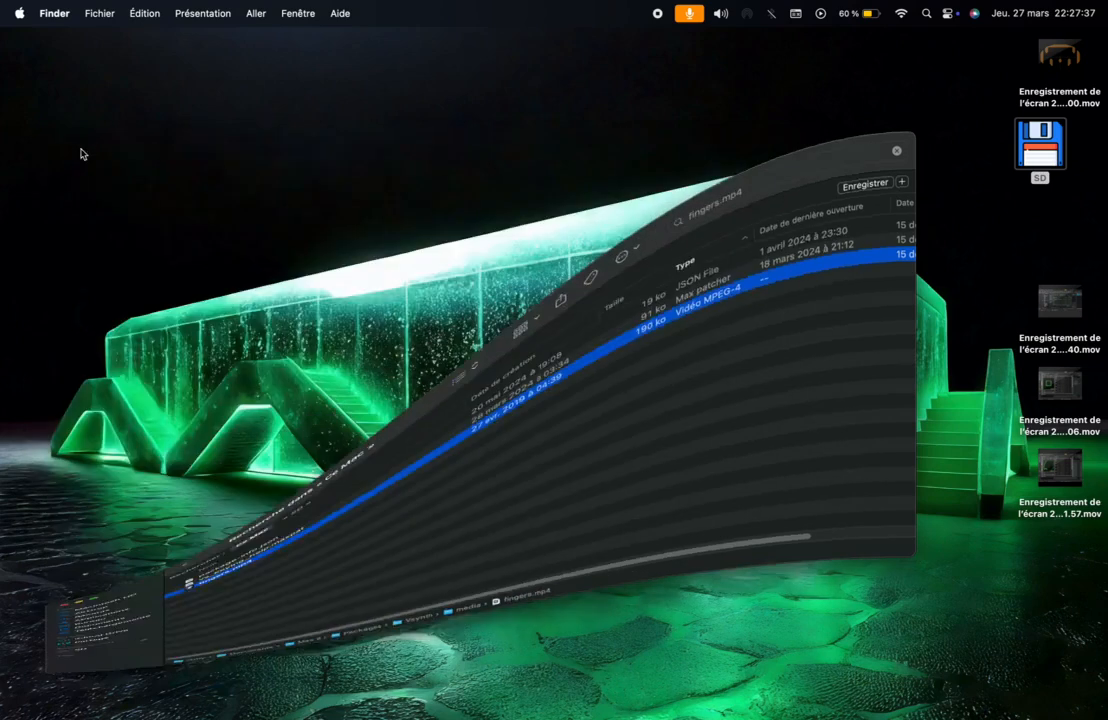
mouse_move(3, 165)
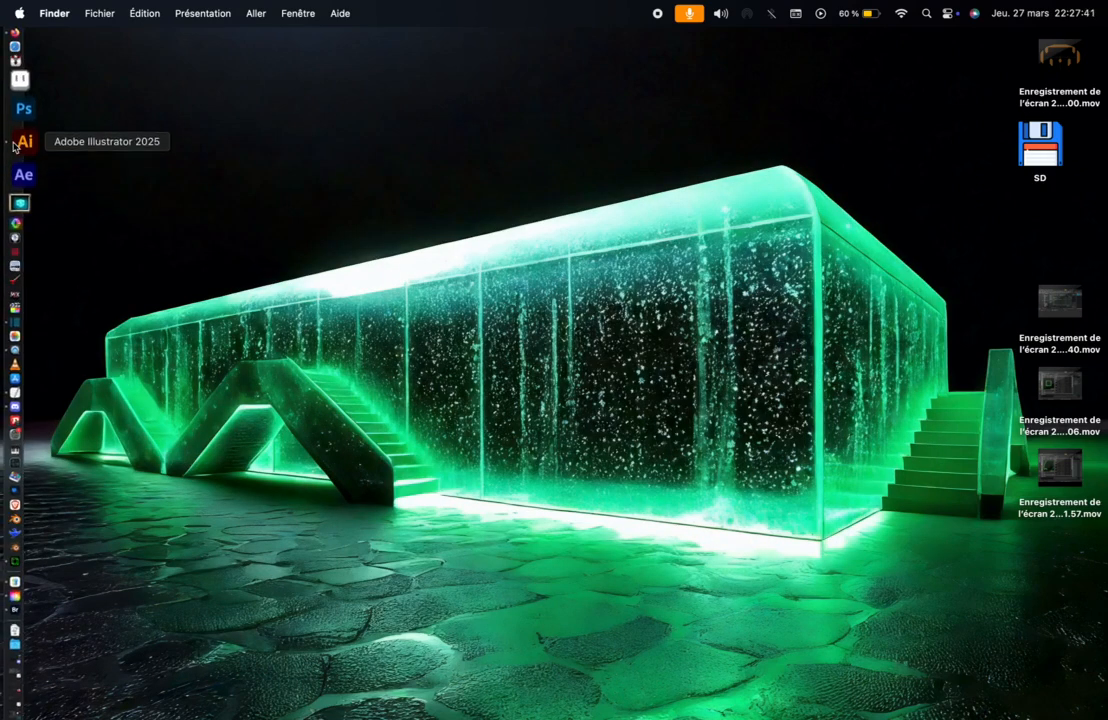
click(20, 141)
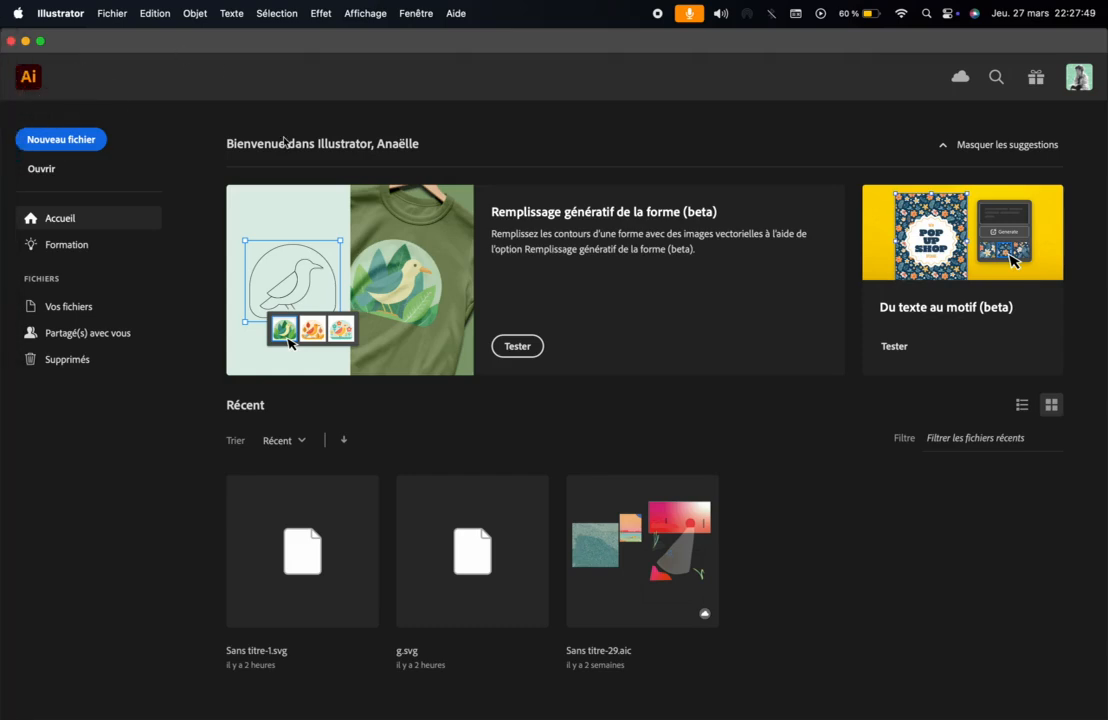
Step: Switch to Discord and review the direct message containing the ffmpeg frame-extraction and Inkscape SVG-export commands
key(ctrl+Up)
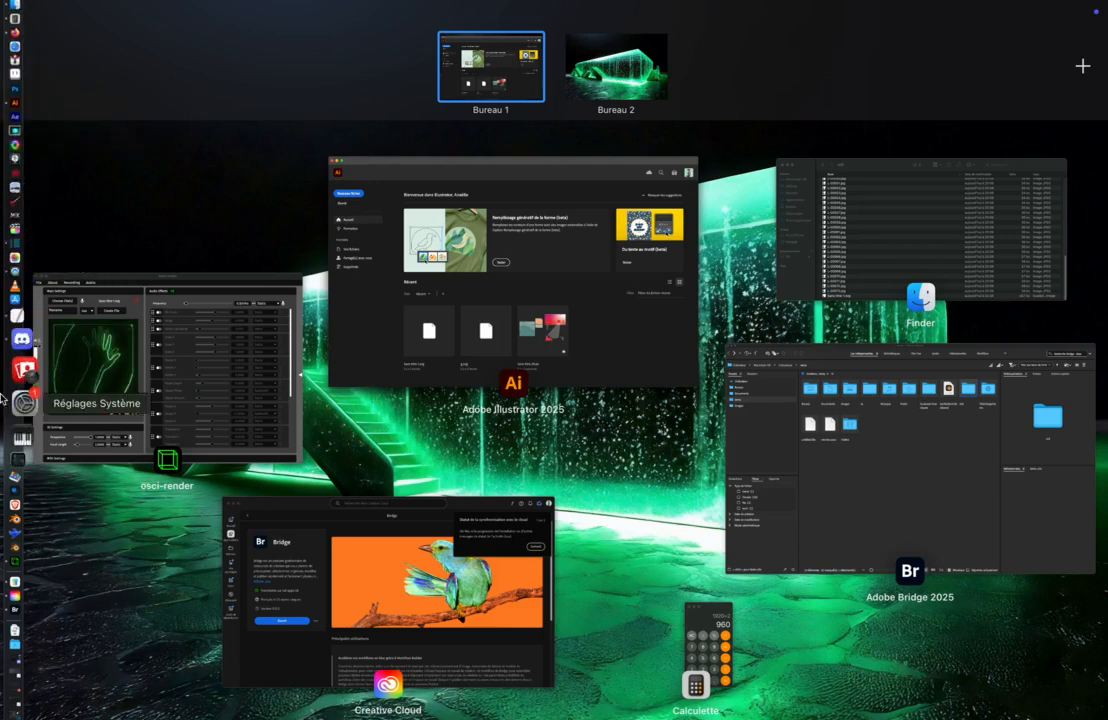
click(18, 346)
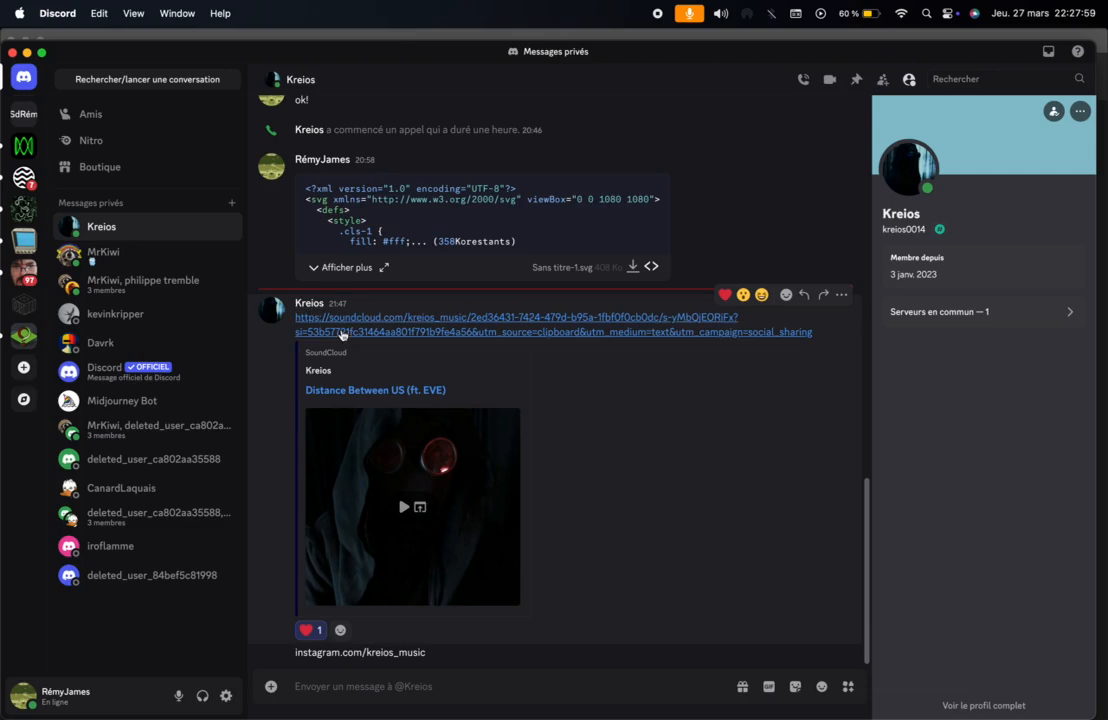
scroll(496, 205, up, 2)
scroll(496, 208, up, 10)
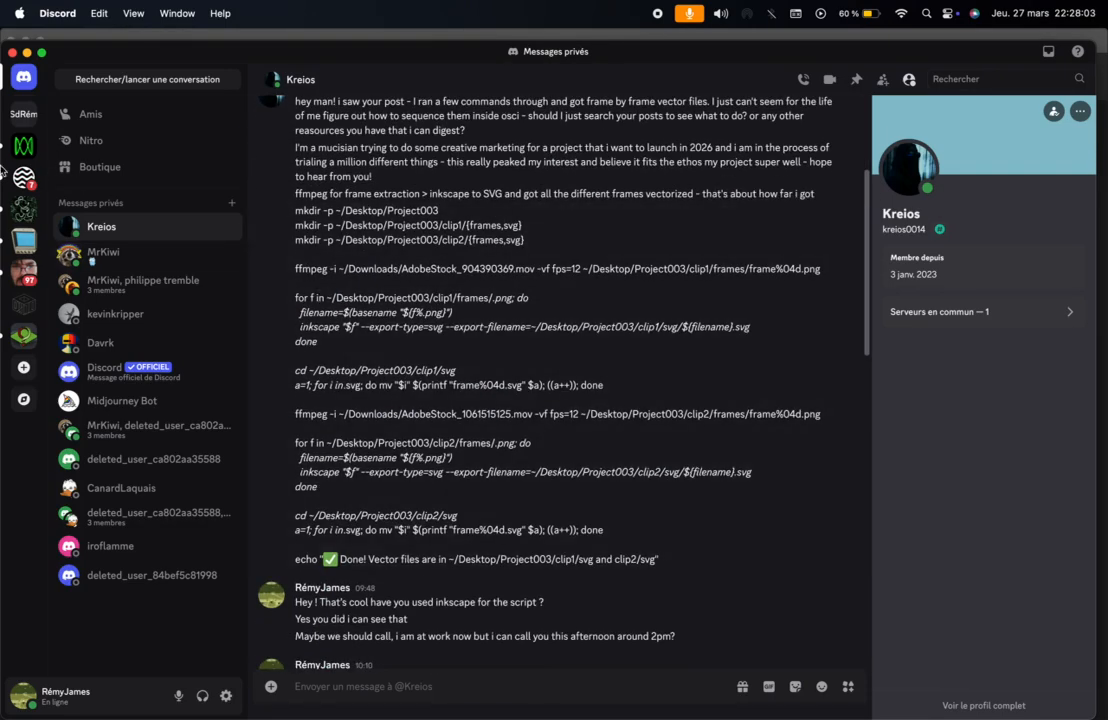
mouse_move(4, 141)
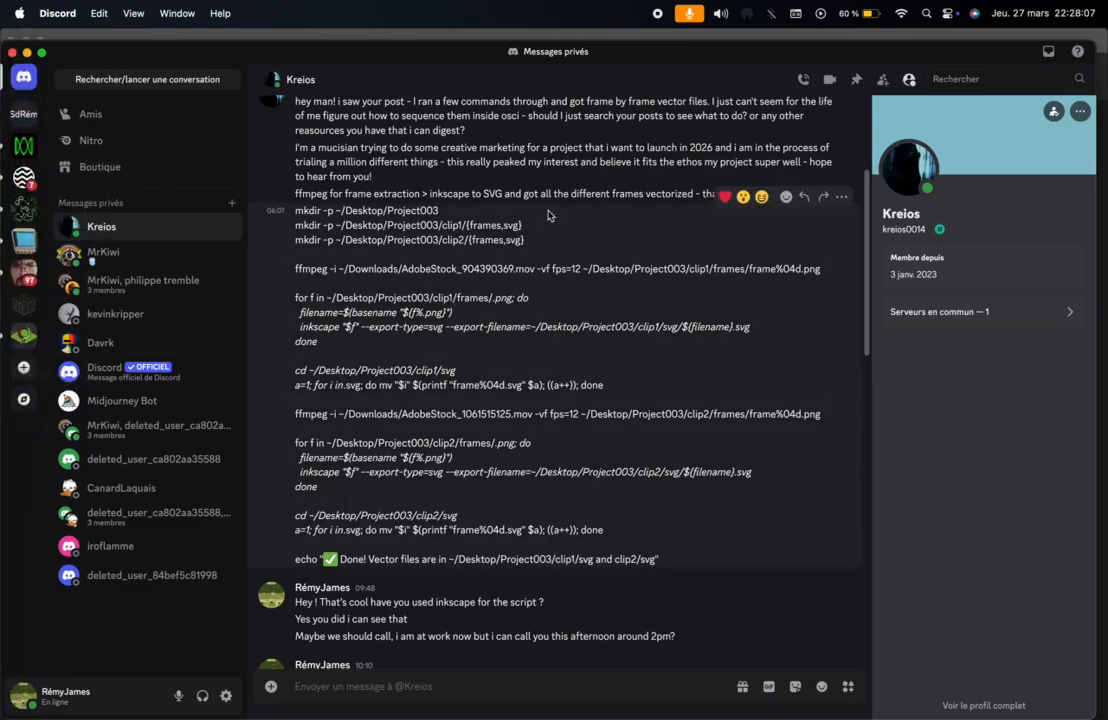
scroll(443, 441, down, 5)
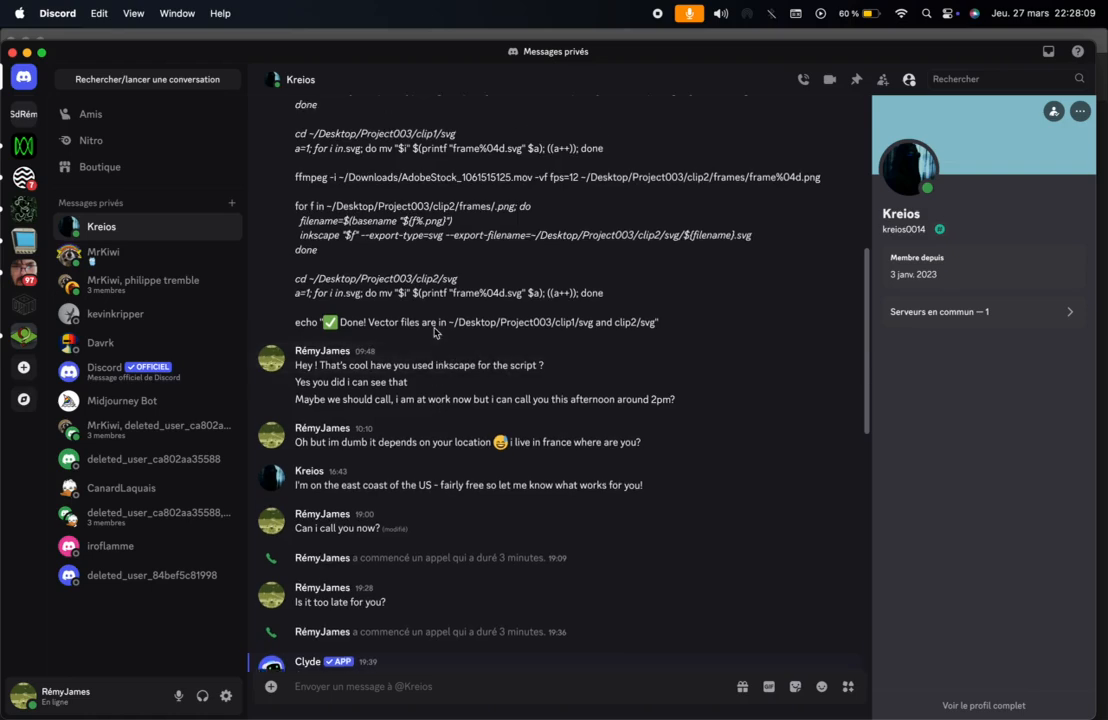
scroll(440, 400, up, 10)
scroll(432, 327, down, 9)
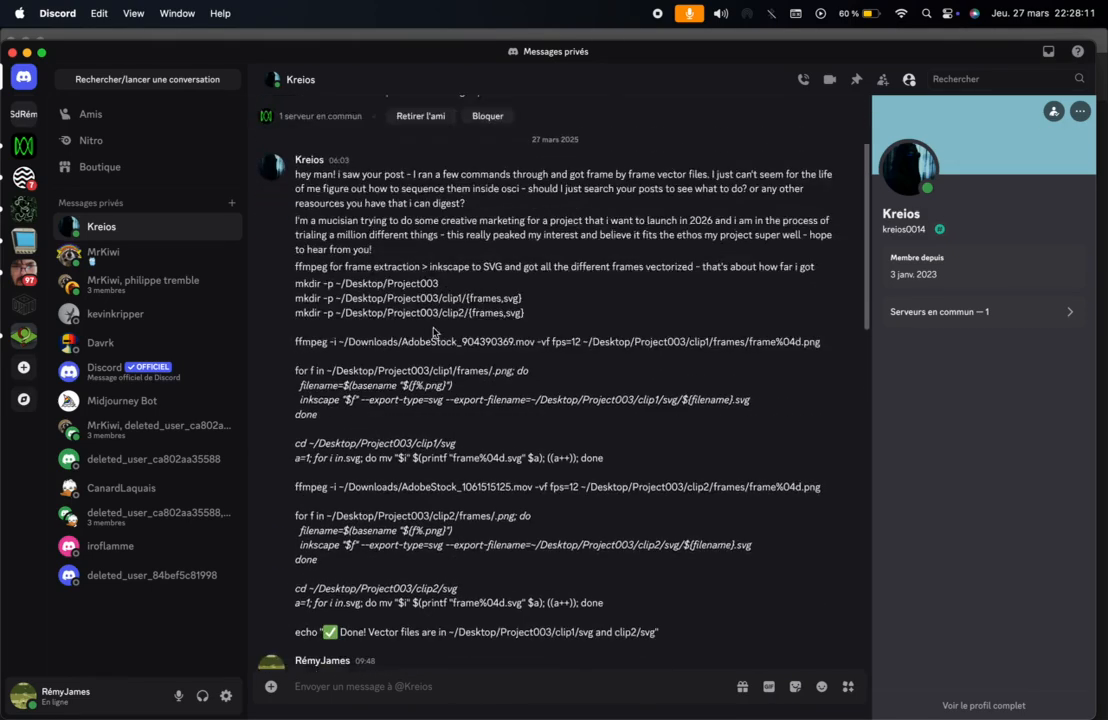
scroll(433, 332, down, 1)
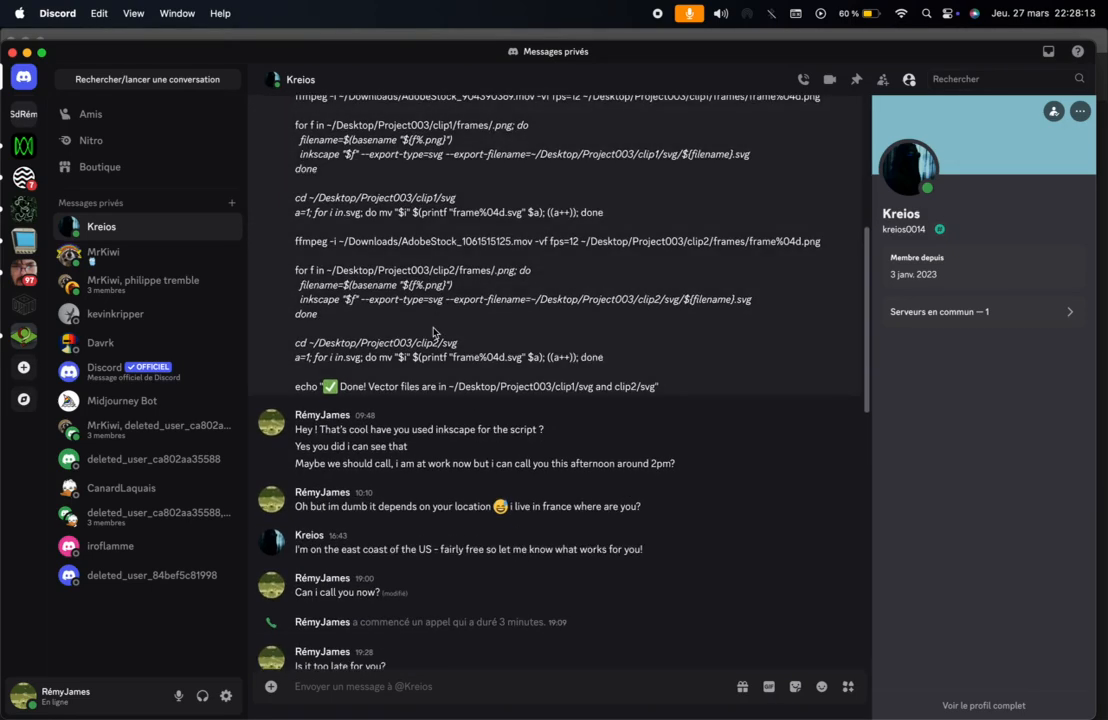
scroll(433, 335, up, 9)
scroll(434, 380, down, 9)
scroll(433, 393, down, 6)
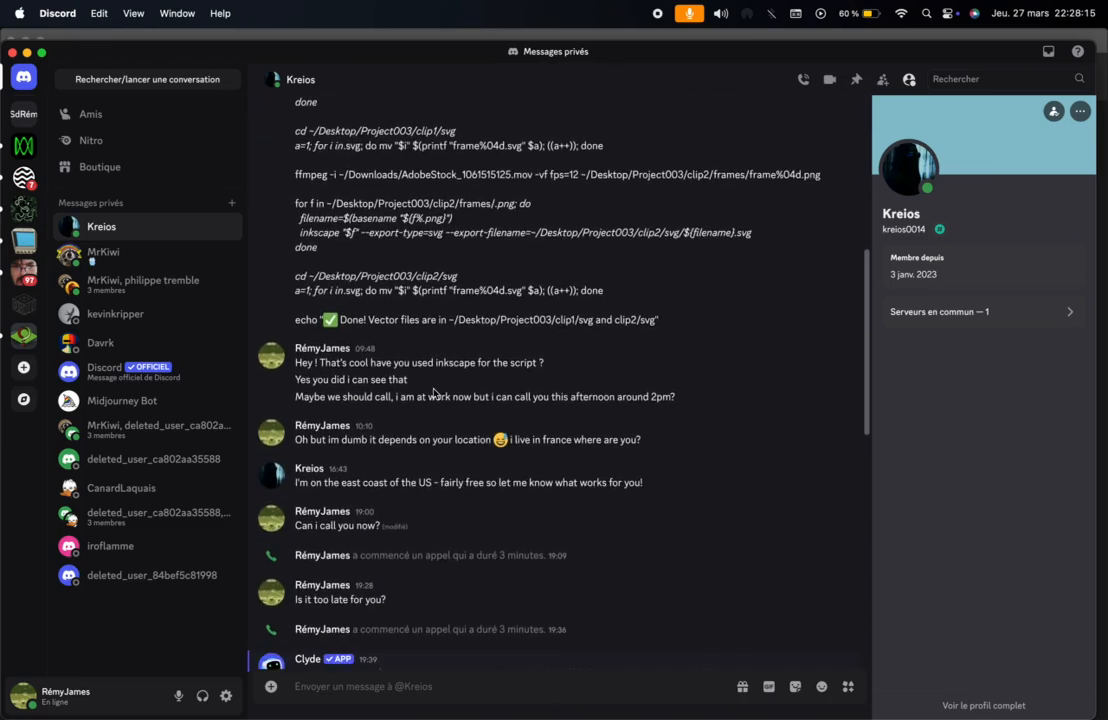
scroll(433, 393, up, 15)
scroll(433, 393, down, 8)
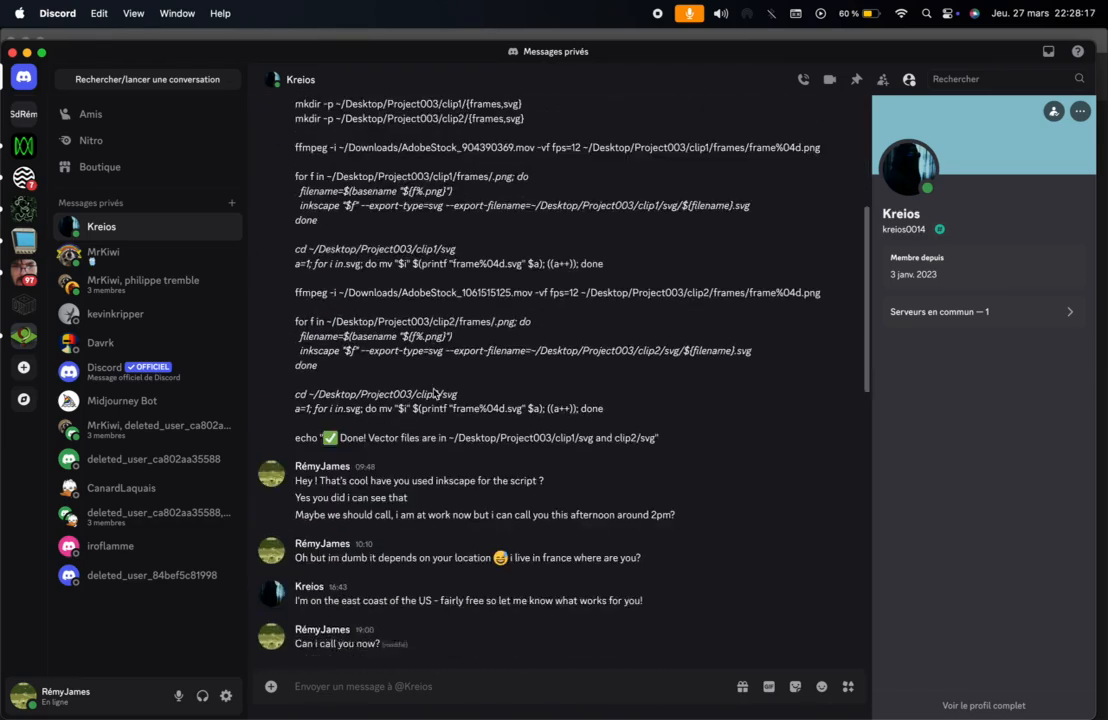
scroll(433, 393, up, 6)
scroll(433, 393, down, 2)
scroll(433, 393, down, 8)
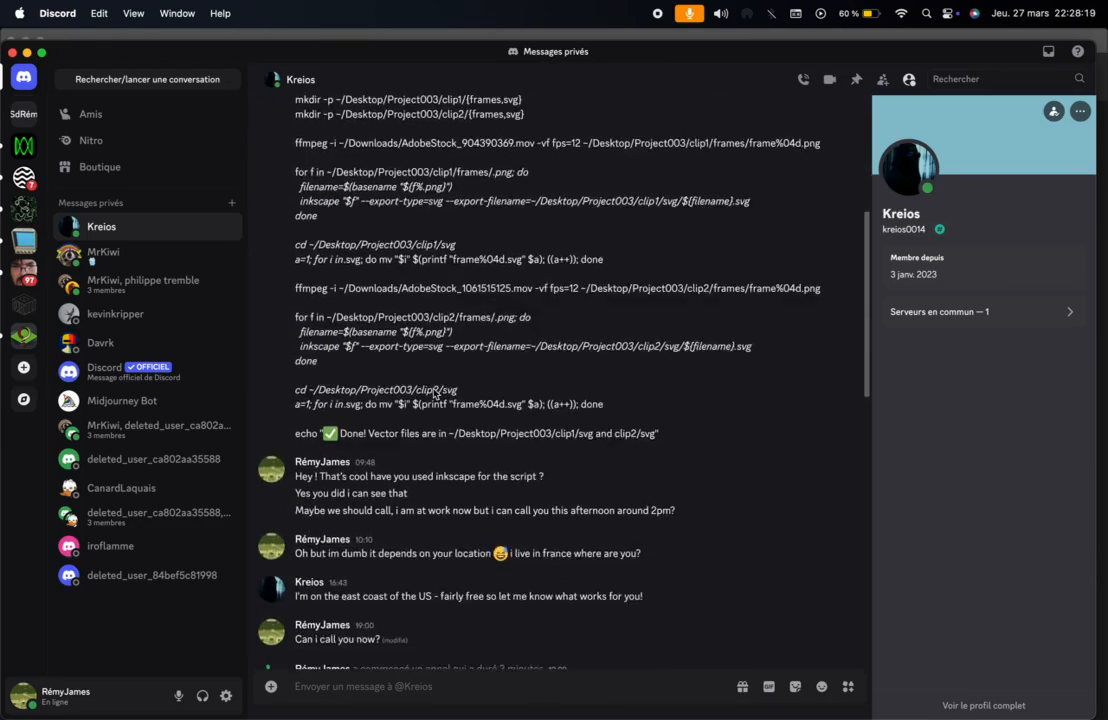
scroll(433, 393, up, 6)
scroll(433, 393, down, 2)
scroll(433, 393, up, 6)
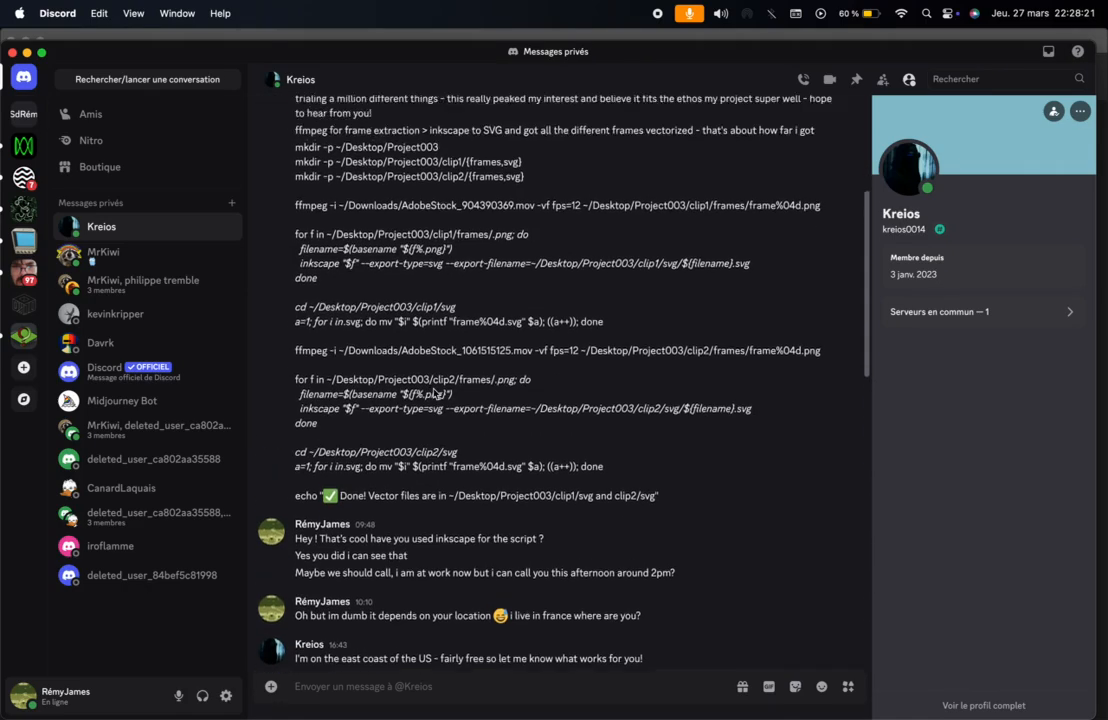
scroll(461, 455, down, 3)
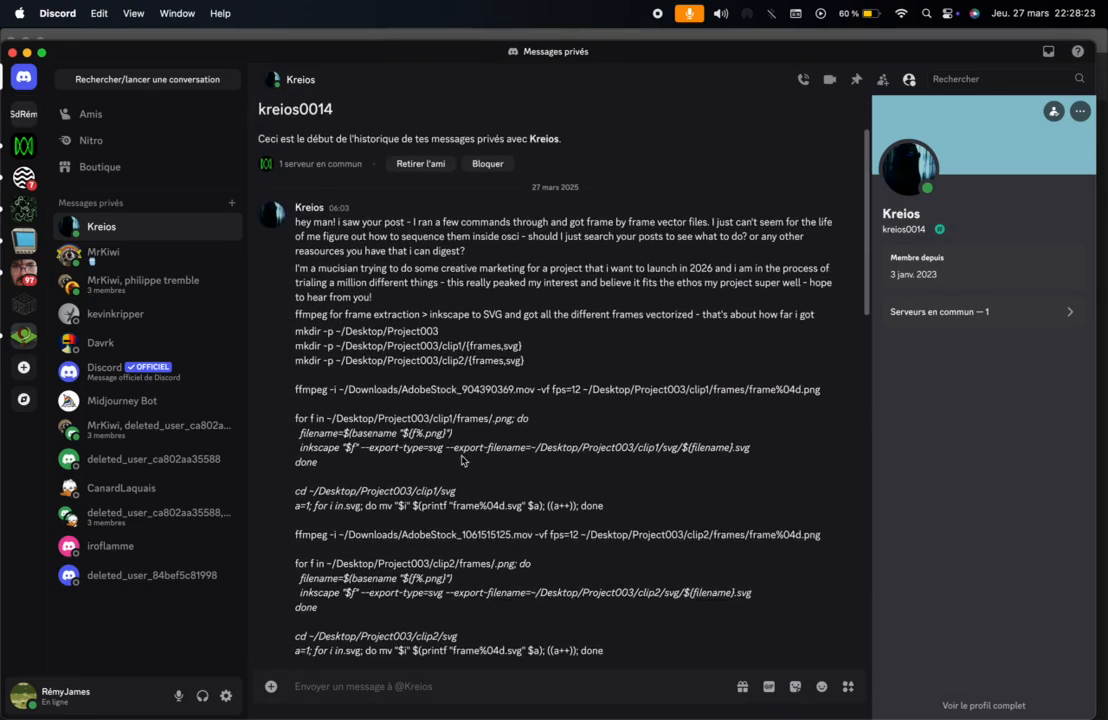
key(ctrl+Up)
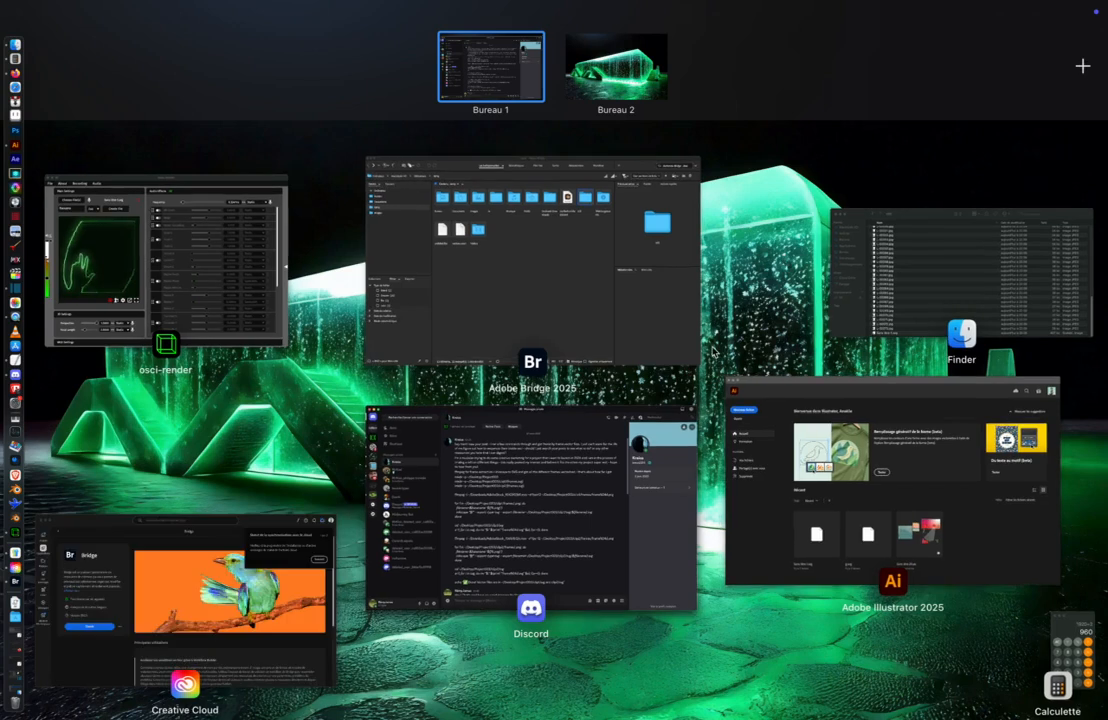
click(557, 553)
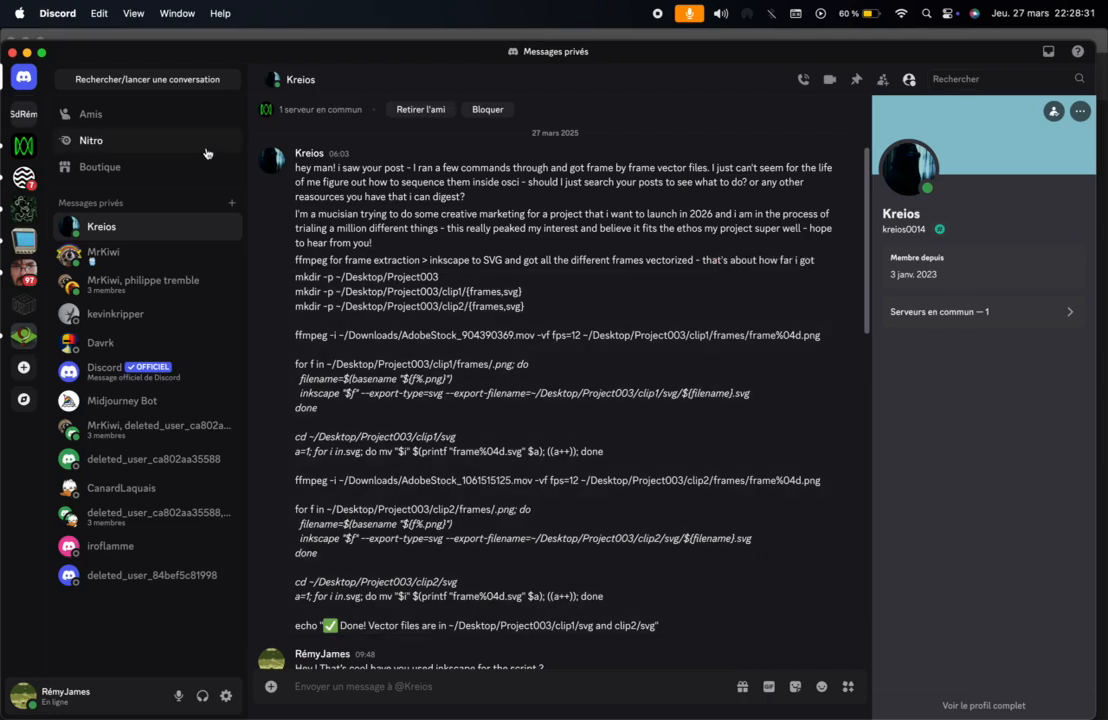
Step: Return to Illustrator and place the Finder window of the still folder over its home screen
mouse_move(3, 62)
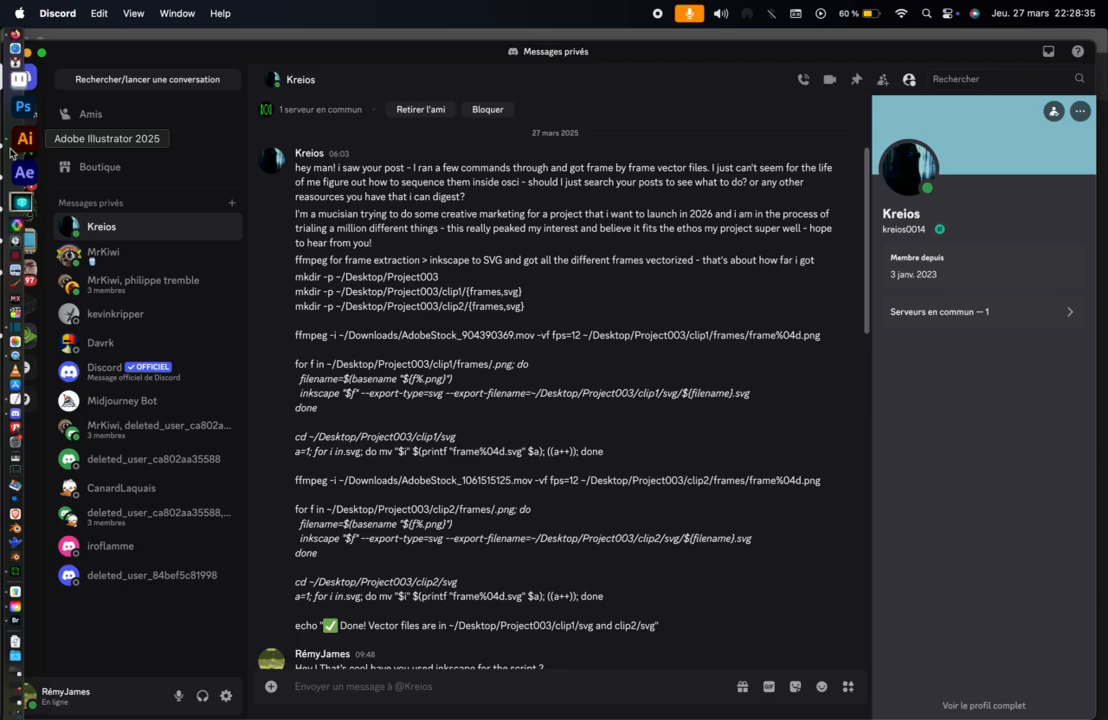
click(22, 138)
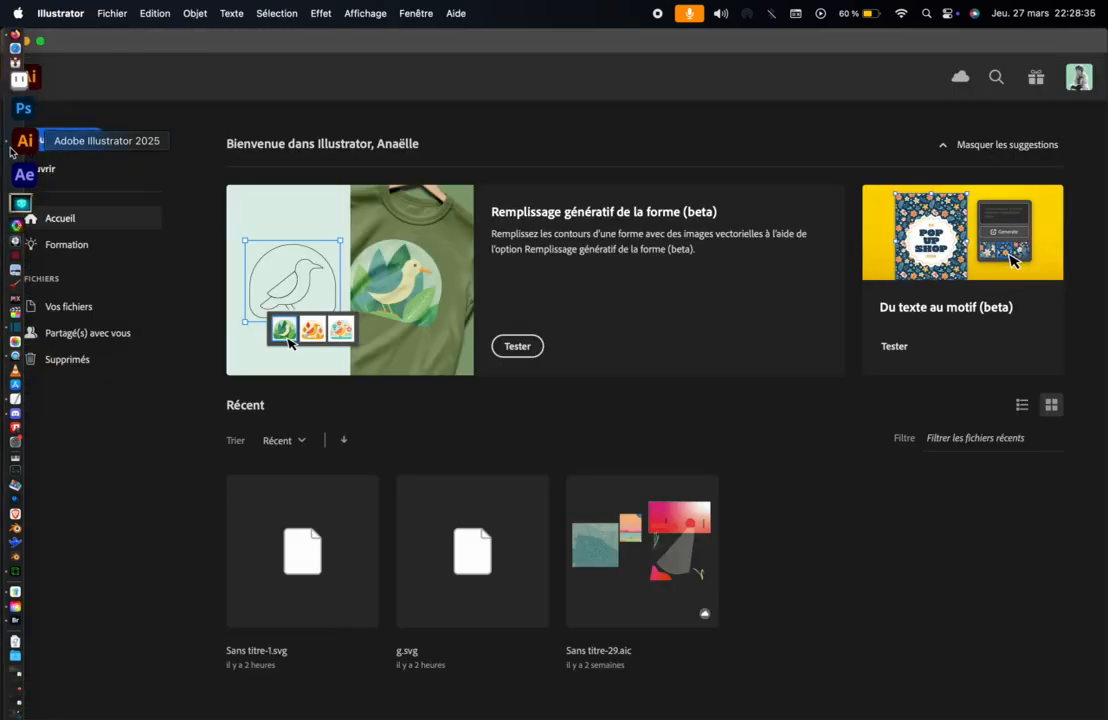
key(ctrl+Up)
click(990, 252)
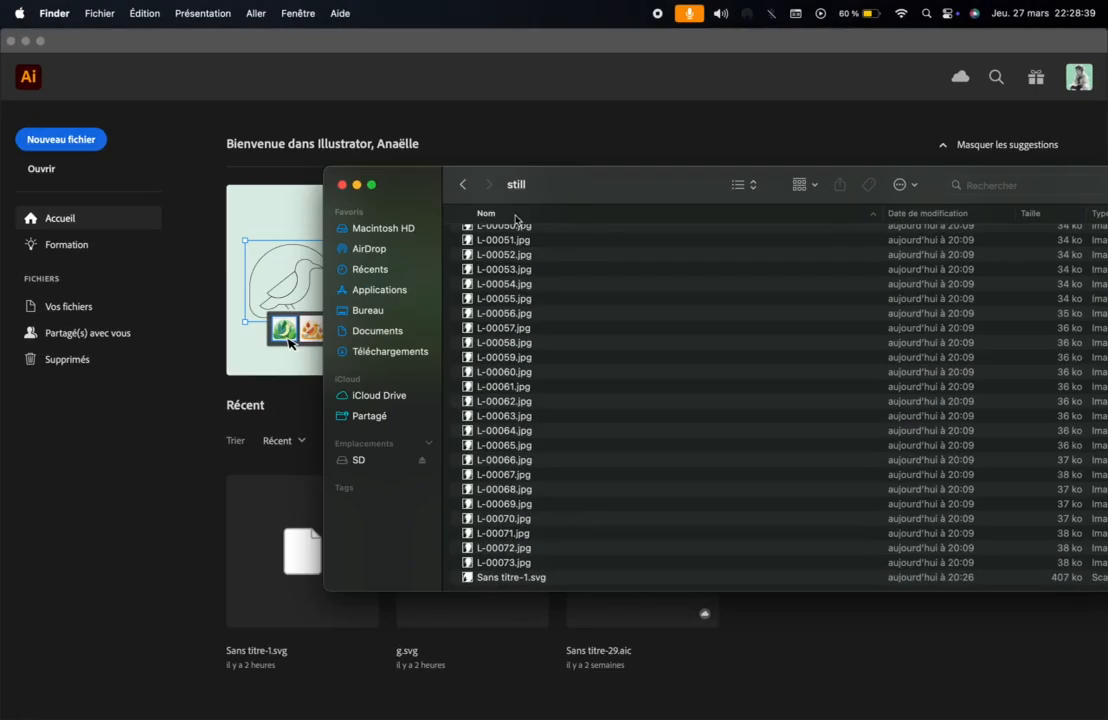
drag(439, 177, 596, 138)
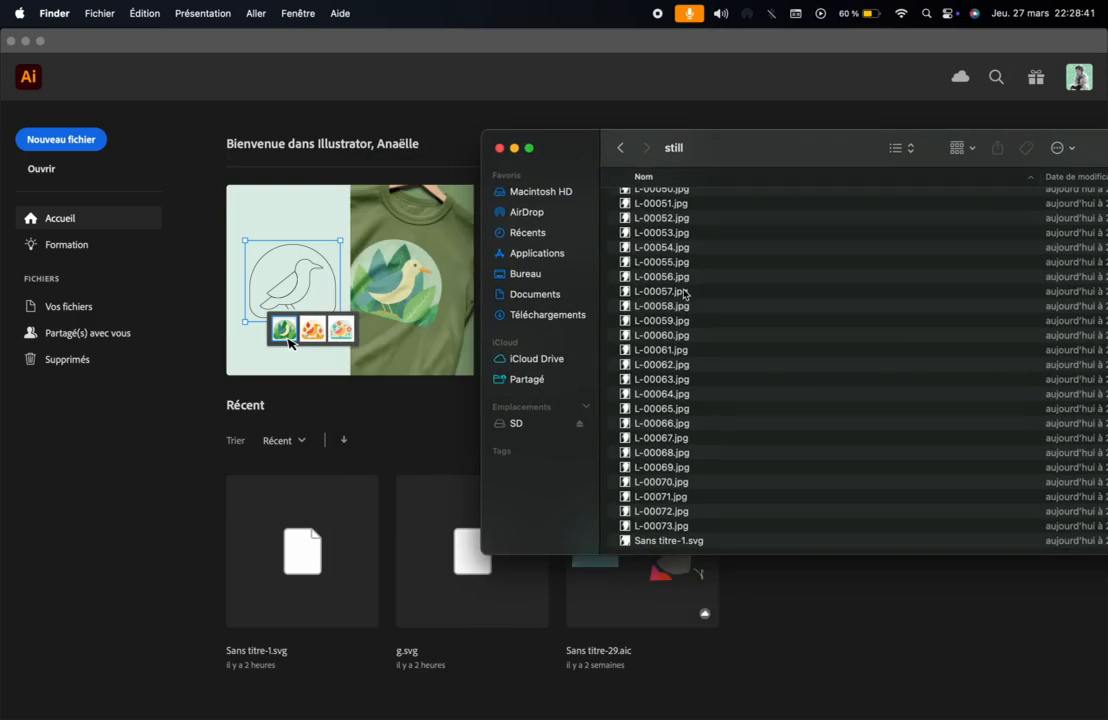
Step: Preview the exported frames one by one from L-00057.jpg to L-00073.jpg, and close the preview
drag(686, 293, 717, 297)
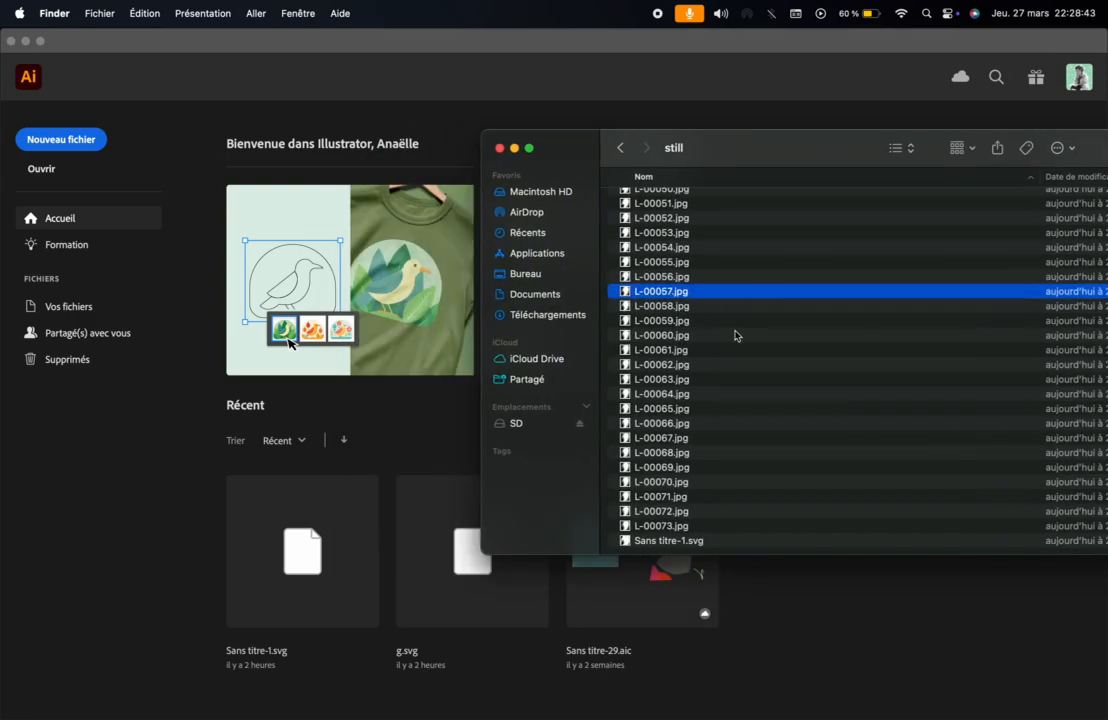
key(space)
key(Down)
key(Down)
key(Down)
key(Down)
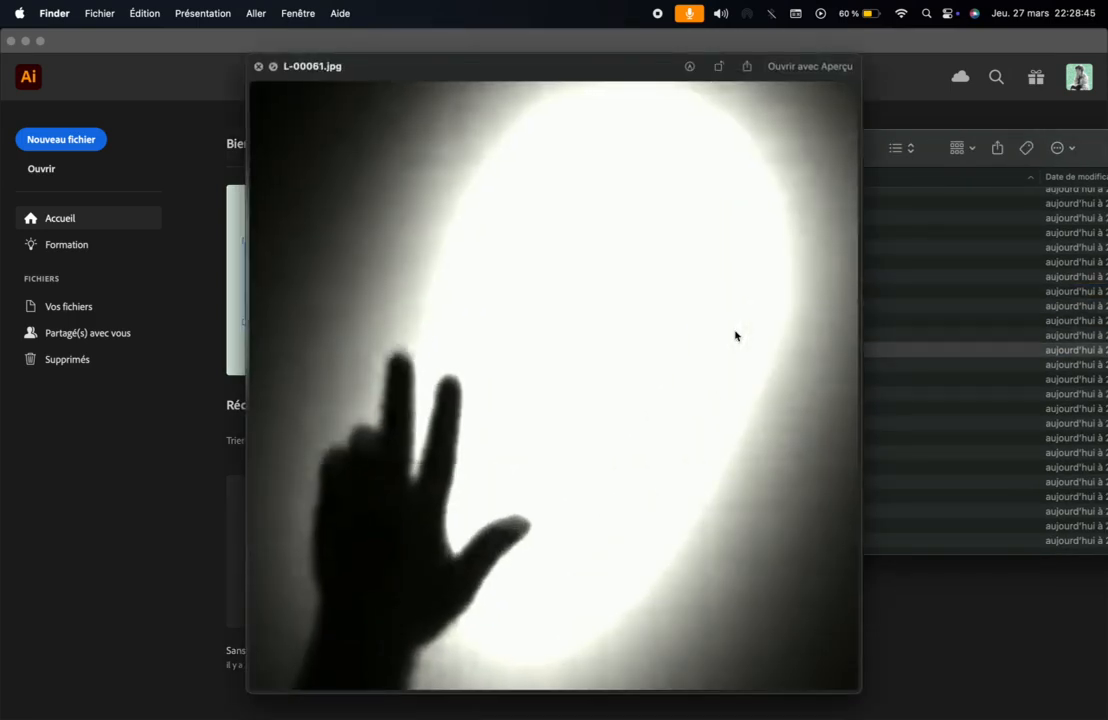
key(Down)
key(Down)
key(Down)
key(Down)
key(Down)
key(Down)
key(Down)
key(Down)
key(Down)
key(Down)
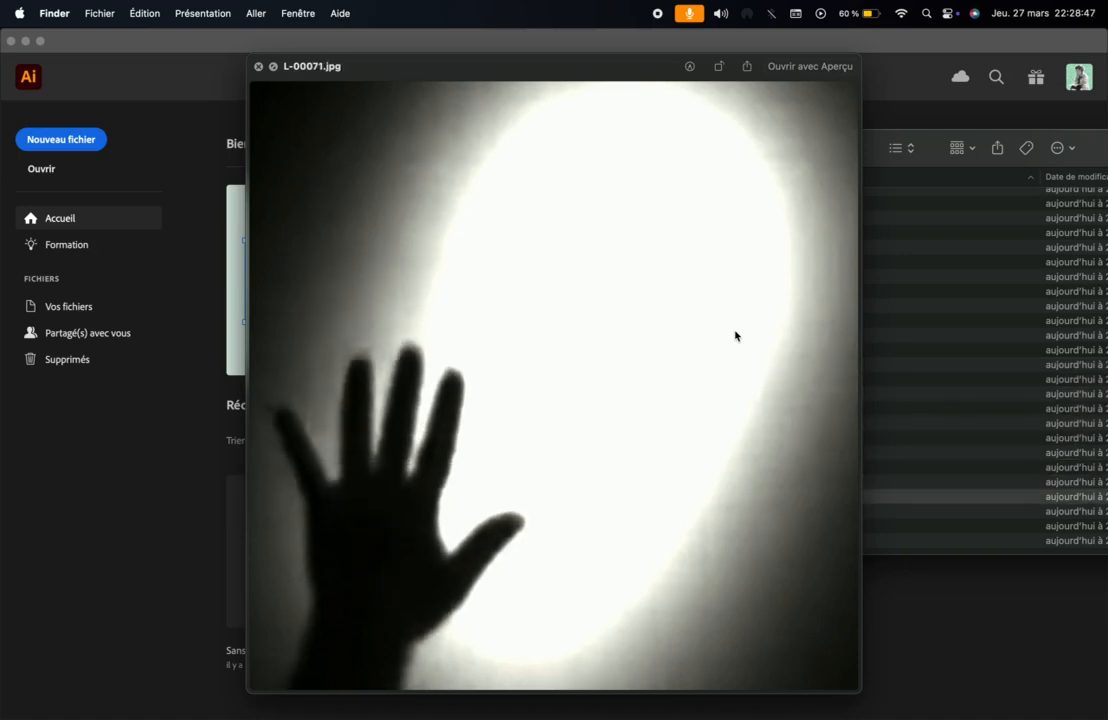
key(Down)
key(Down)
key(space)
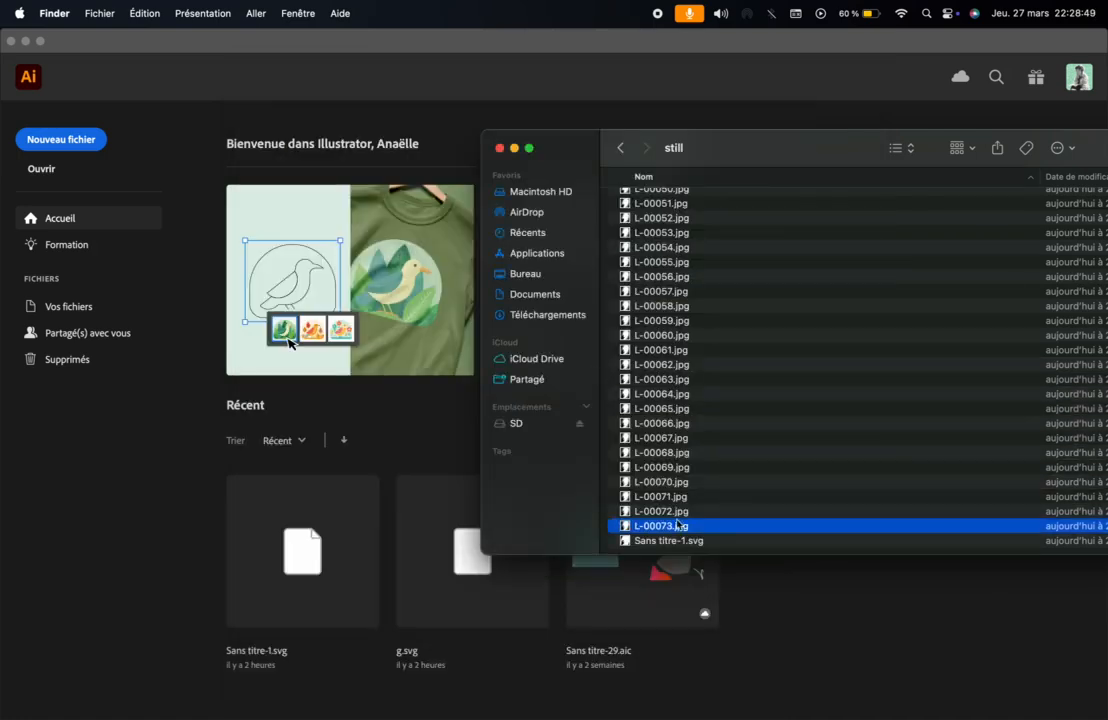
Step: Open the L-00073.jpg frame in Illustrator and turn on the Image Trace preview for the image
drag(676, 531, 400, 290)
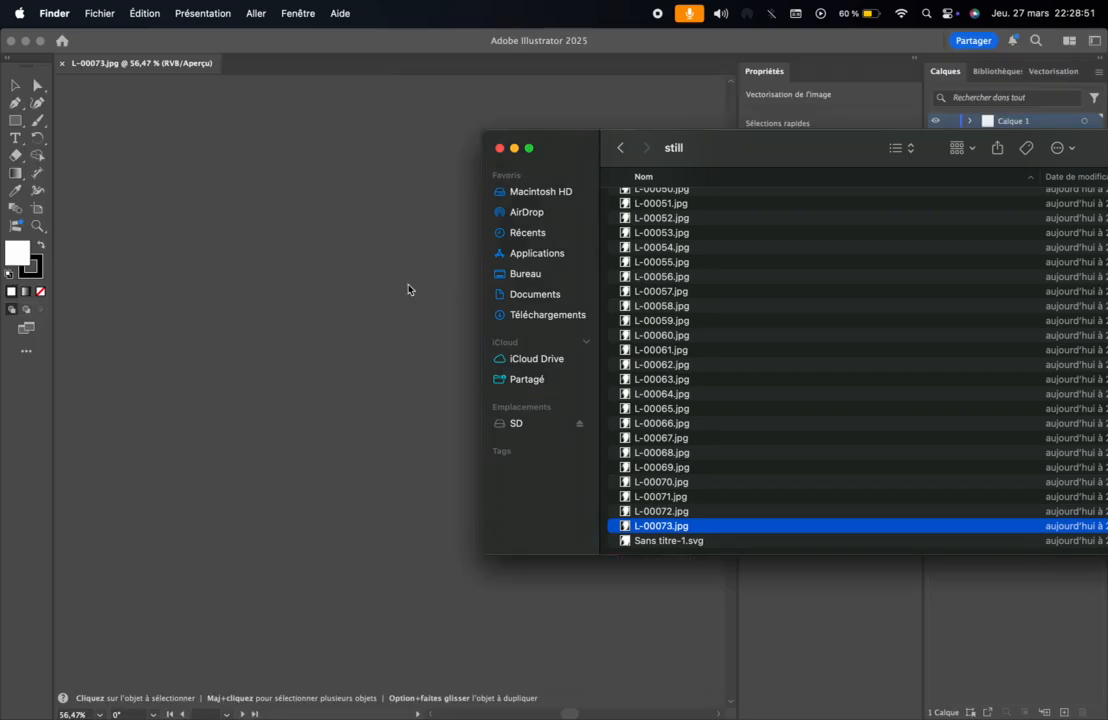
click(393, 291)
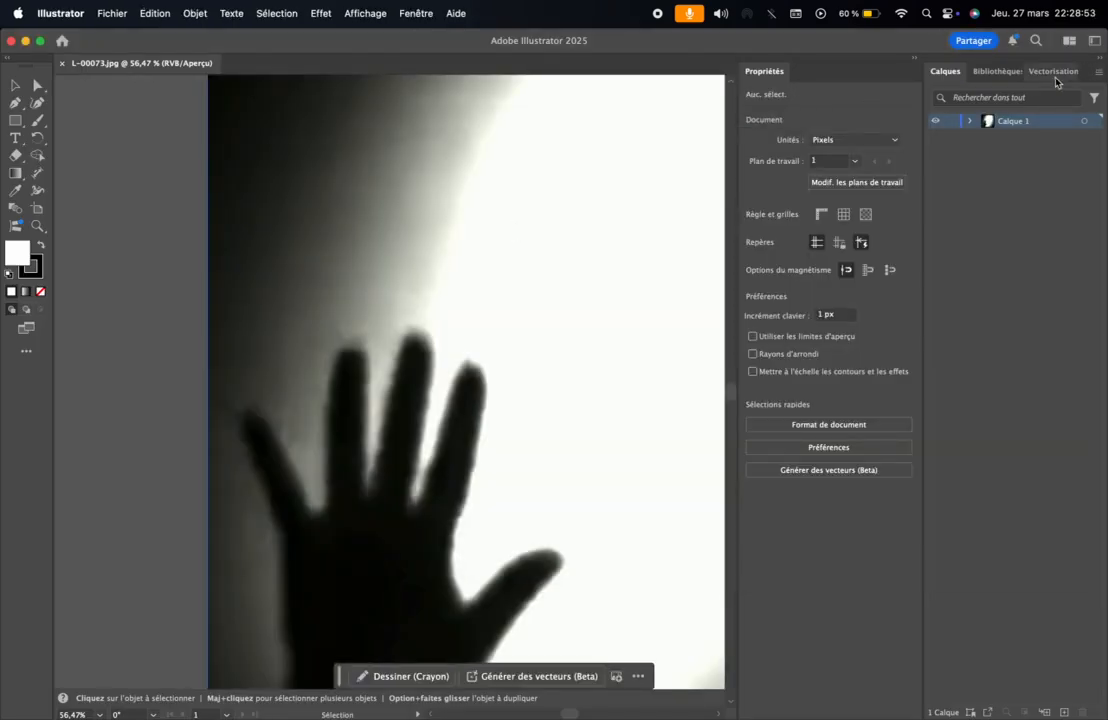
click(1052, 72)
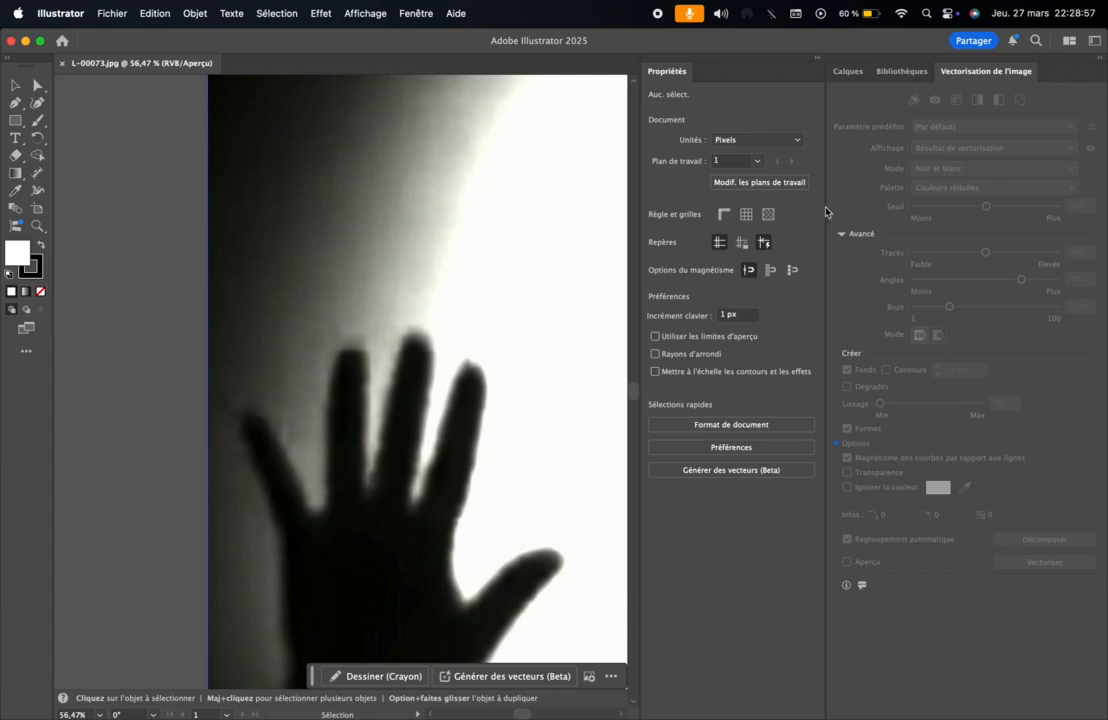
click(494, 298)
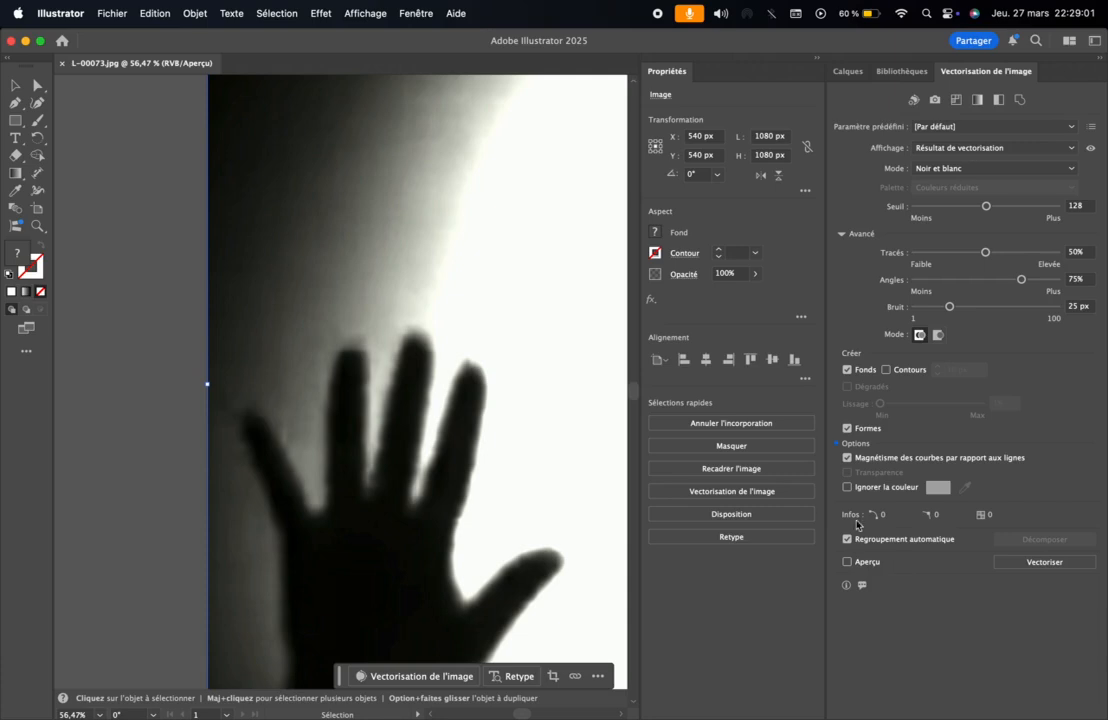
click(848, 562)
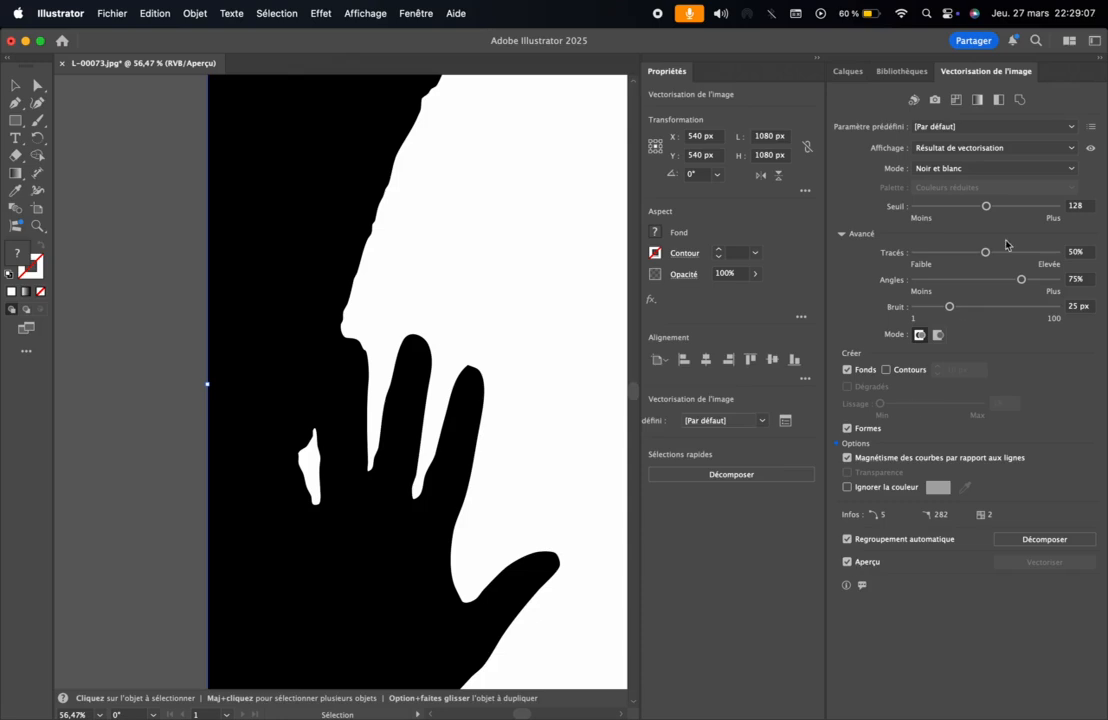
Step: Set the Image Trace threshold to 54 and the paths value to 1% for the hand image
drag(985, 207, 941, 207)
scroll(415, 395, down, 3)
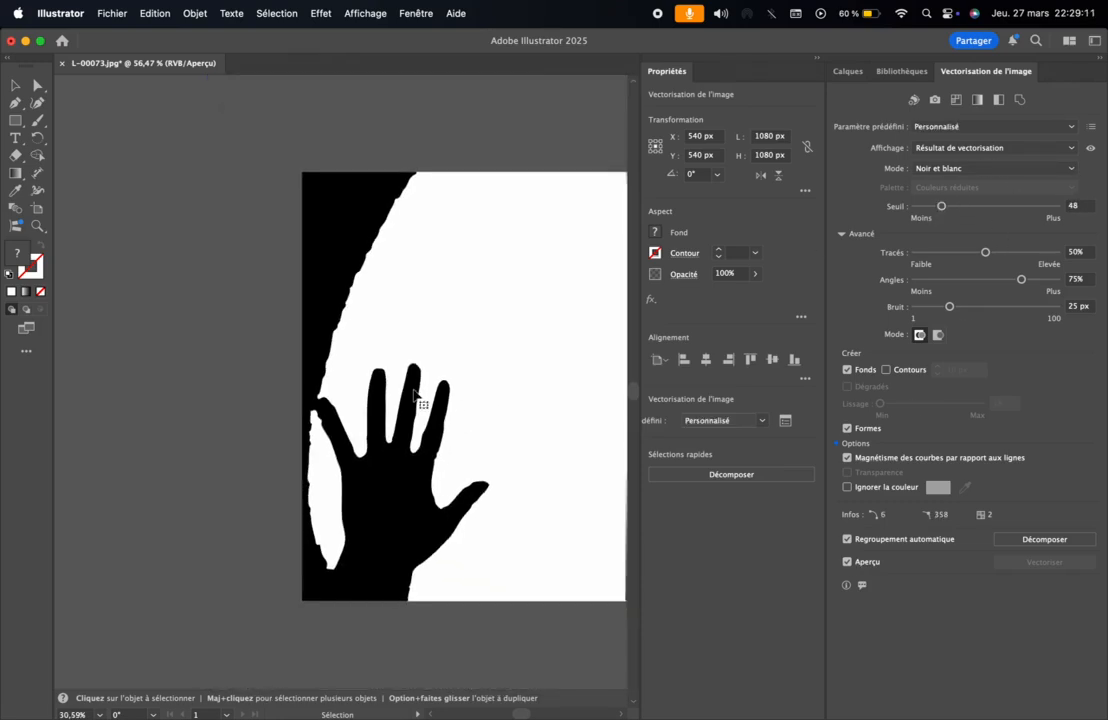
mouse_move(941, 207)
mouse_down()
mouse_move(925, 208)
mouse_move(944, 207)
mouse_up()
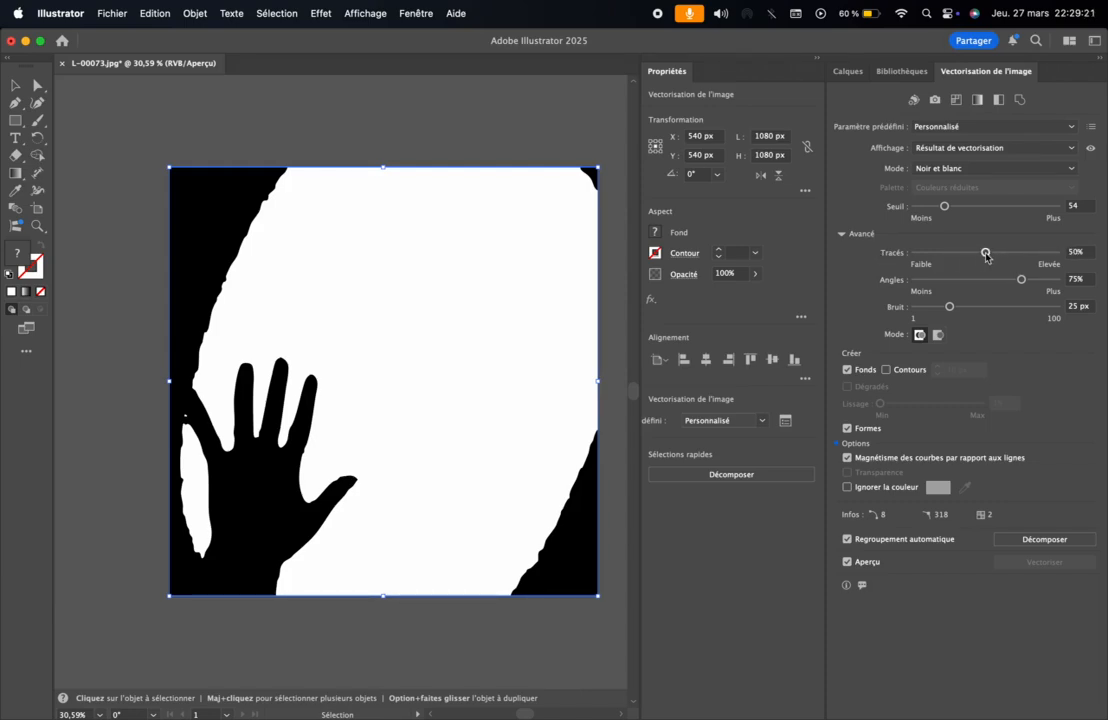
drag(985, 253, 915, 253)
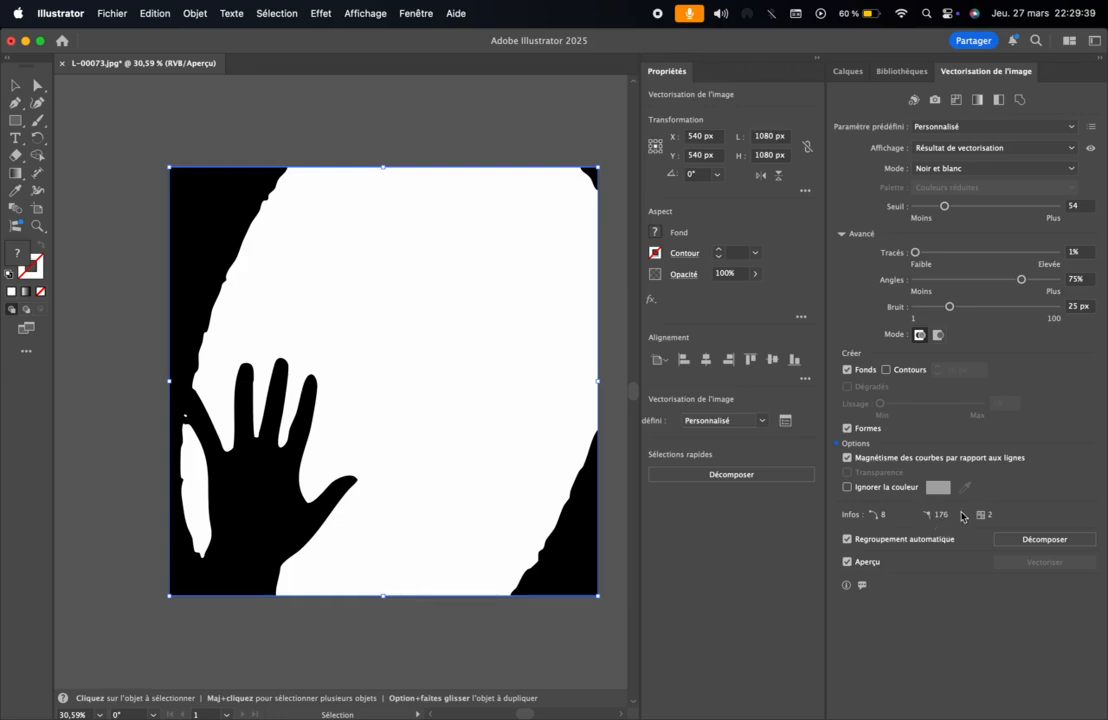
Step: Switch to osci-render to view the Sans titre-1.svg hand outline on the scope
mouse_move(3, 335)
mouse_move(3, 193)
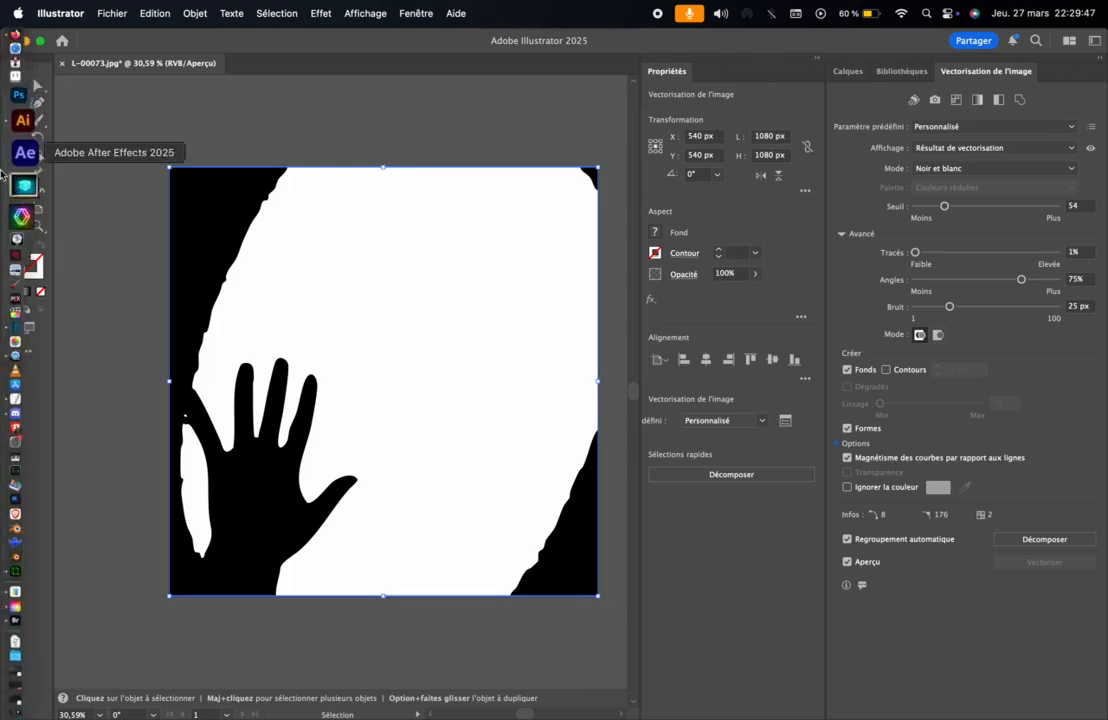
click(22, 530)
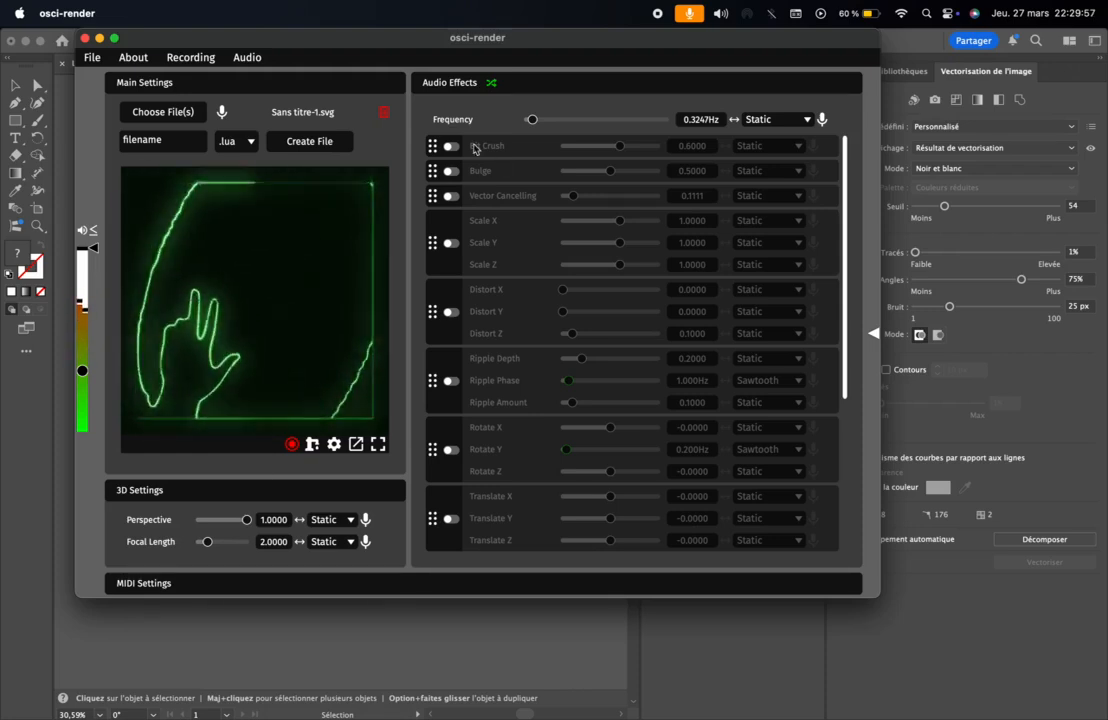
Step: Return to Illustrator and save the current Image Trace settings as a new preset named hand
click(423, 537)
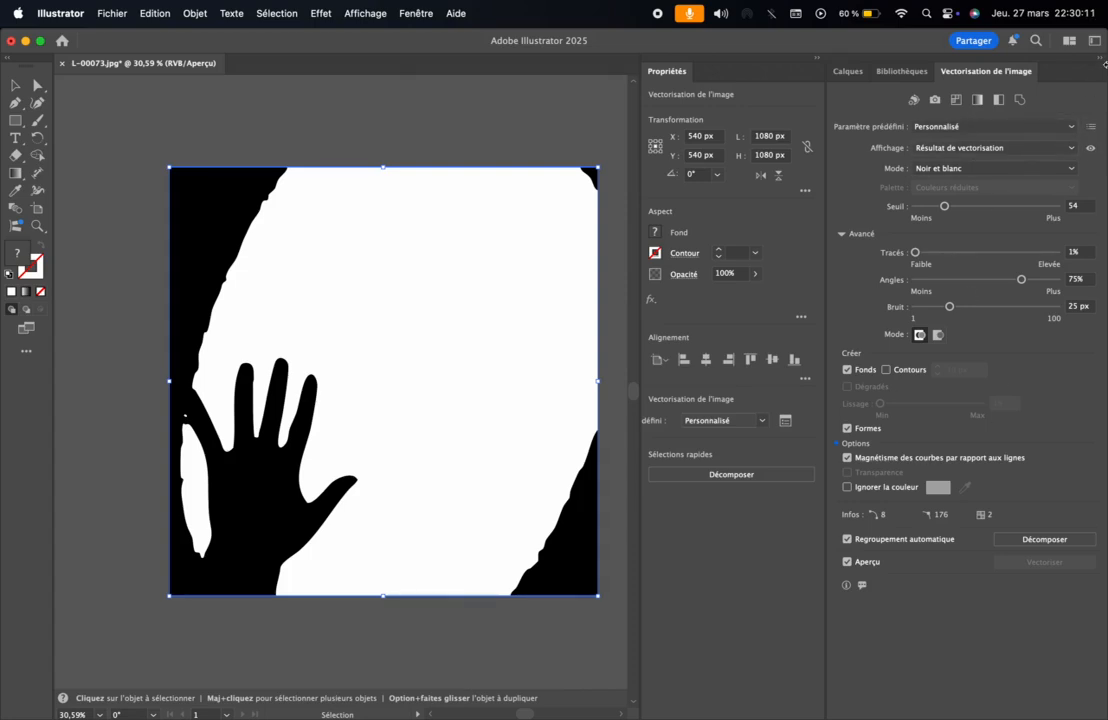
click(1092, 128)
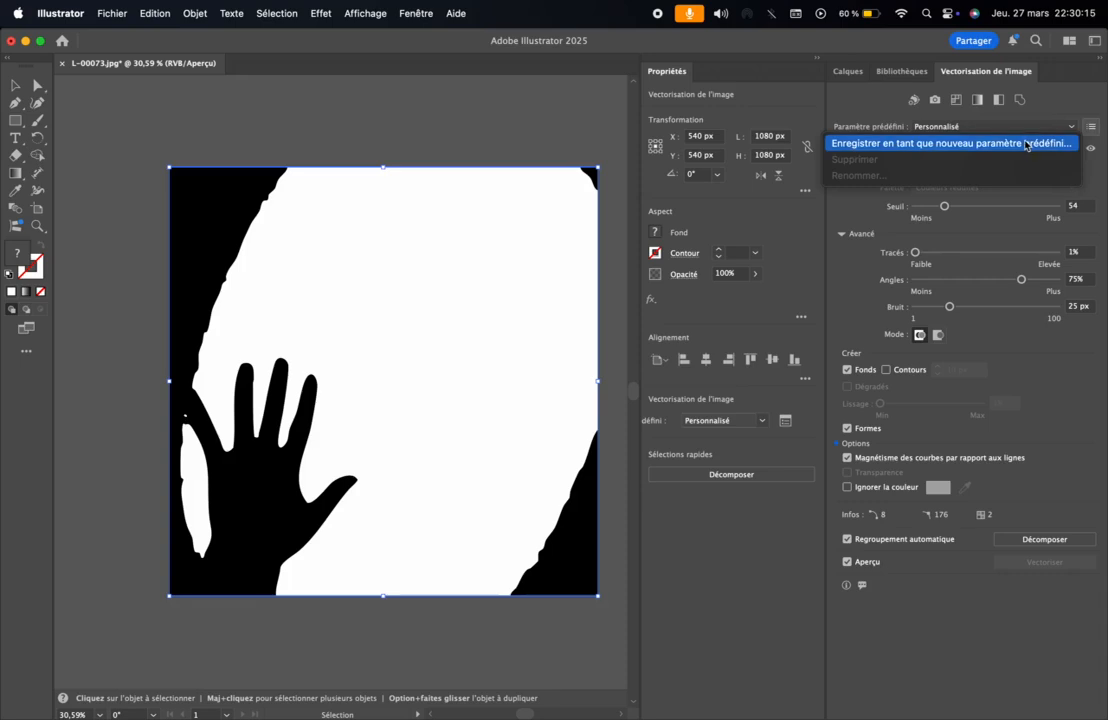
click(947, 148)
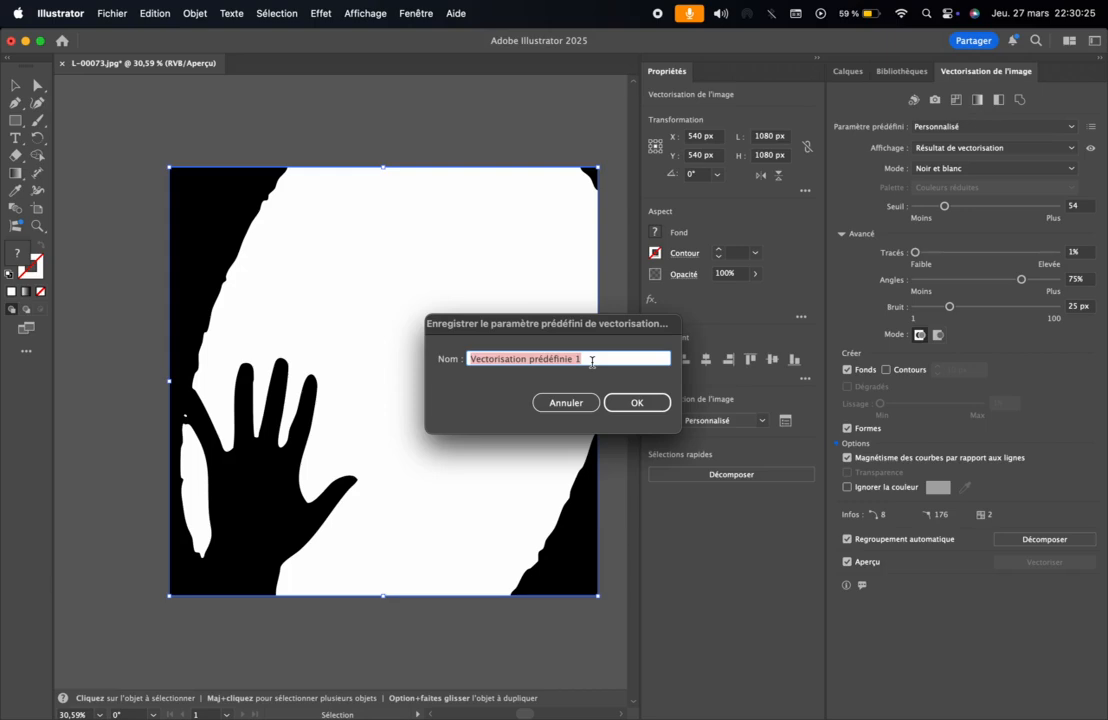
text(hand)
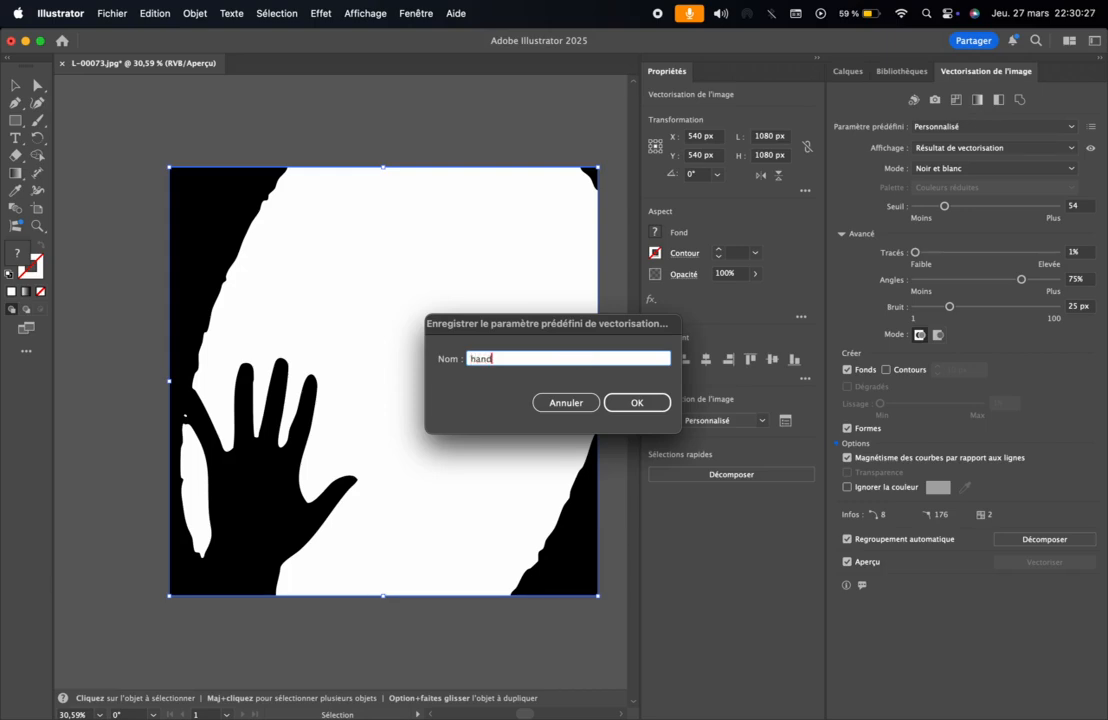
key(Return)
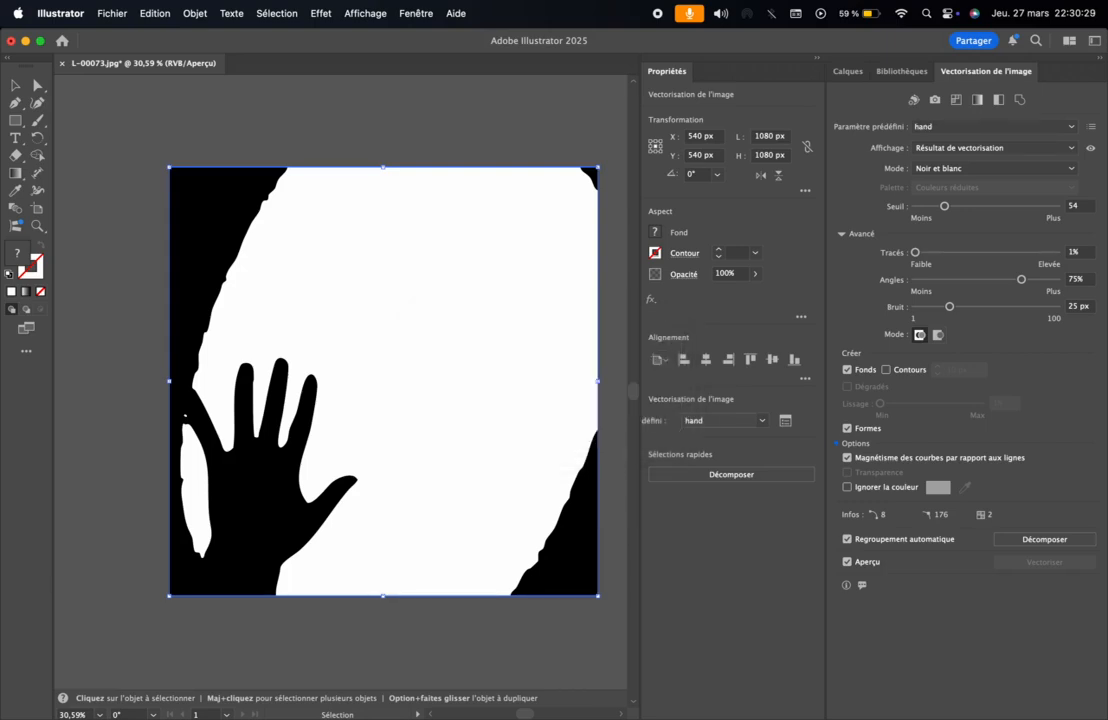
click(957, 131)
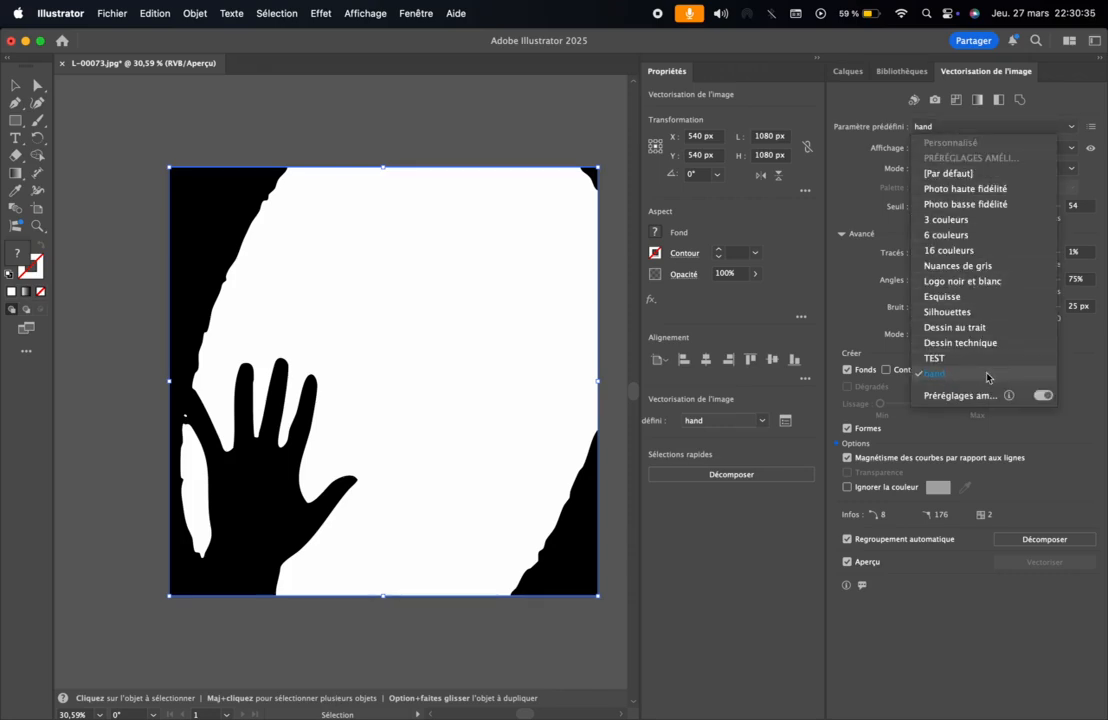
click(768, 308)
Step: Switch to Adobe Bridge and open the still folder containing the exported JPEG frames
mouse_move(1106, 1)
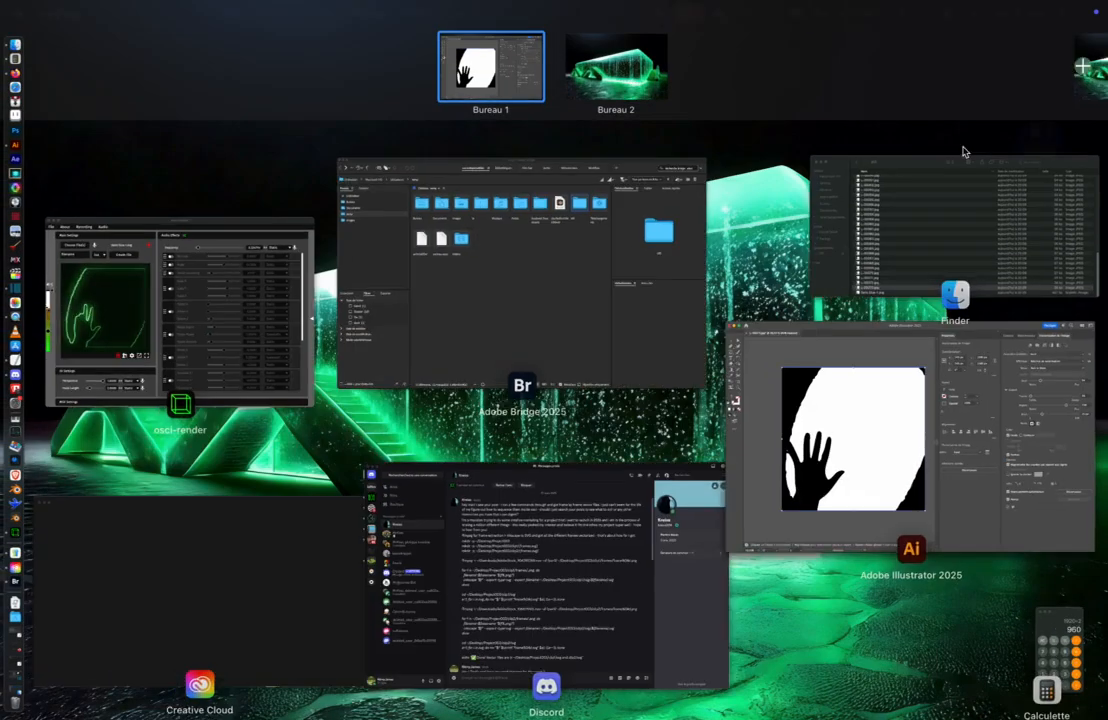
click(4, 147)
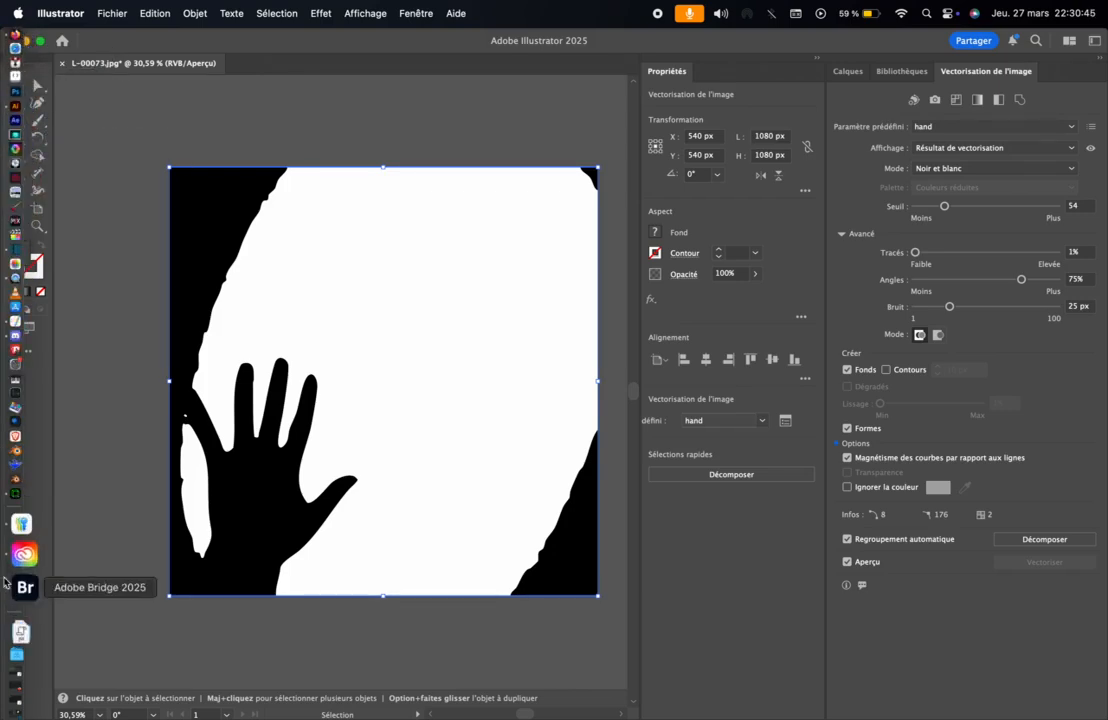
click(20, 586)
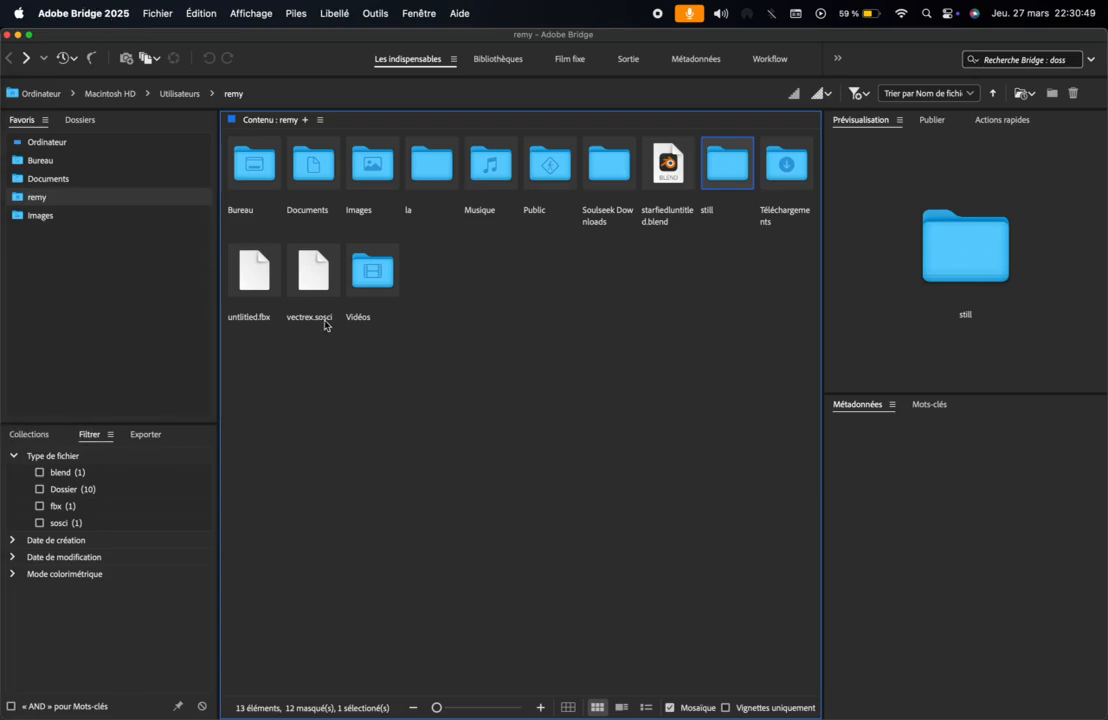
double_click(727, 167)
scroll(543, 405, down, 5)
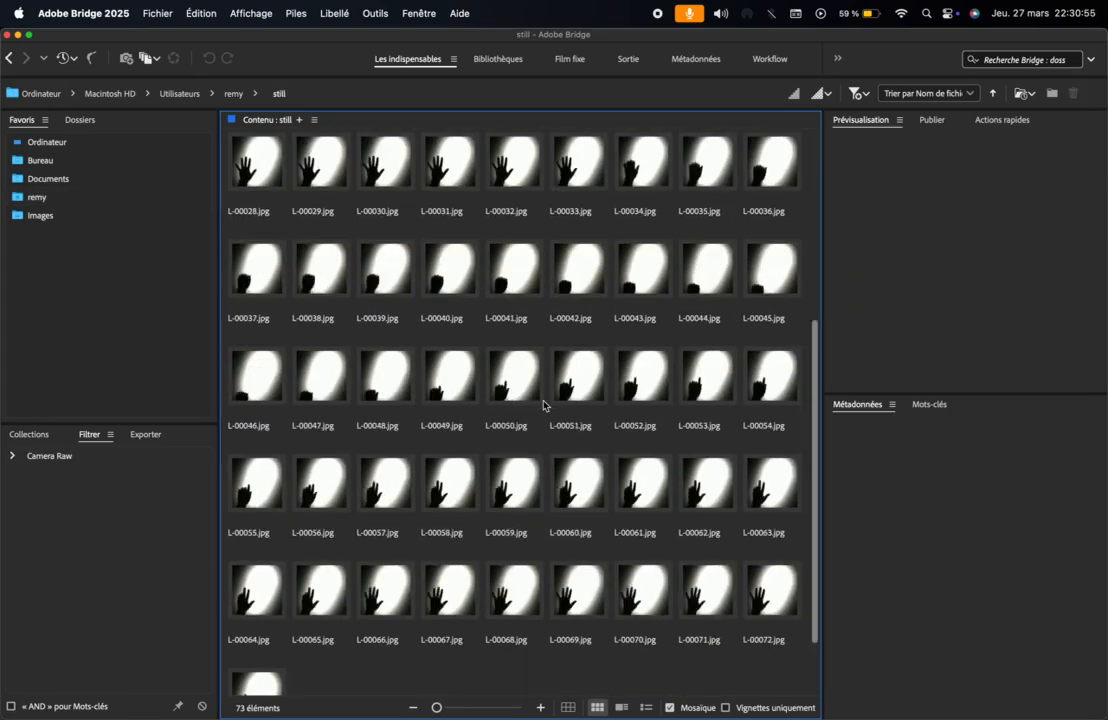
scroll(544, 403, down, 2)
scroll(544, 403, up, 8)
Step: Open Illustrator's Image Trace batch options for L-00013.jpg and choose the hand preset
click(465, 298)
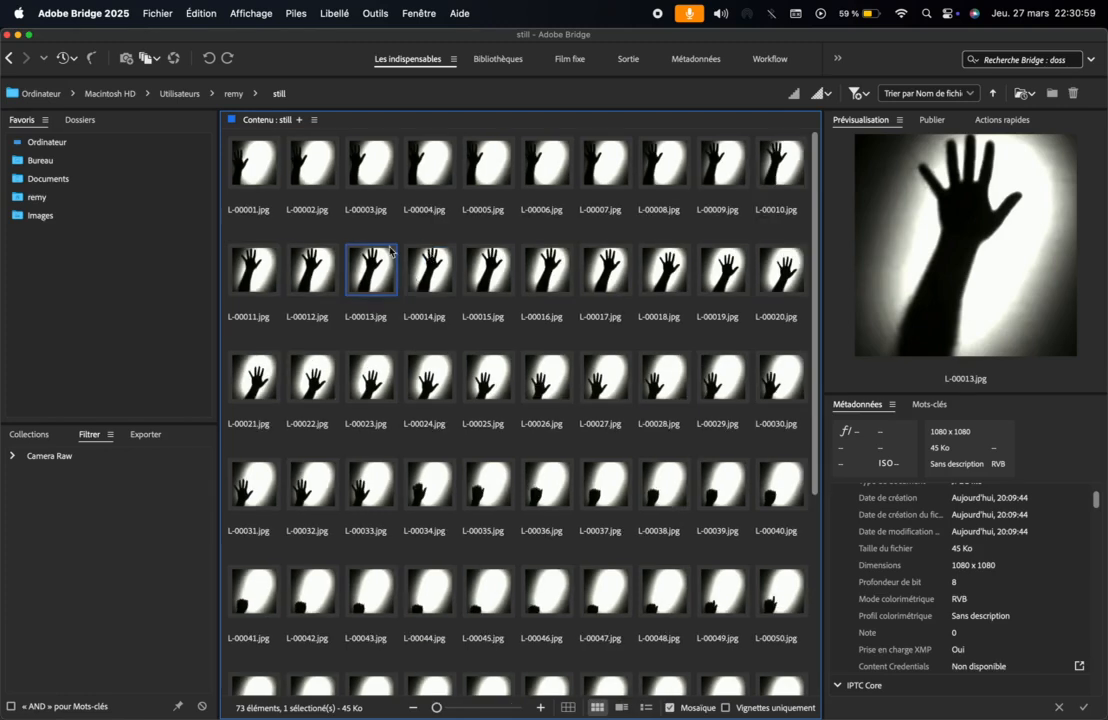
click(375, 234)
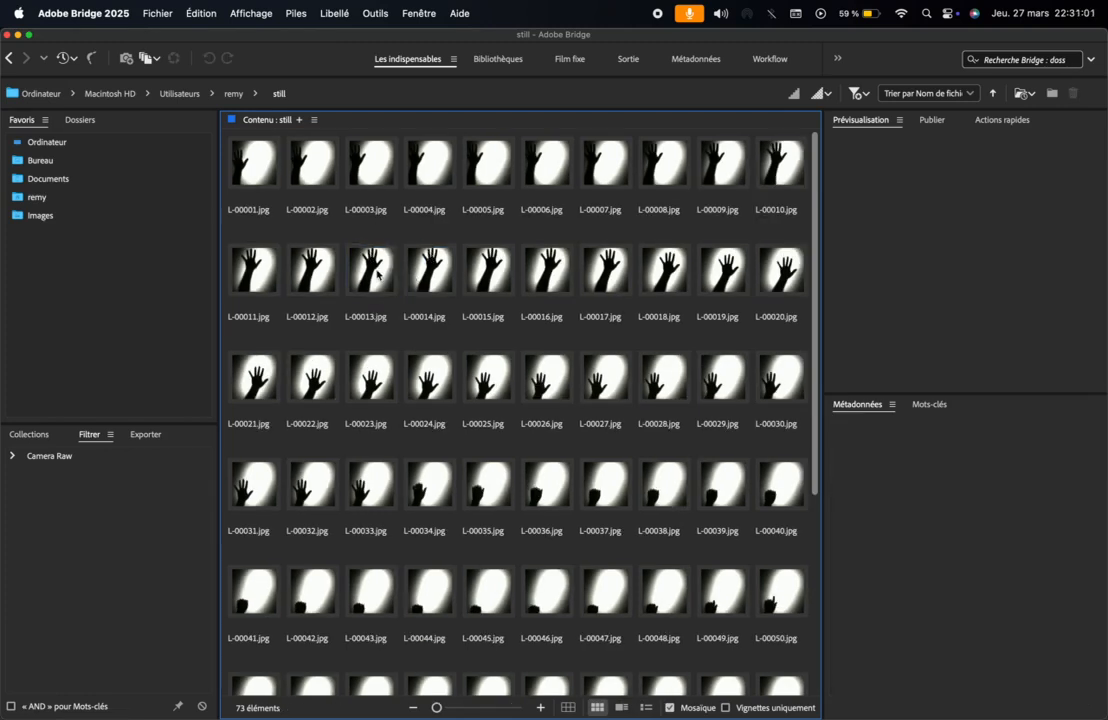
key(super+a)
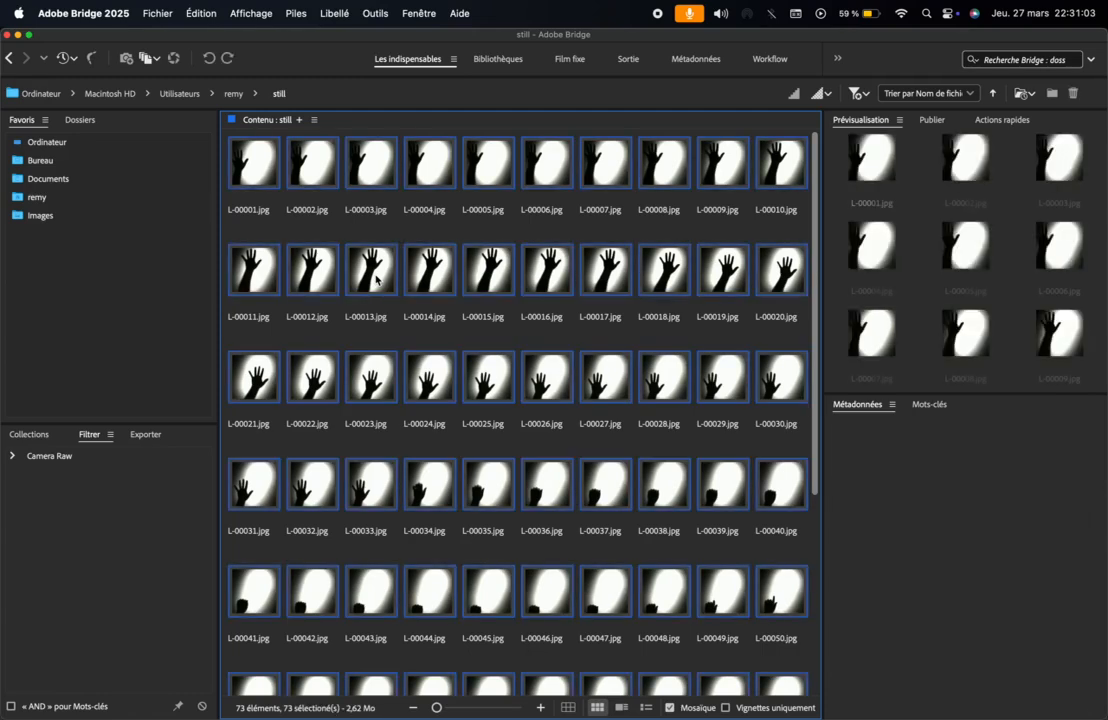
click(376, 278)
click(388, 9)
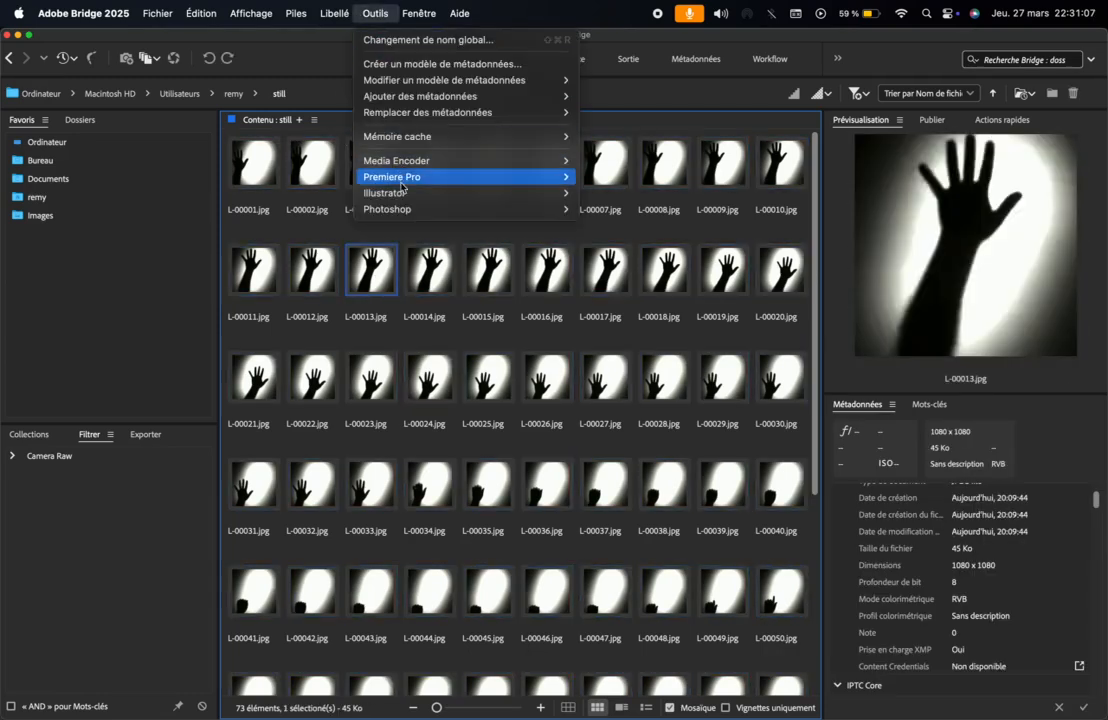
mouse_move(517, 192)
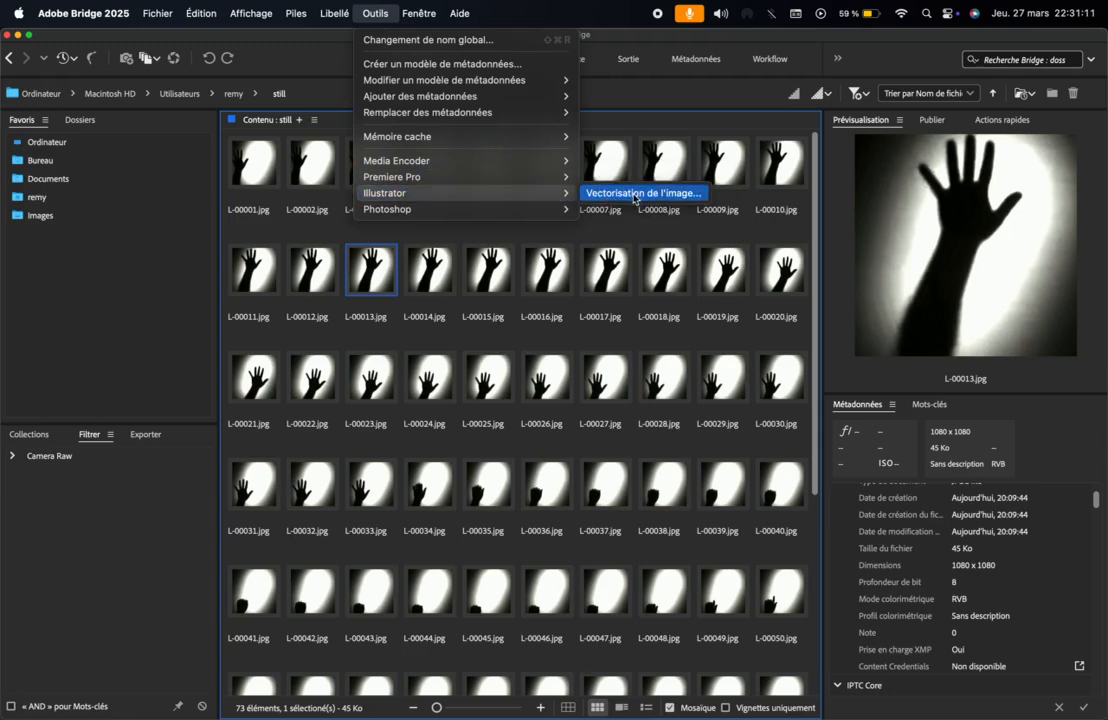
click(633, 195)
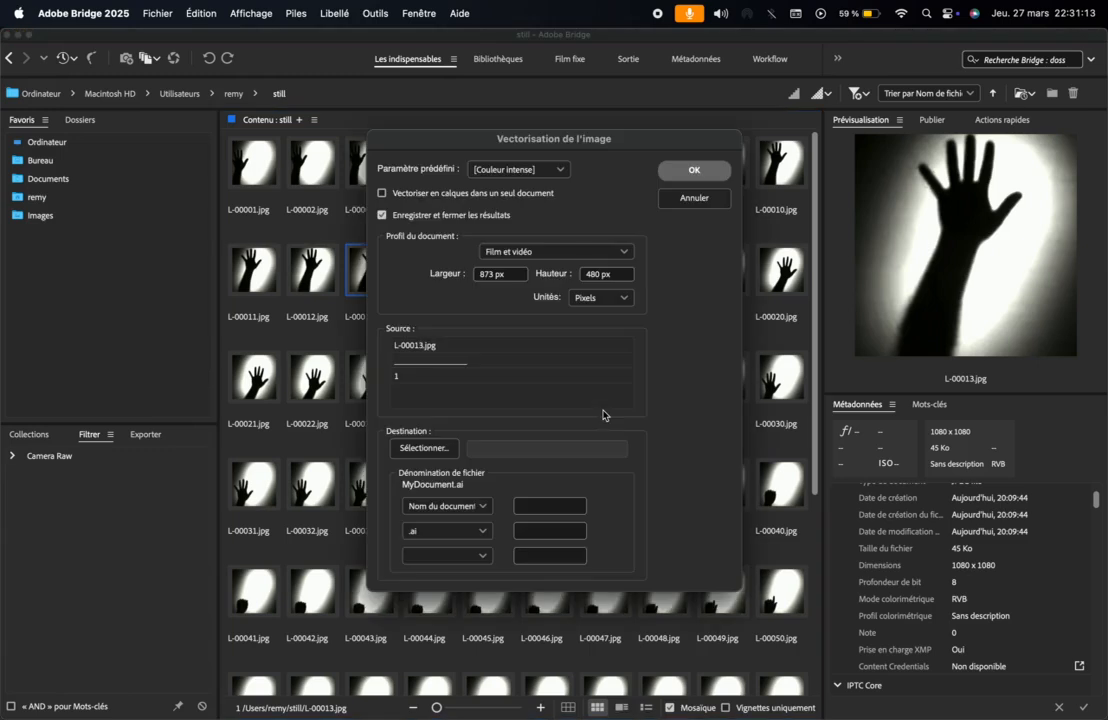
click(563, 174)
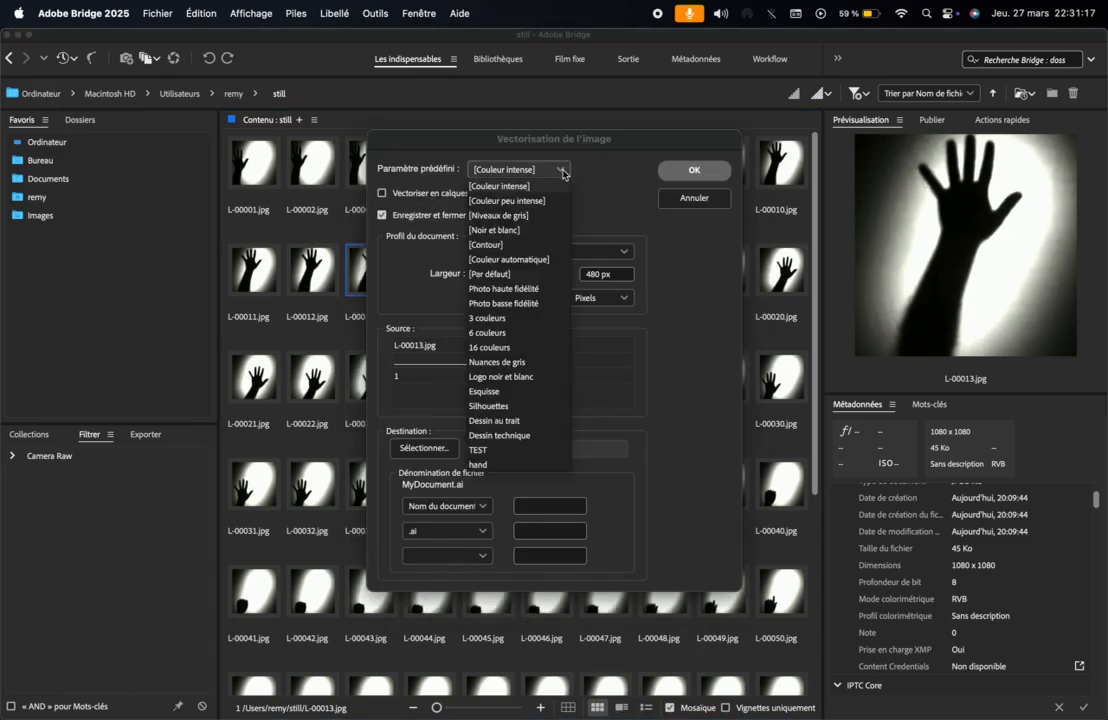
click(497, 466)
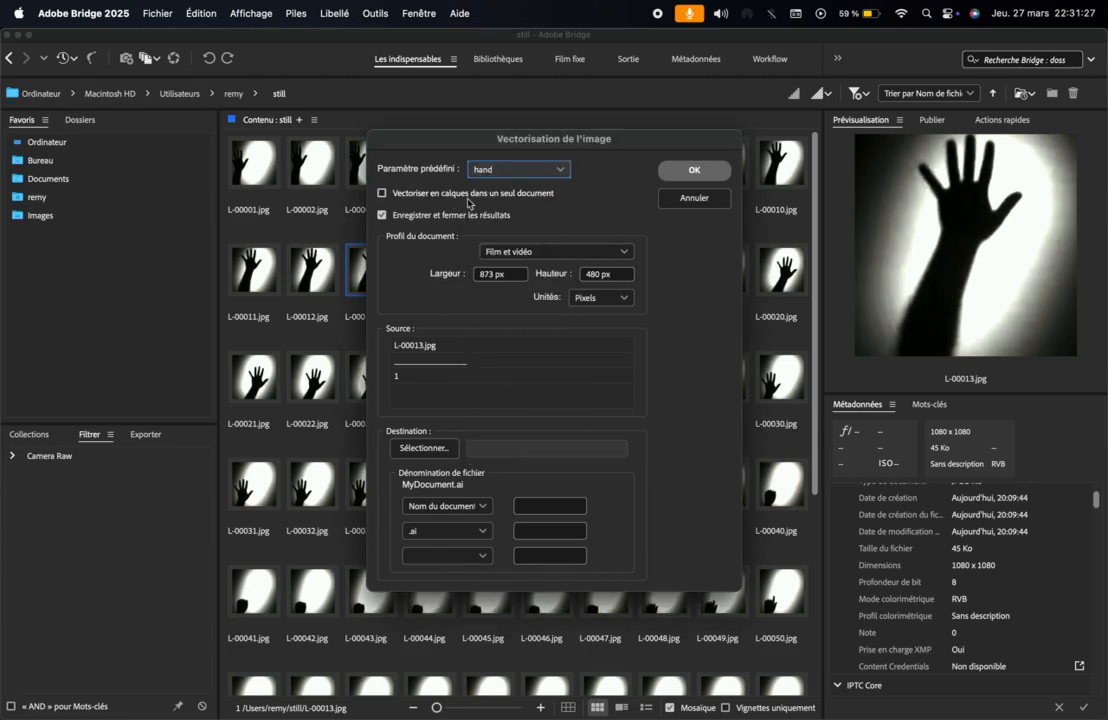
Step: Try to trace L-00013.jpg as layers in a single document with the Impression (print) document profile
click(382, 194)
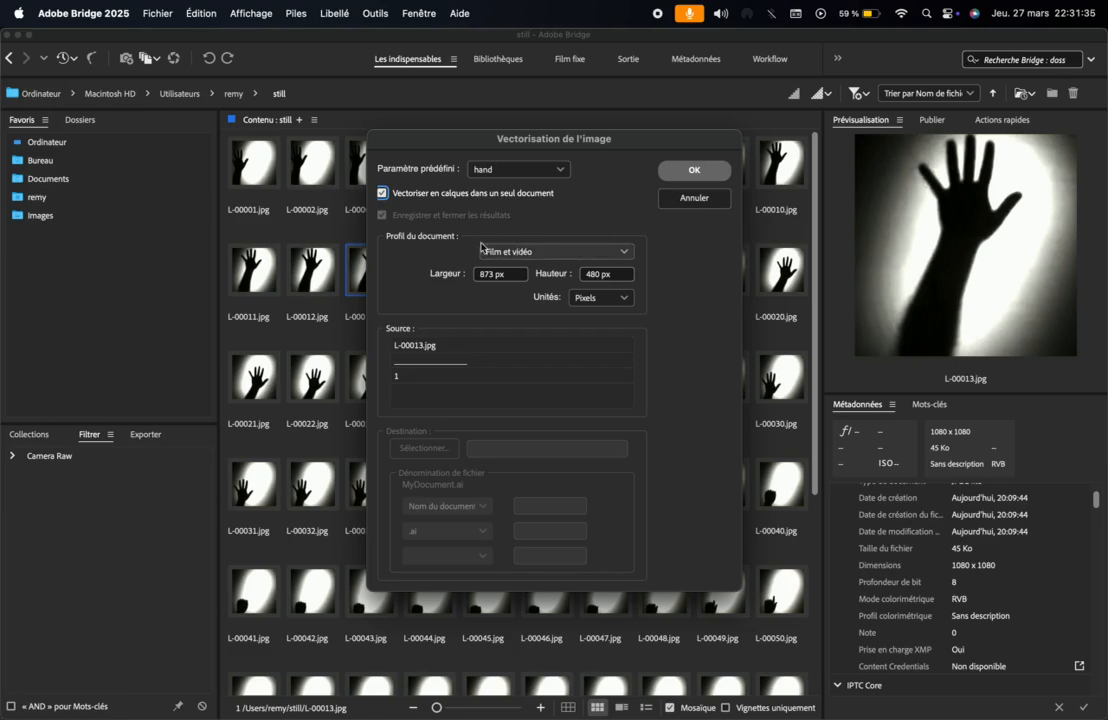
click(592, 252)
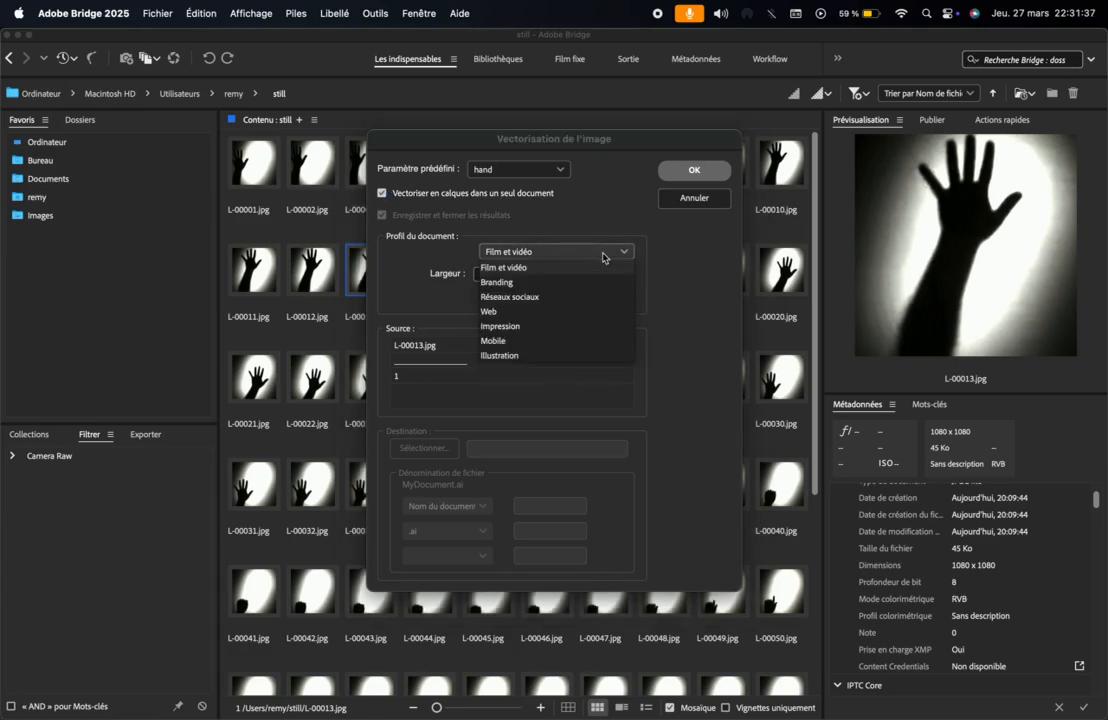
click(510, 328)
click(548, 251)
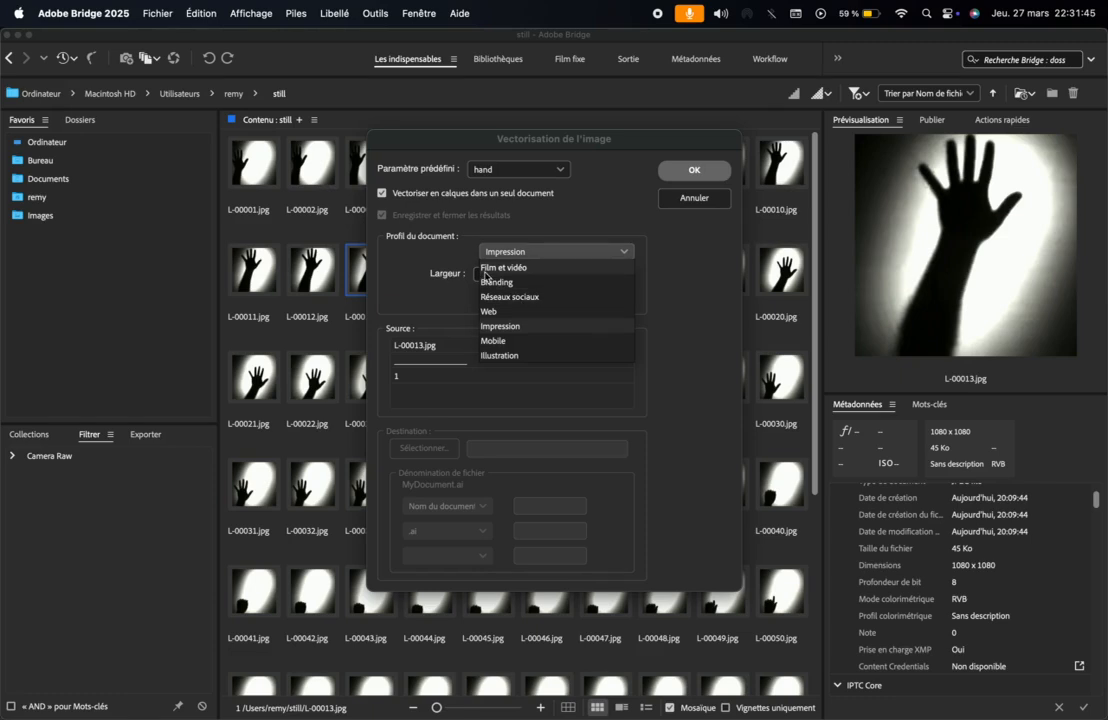
click(525, 326)
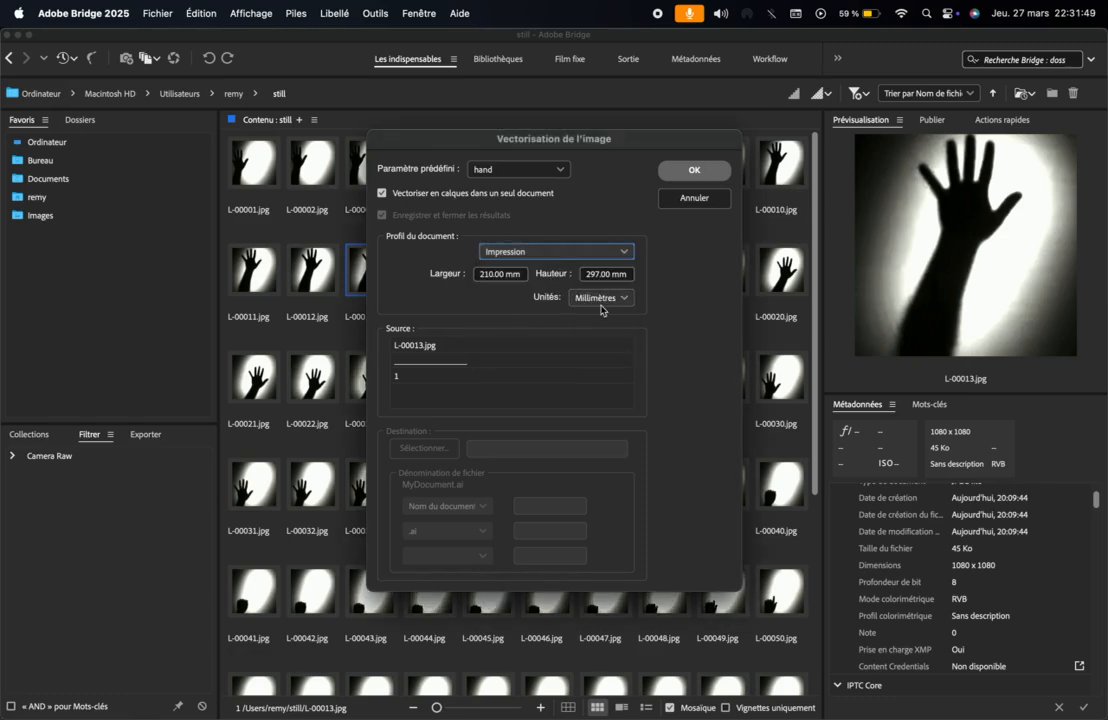
click(703, 178)
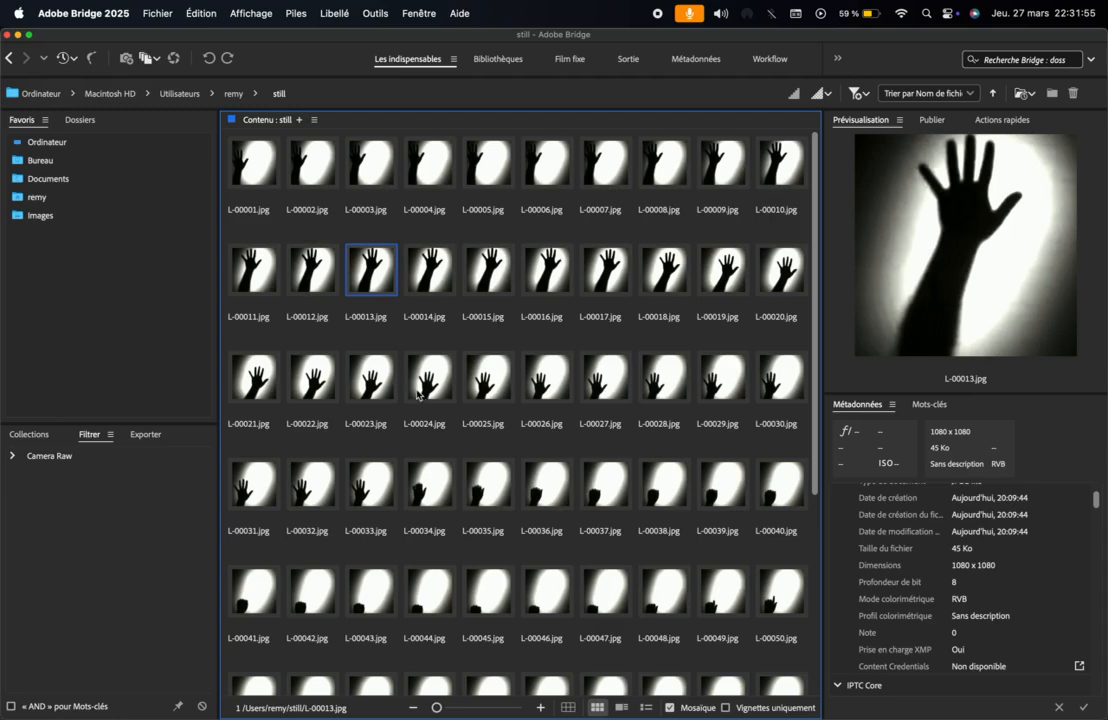
Step: Select all frames in the still folder and open Illustrator's Image Trace batch options for them
click(344, 237)
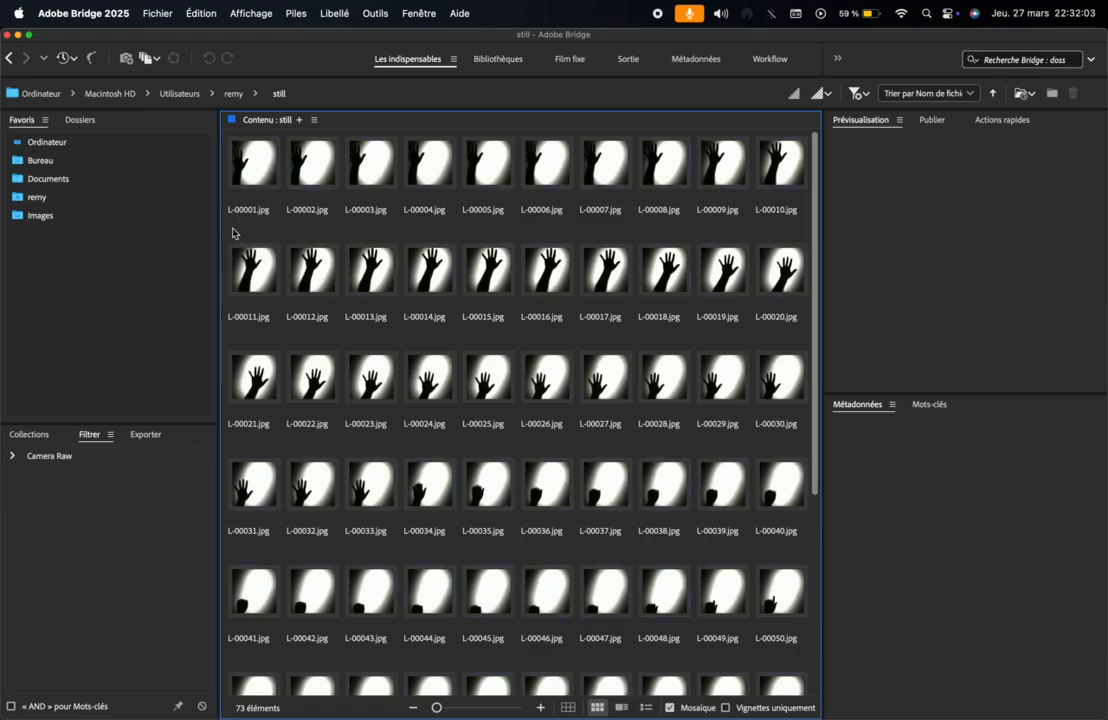
key(super+a)
key(super+g)
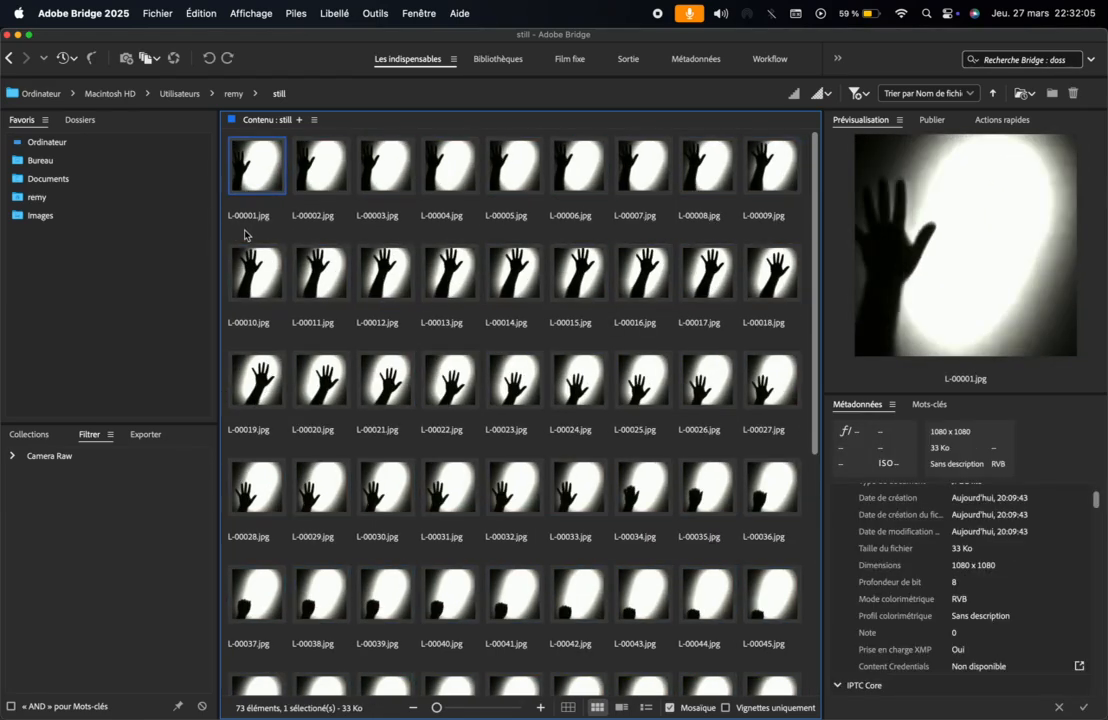
key(super+a)
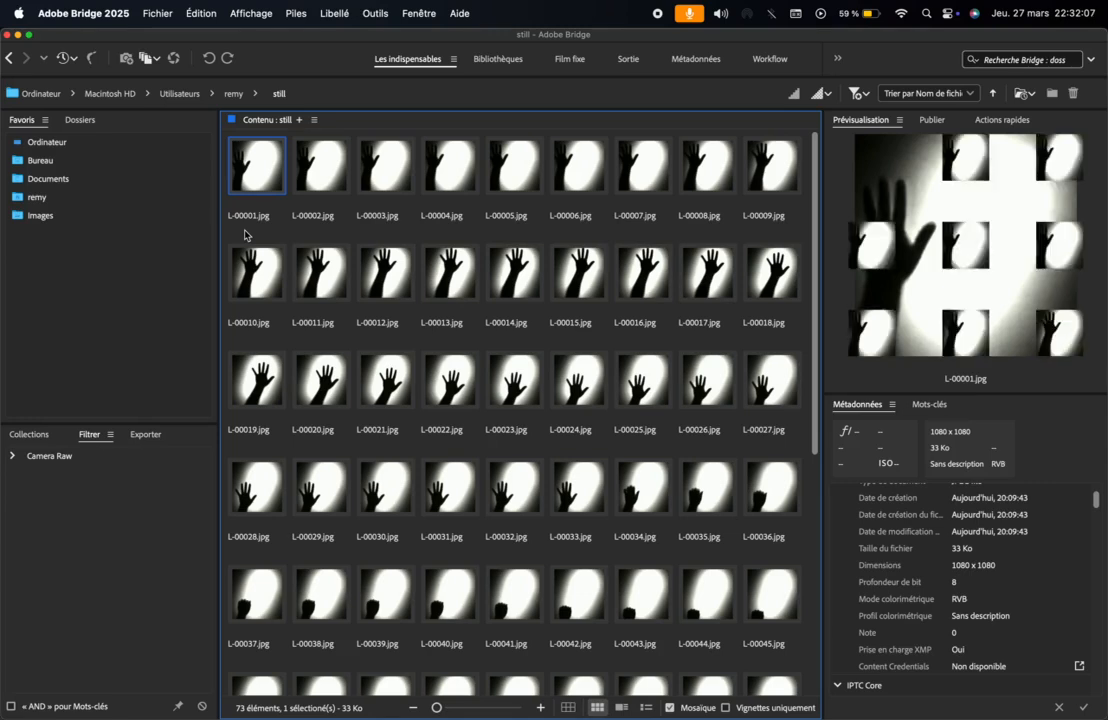
click(376, 10)
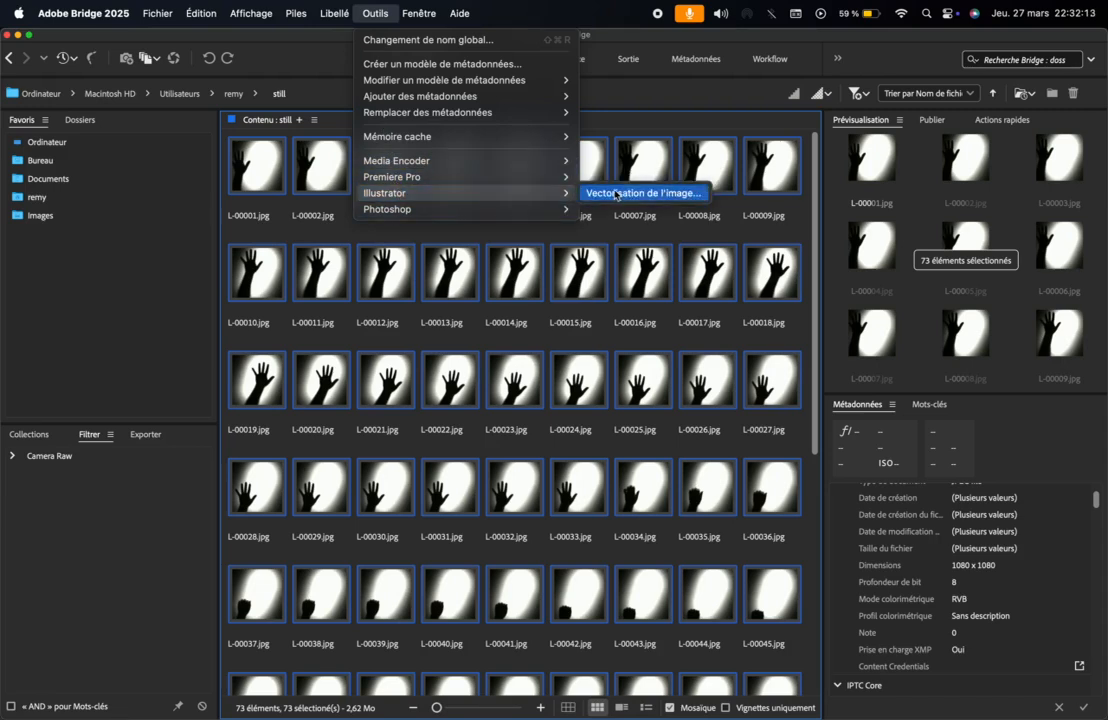
click(600, 191)
Step: Run the batch trace of all frames into layers of a single document, using the hand preset and the Impression (print) document profile
click(382, 193)
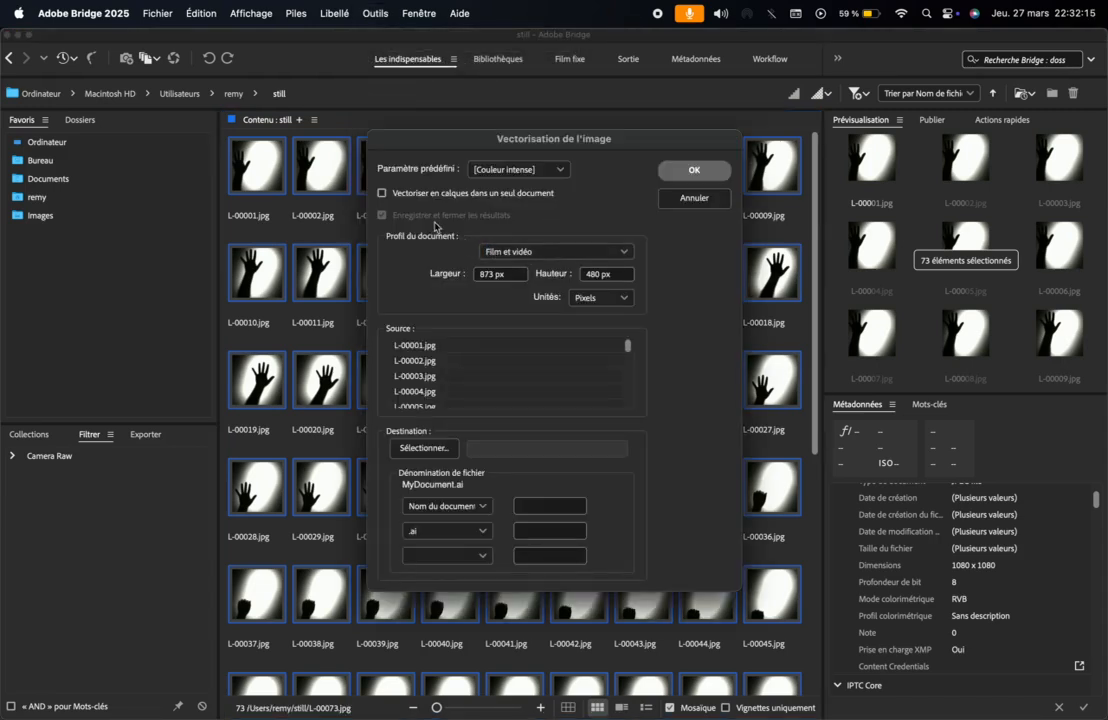
click(510, 170)
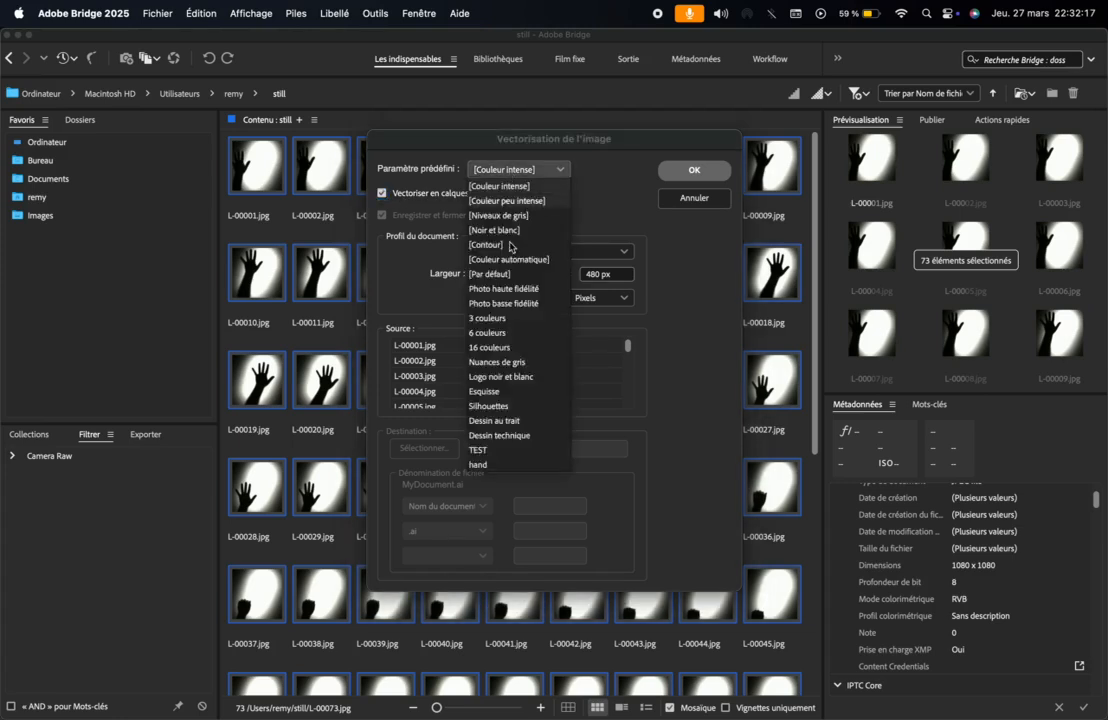
click(500, 465)
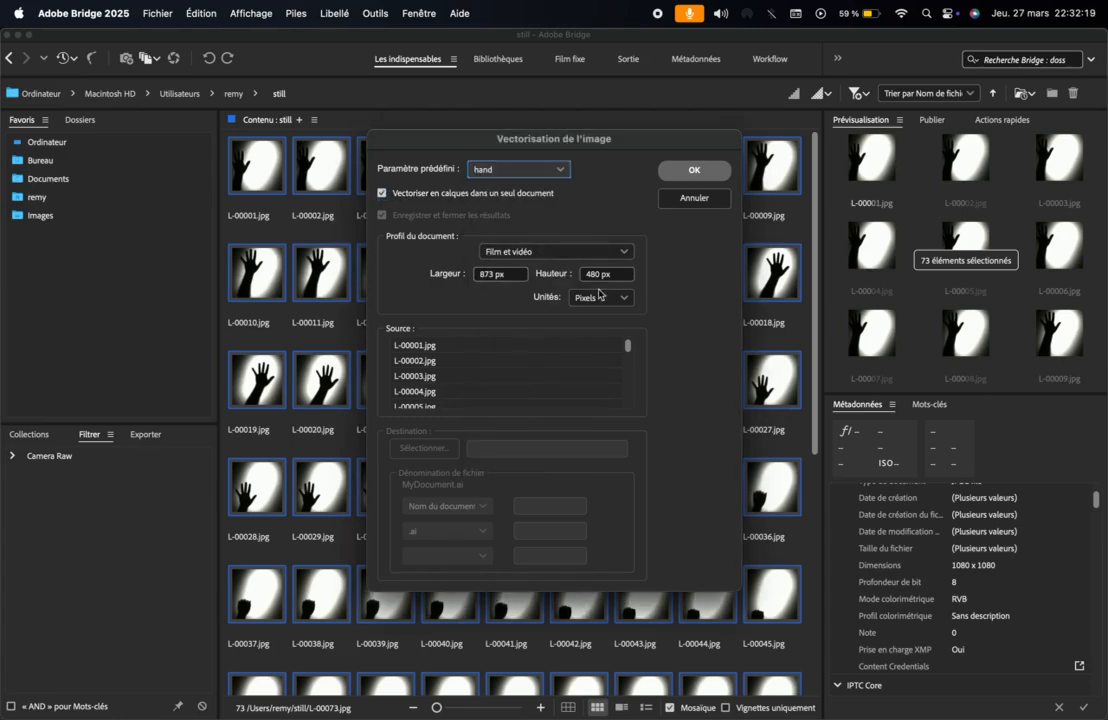
click(588, 250)
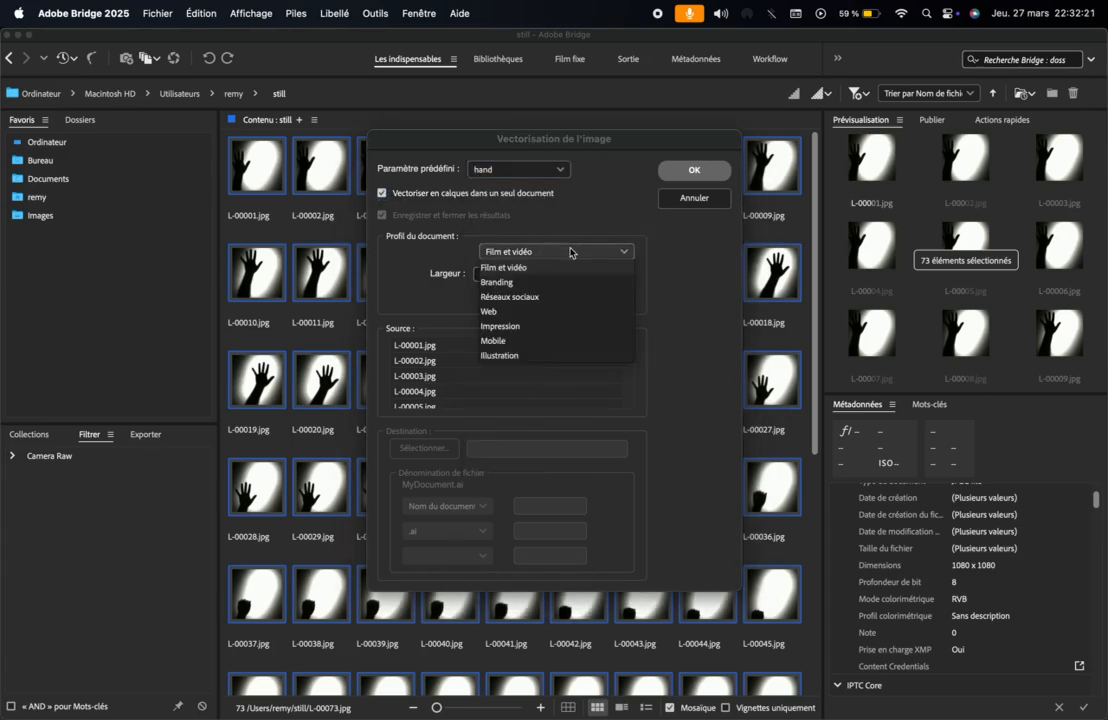
click(522, 328)
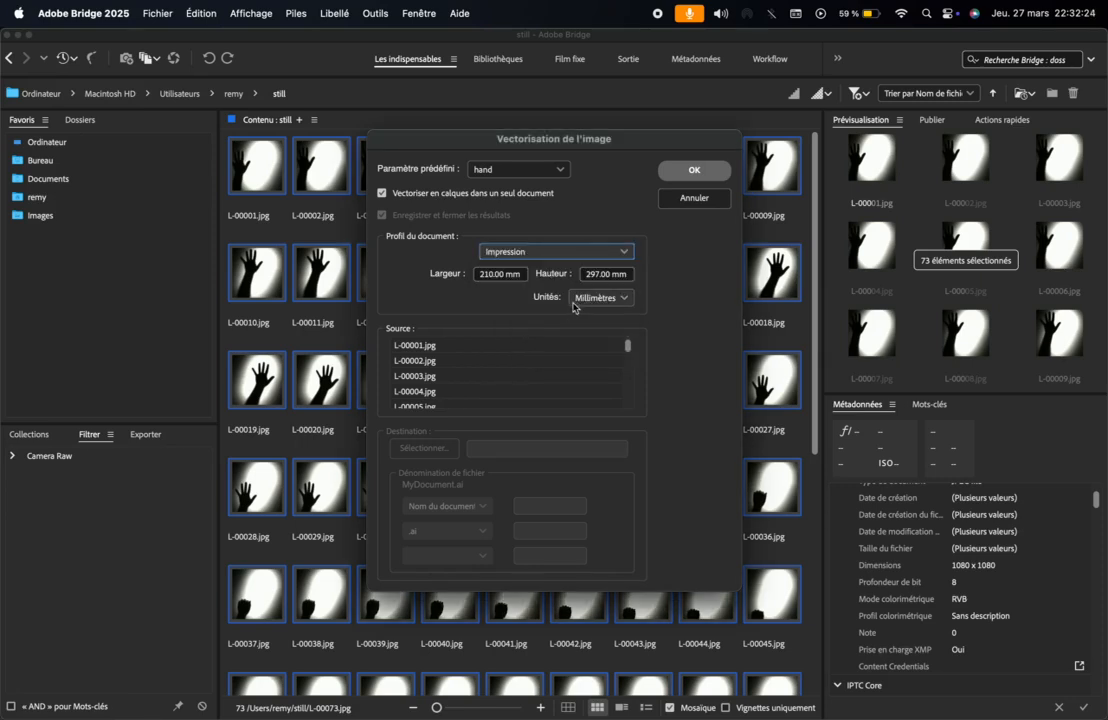
click(688, 172)
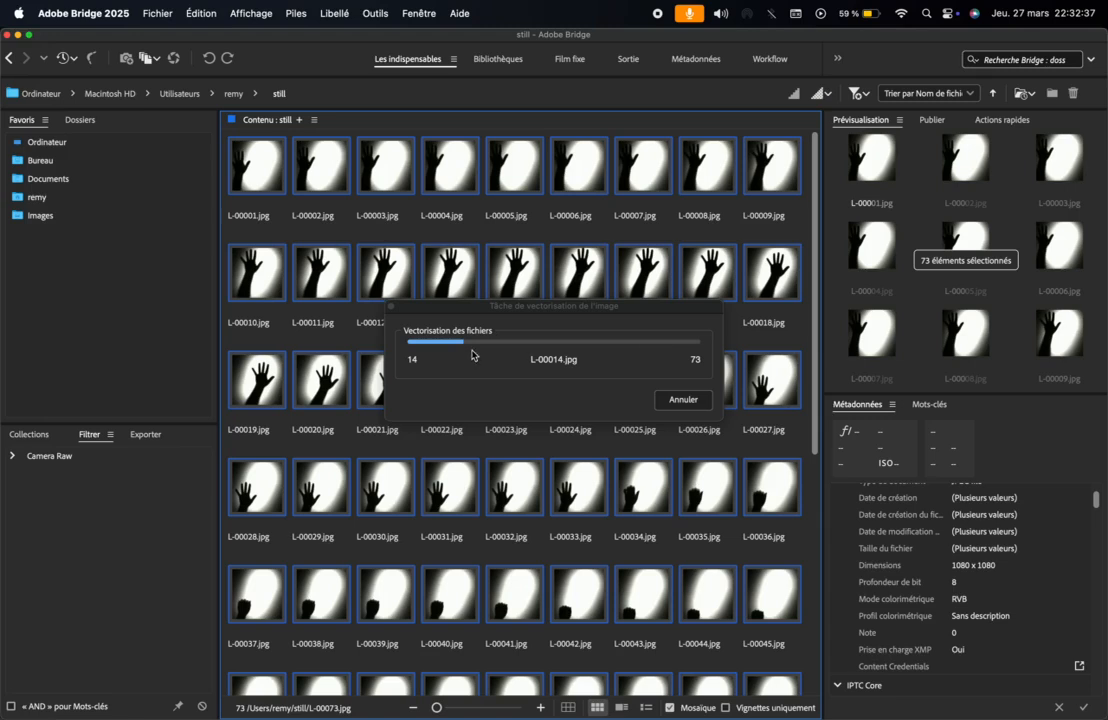
key(ctrl+Up)
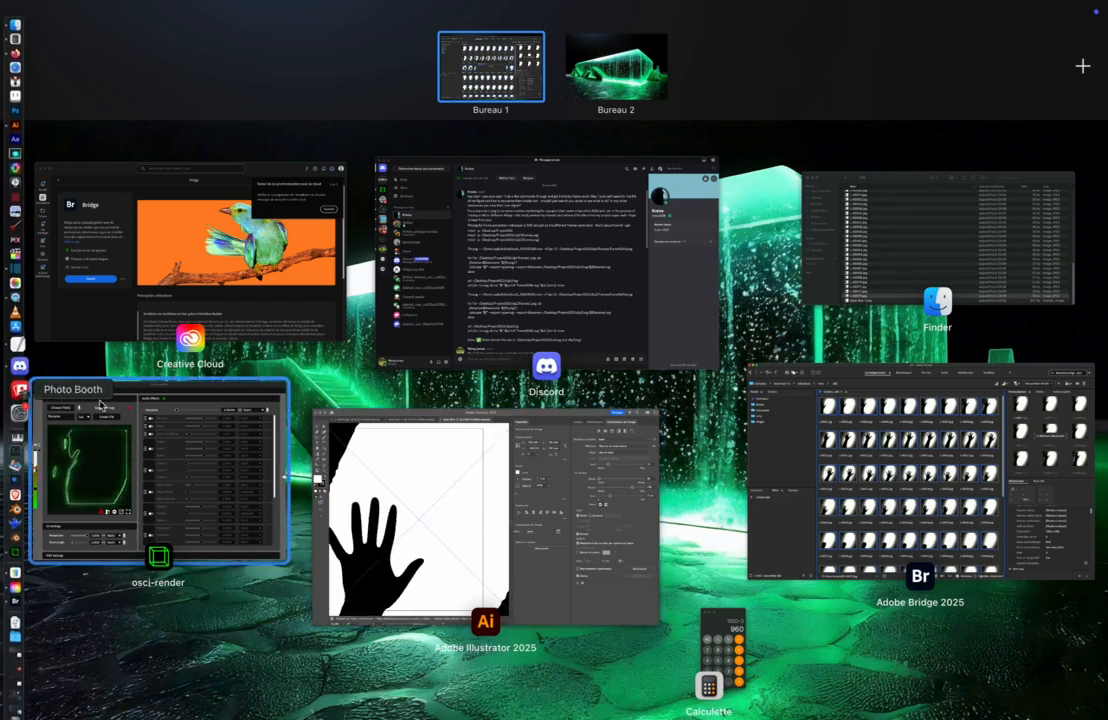
click(825, 424)
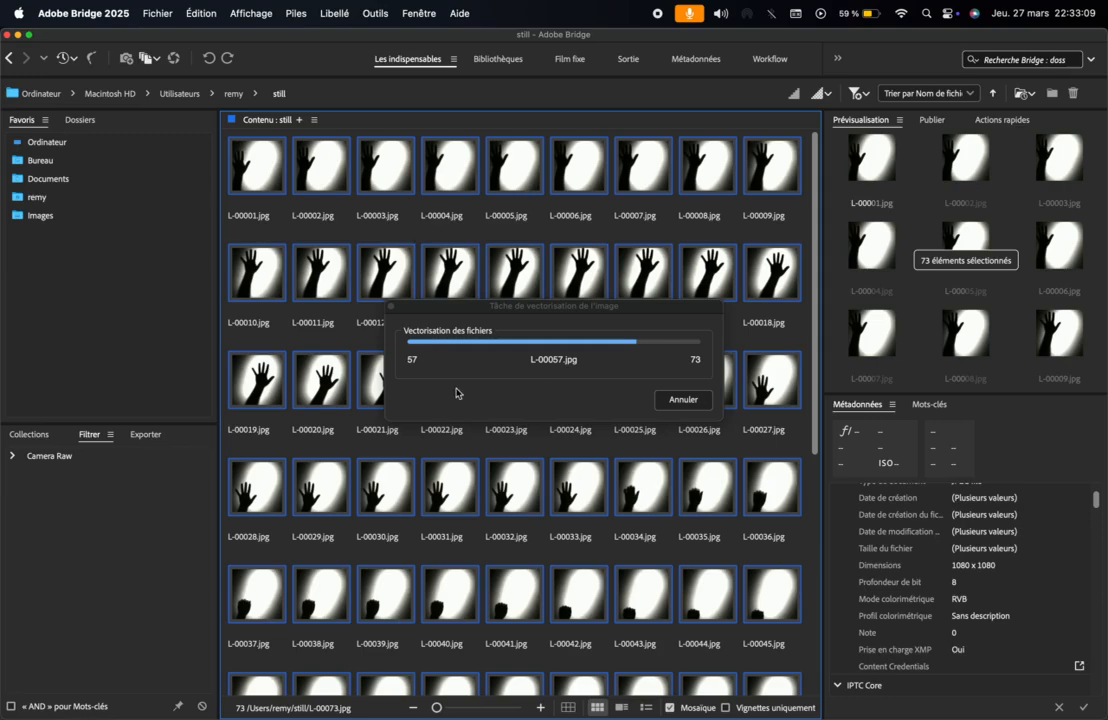
Step: Once the batch trace is done, switch to Illustrator and show the layer list of the Sans titre-2 document
key(ctrl+Up)
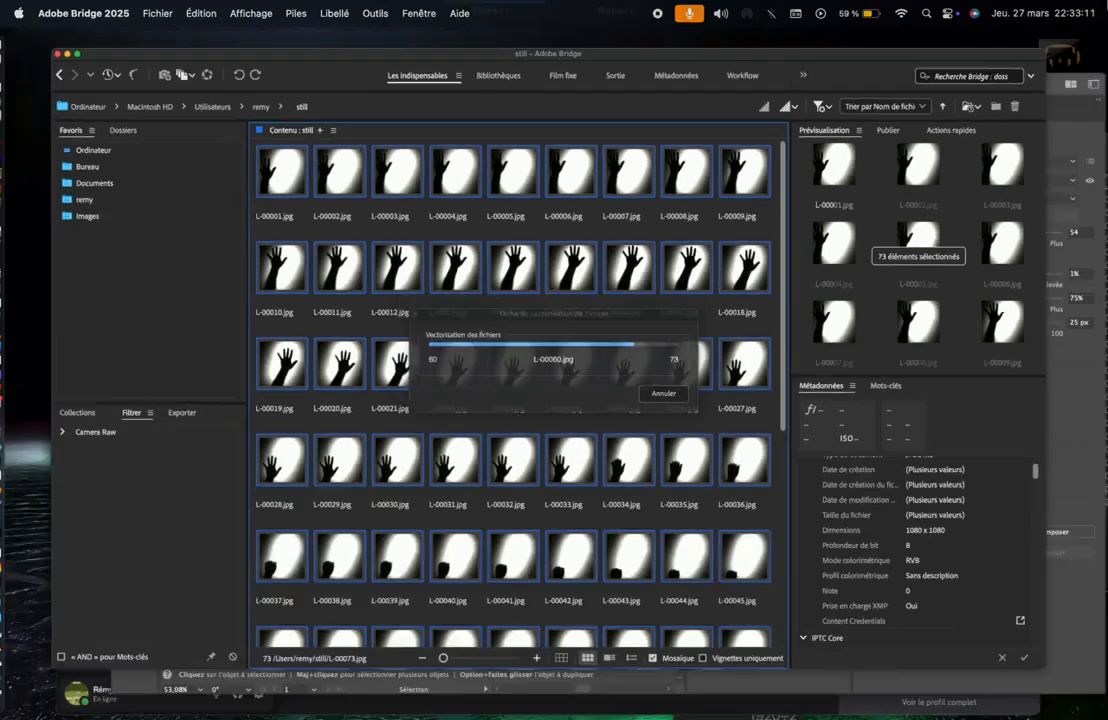
key(ctrl+Up)
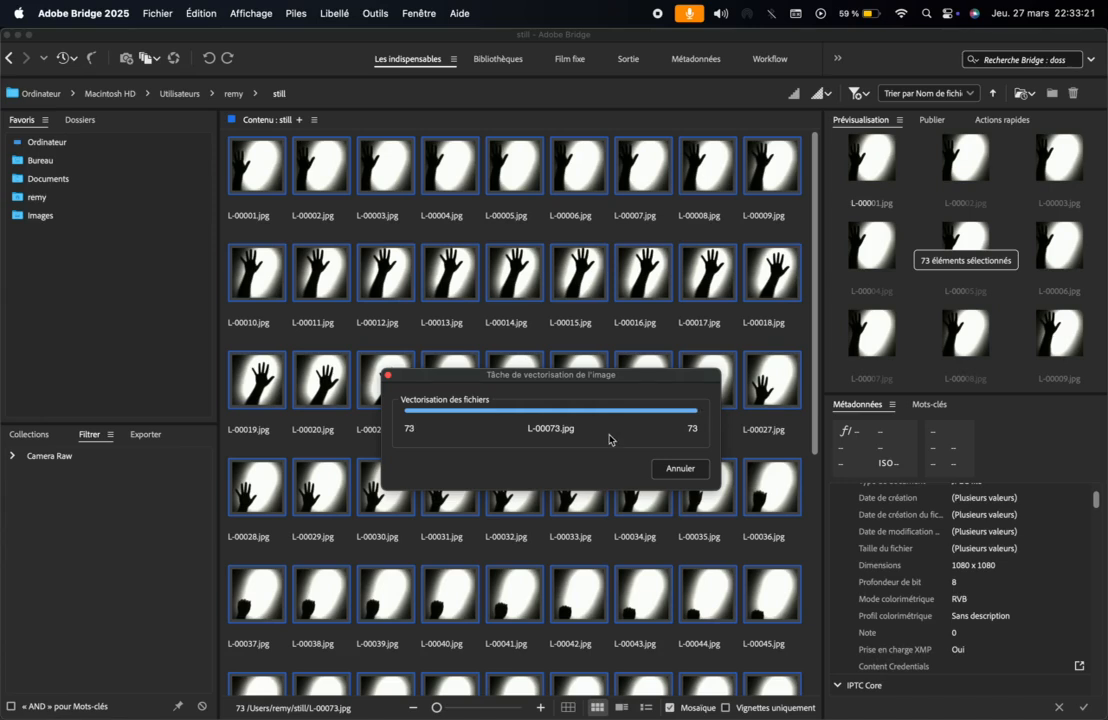
key(ctrl+Up)
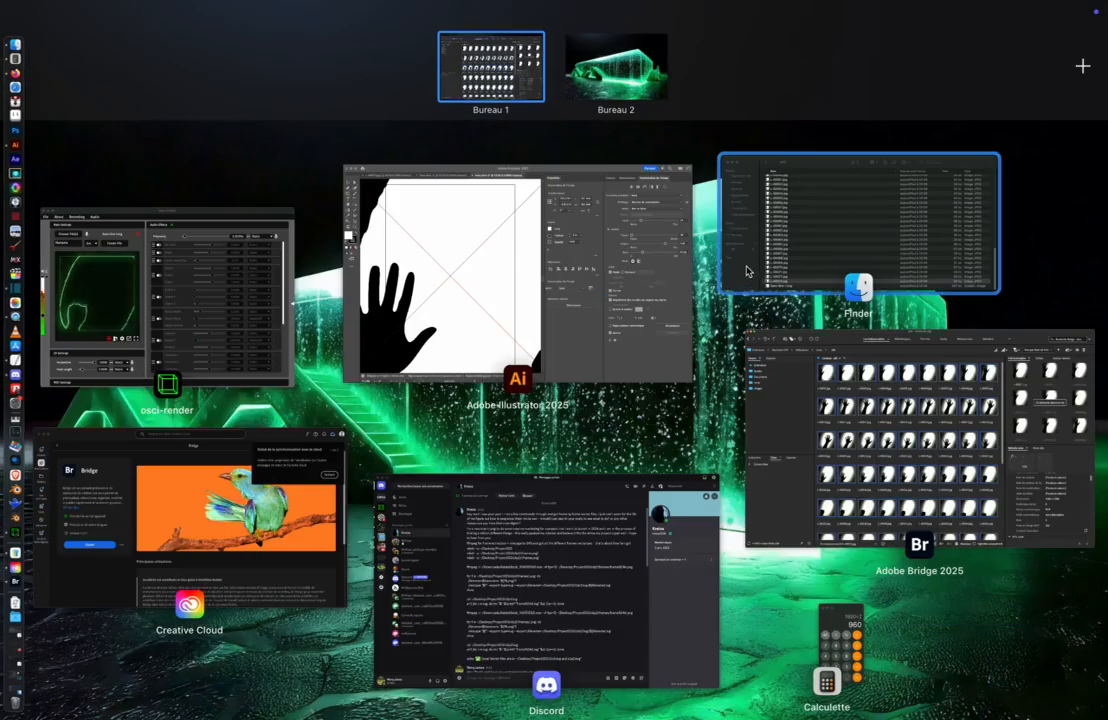
click(475, 349)
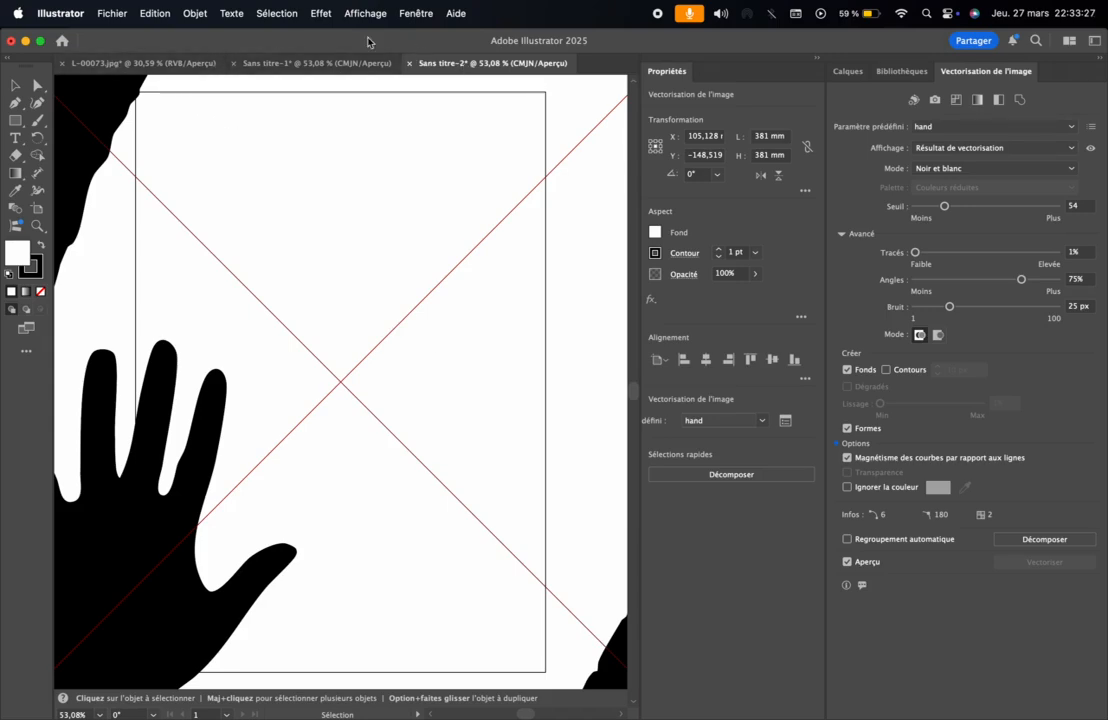
click(847, 81)
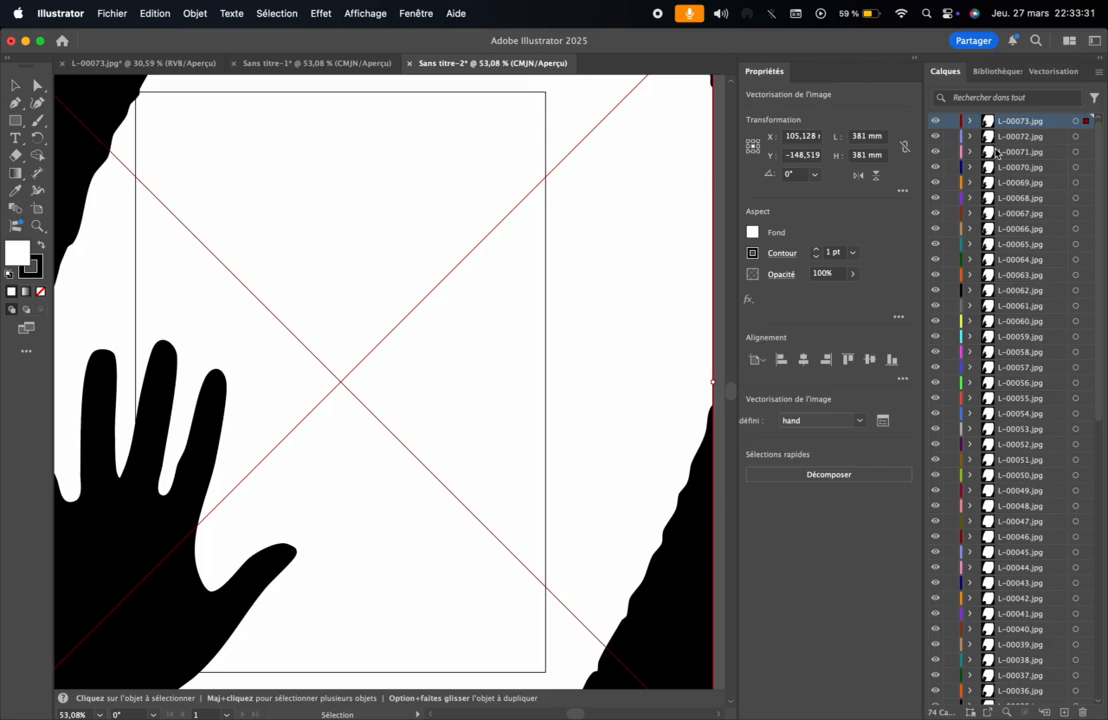
Step: Check the traced frame layers and delete the empty layer Calque 1 beneath L-00001.jpg
scroll(996, 151, down, 10)
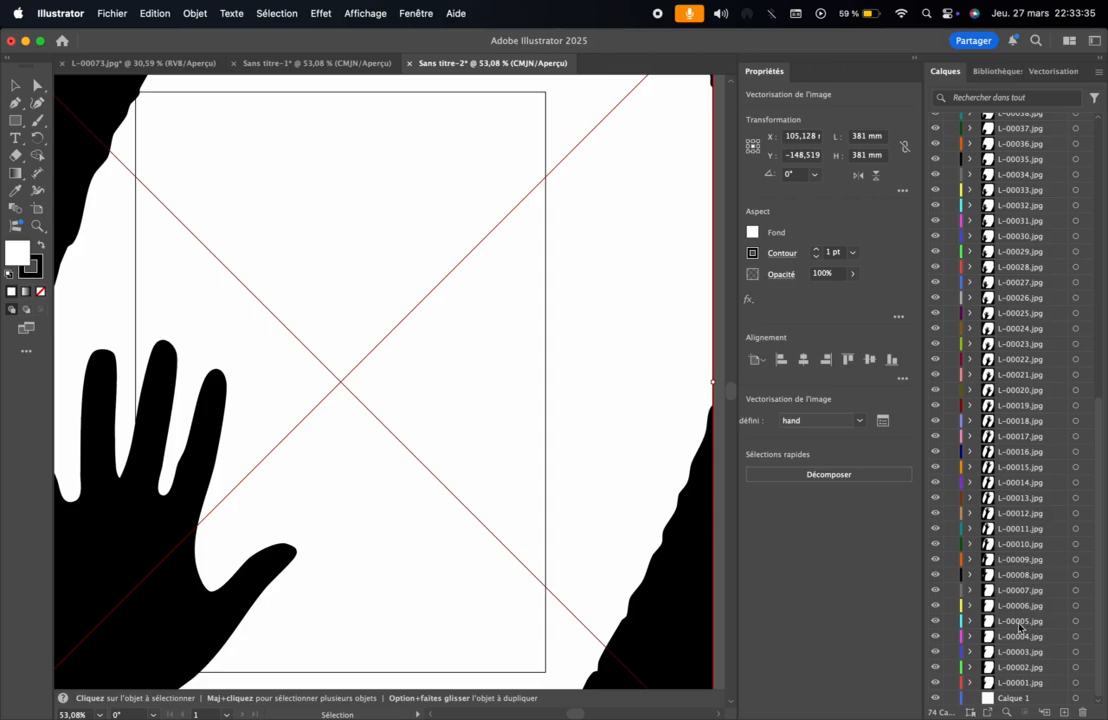
scroll(1014, 484, up, 10)
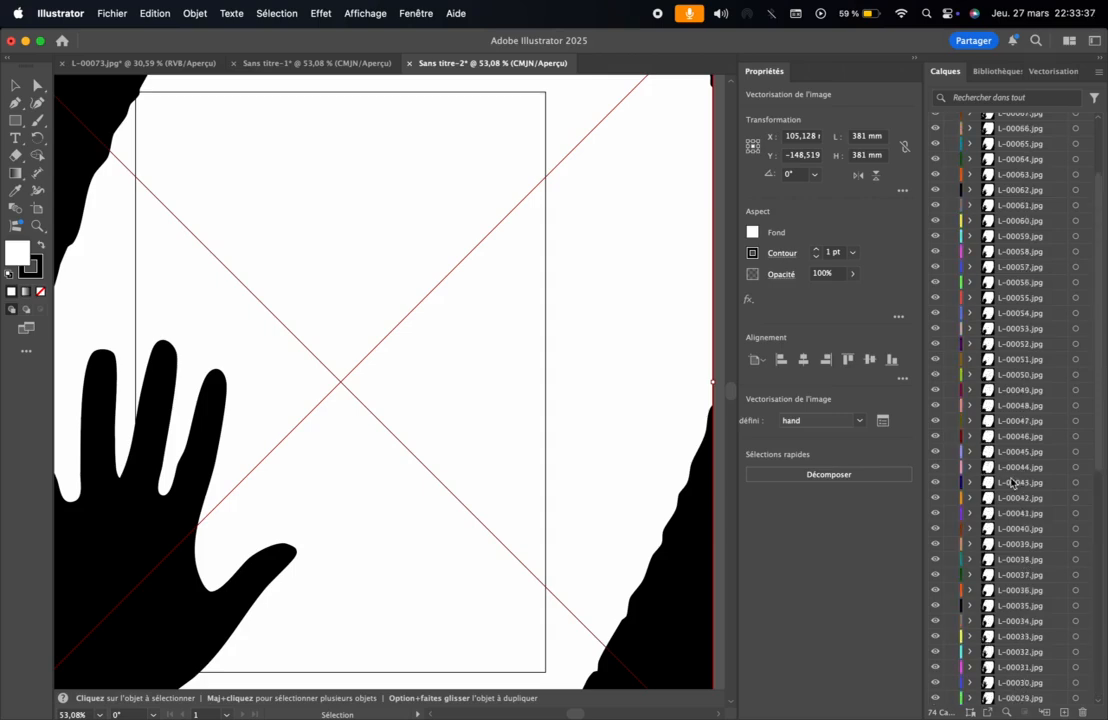
scroll(488, 357, up, 2)
scroll(488, 357, down, 3)
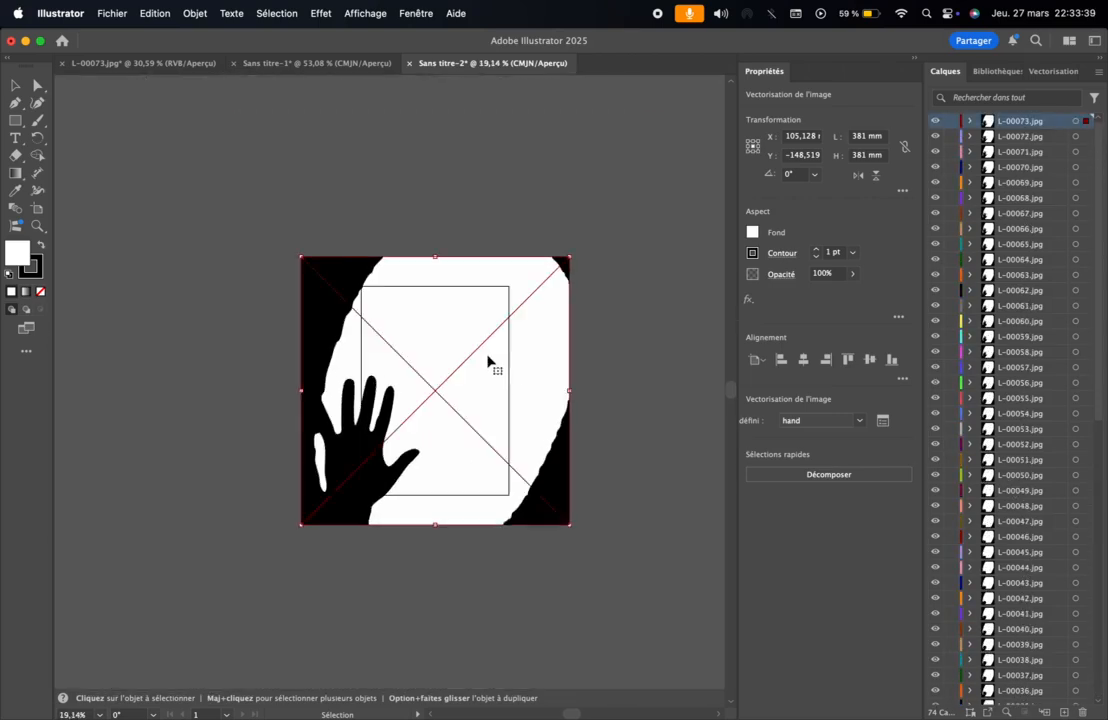
scroll(488, 357, up, 2)
scroll(488, 361, down, 2)
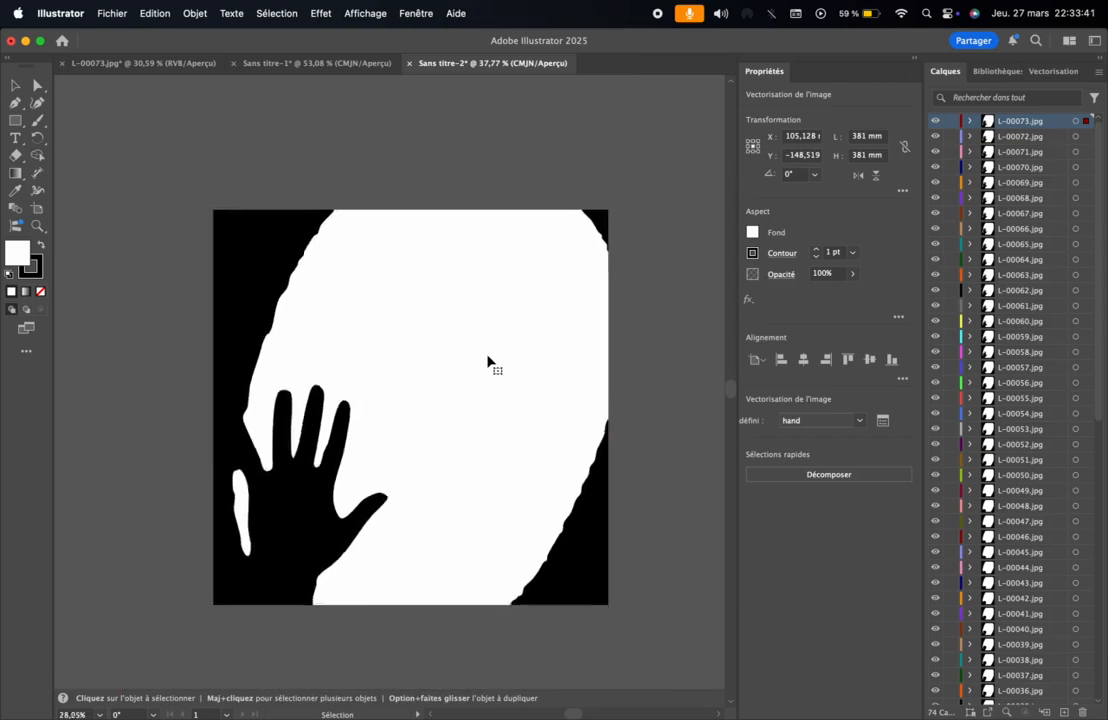
scroll(488, 361, up, 2)
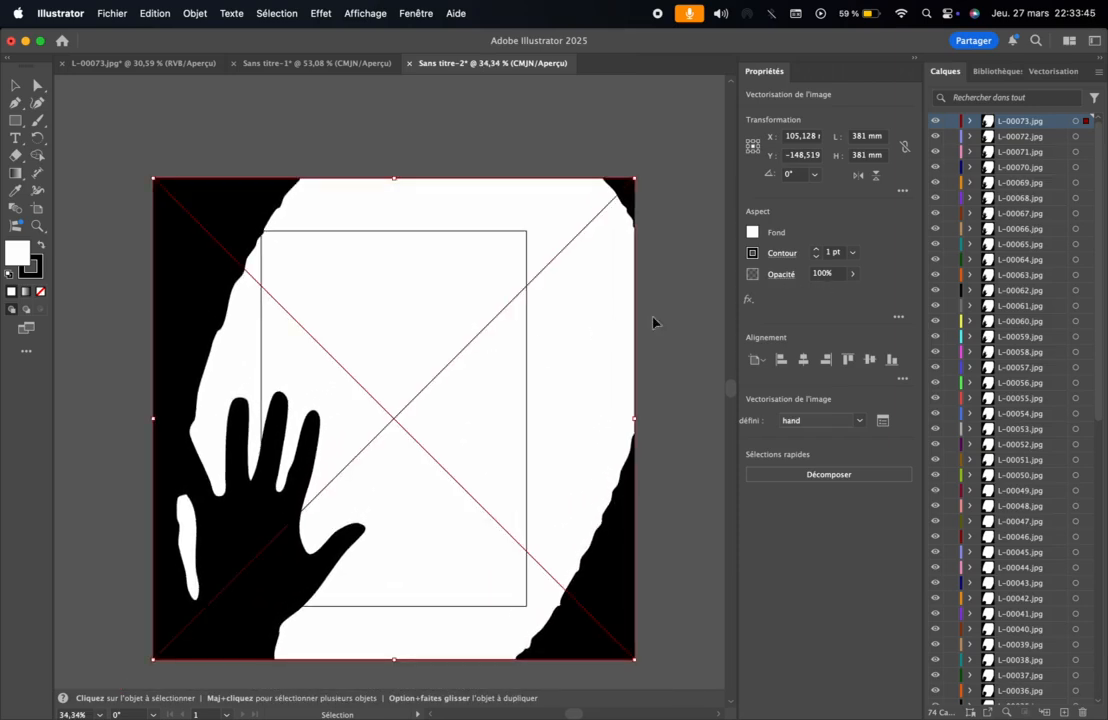
scroll(952, 383, down, 10)
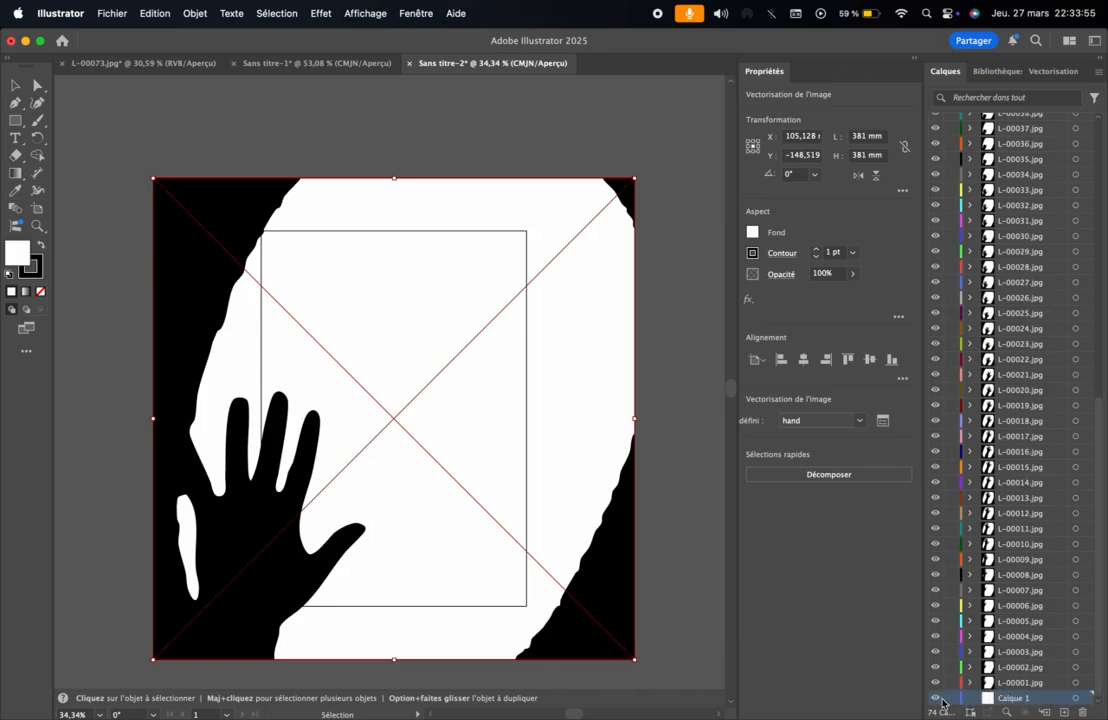
click(1083, 711)
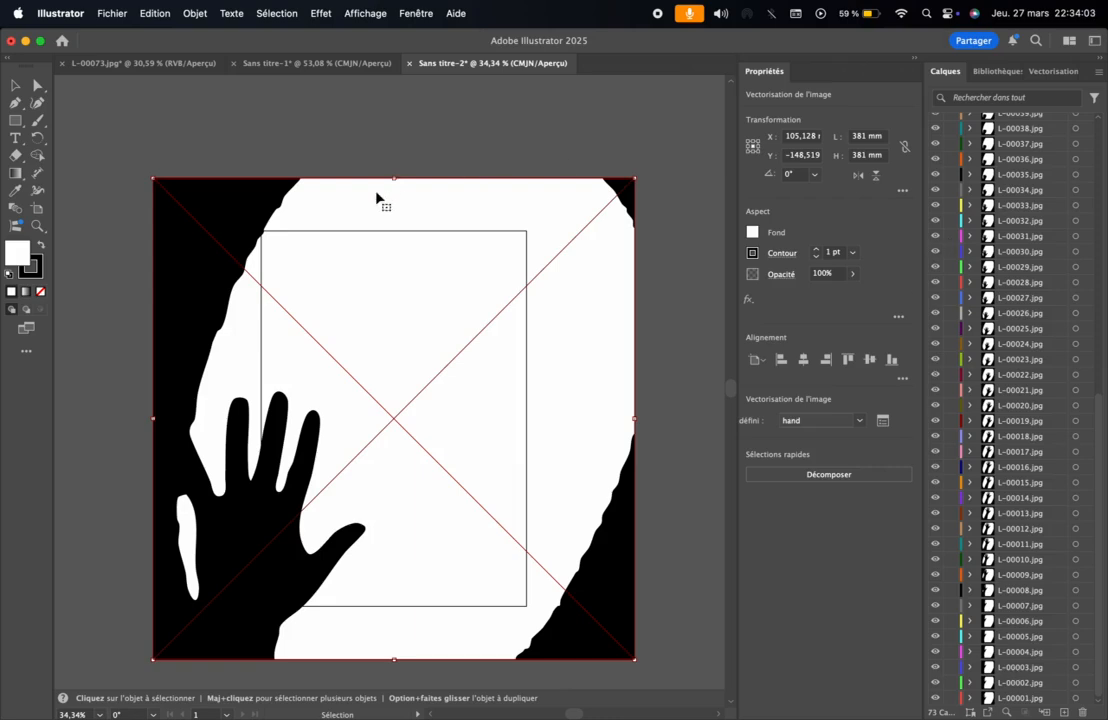
Step: Export the layered document in SVG format as hand.svg into the still folder, keeping the SVG options as offered
click(106, 10)
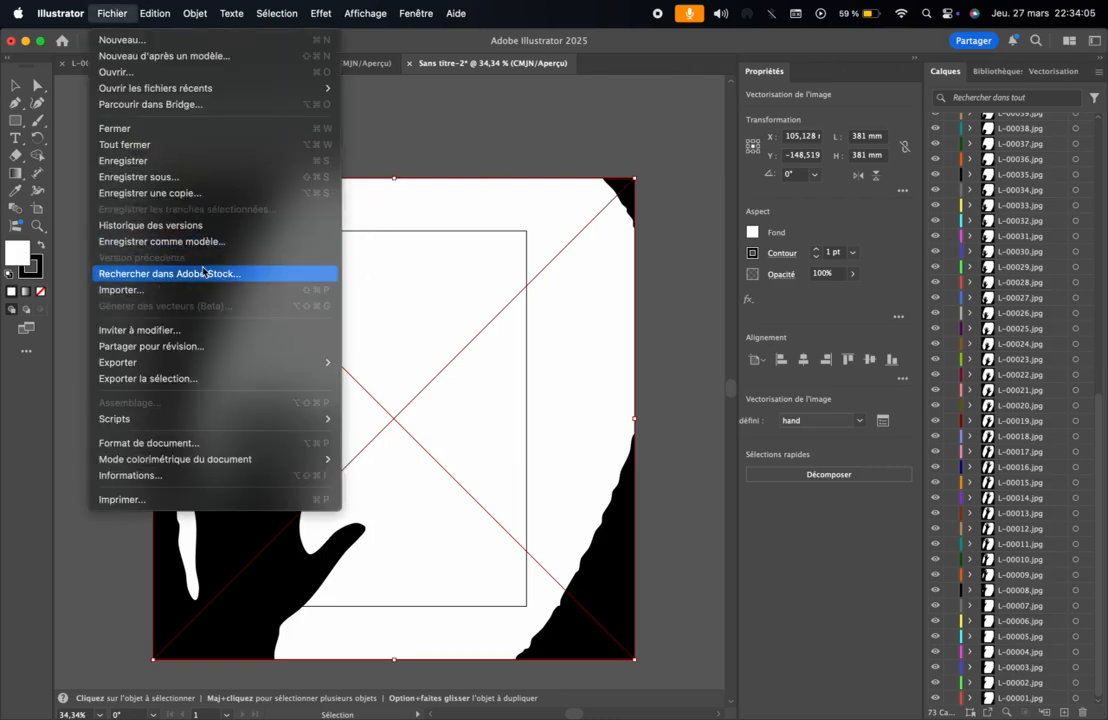
mouse_move(176, 366)
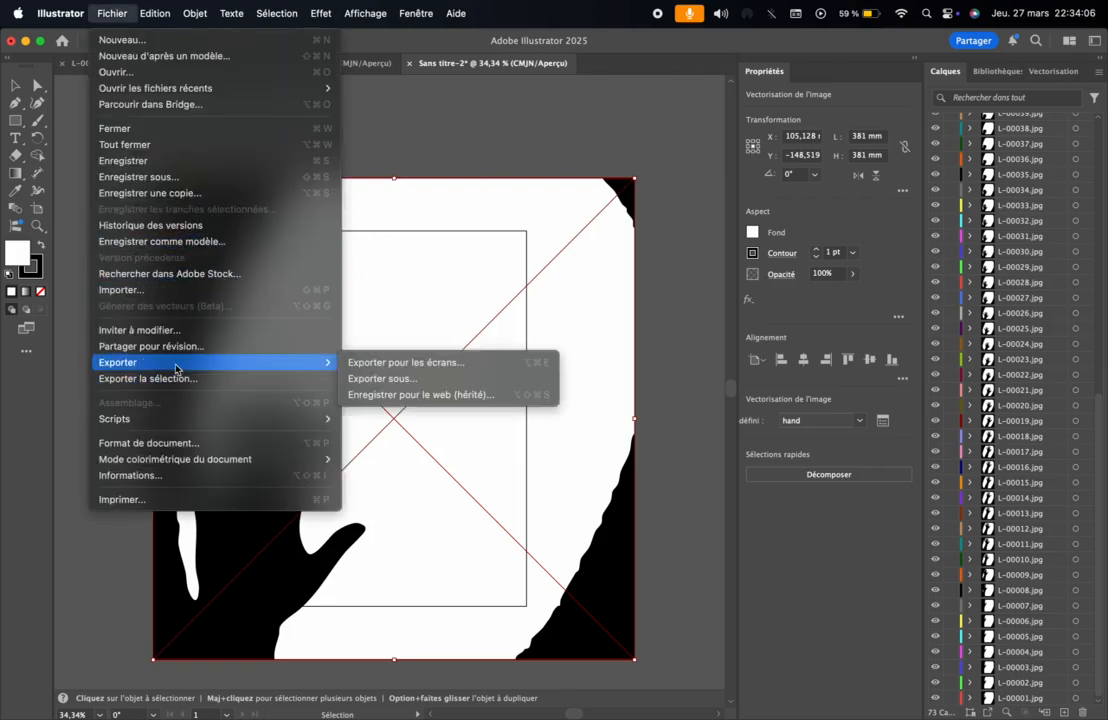
click(420, 379)
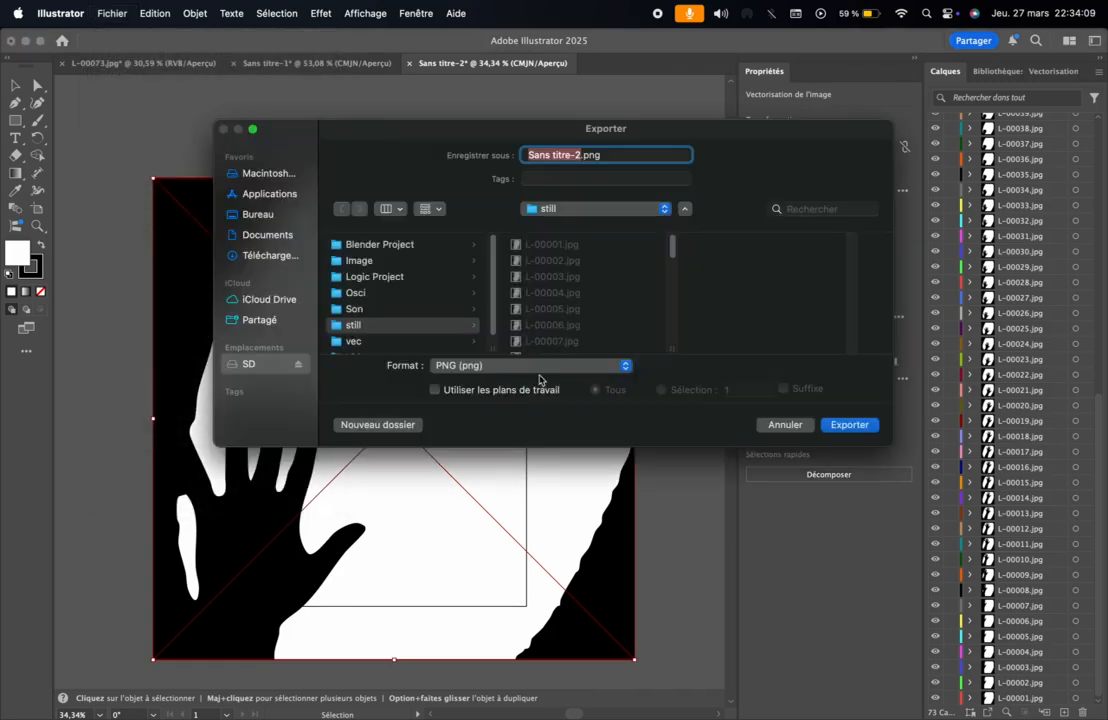
click(528, 366)
click(522, 512)
text(hand.svg)
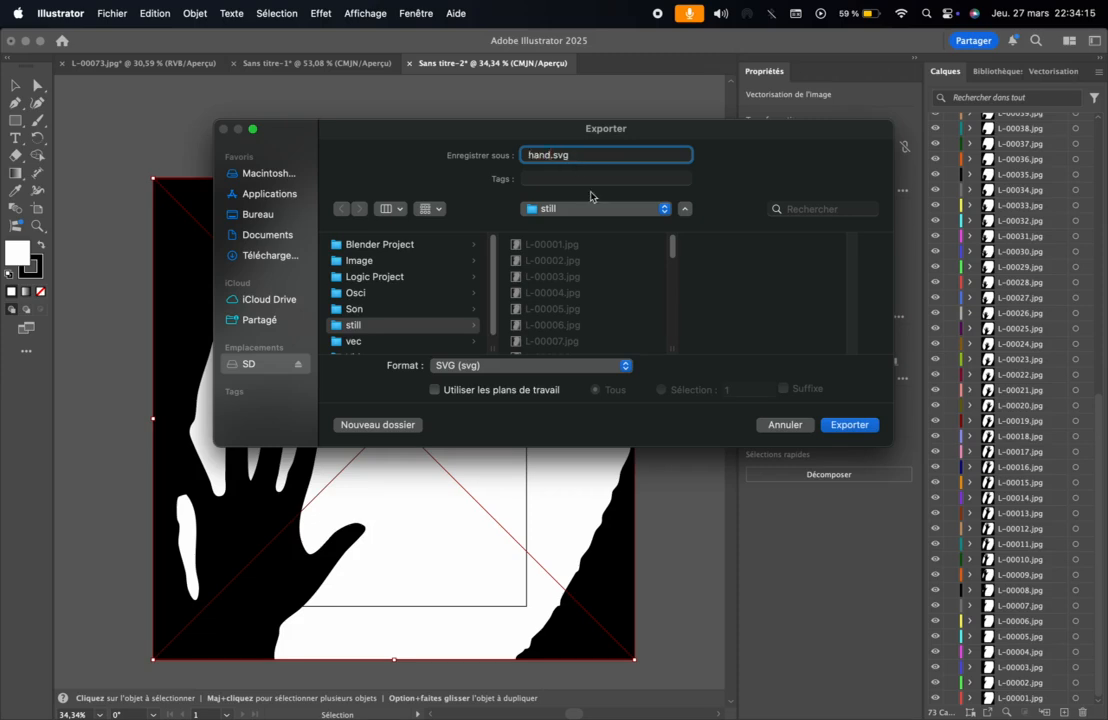
scroll(623, 265, down, 15)
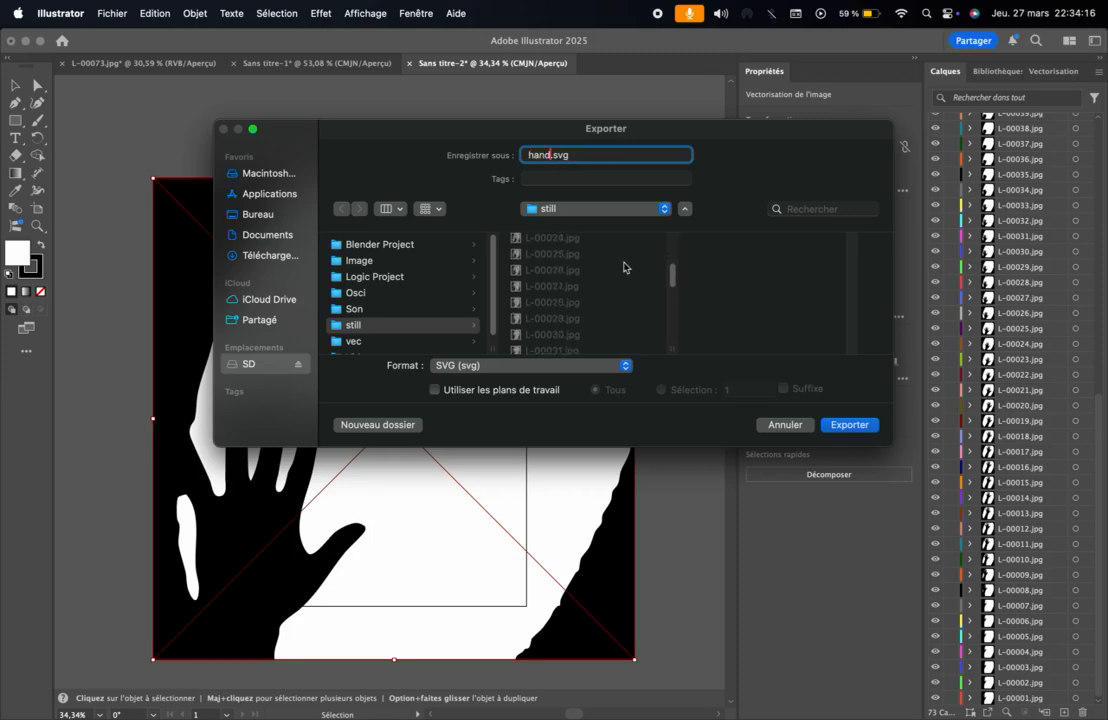
click(849, 425)
click(664, 428)
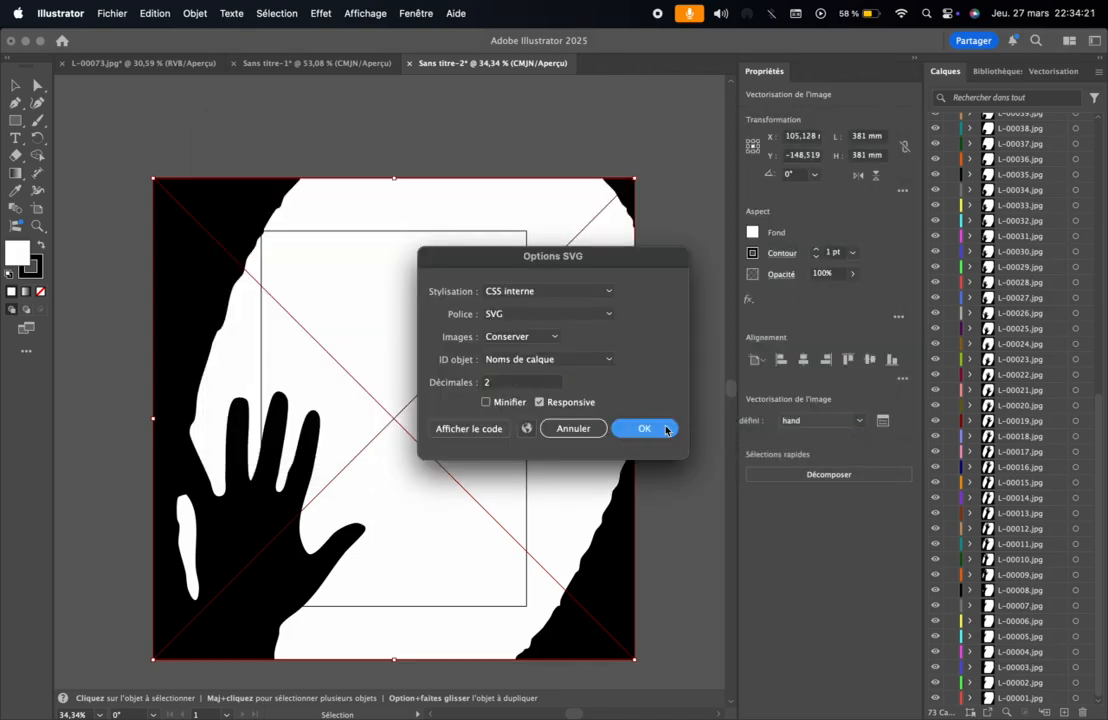
Step: Switch to osci-render and create a new project in place of the one with Sans titre-1.svg
mouse_move(1106, 1)
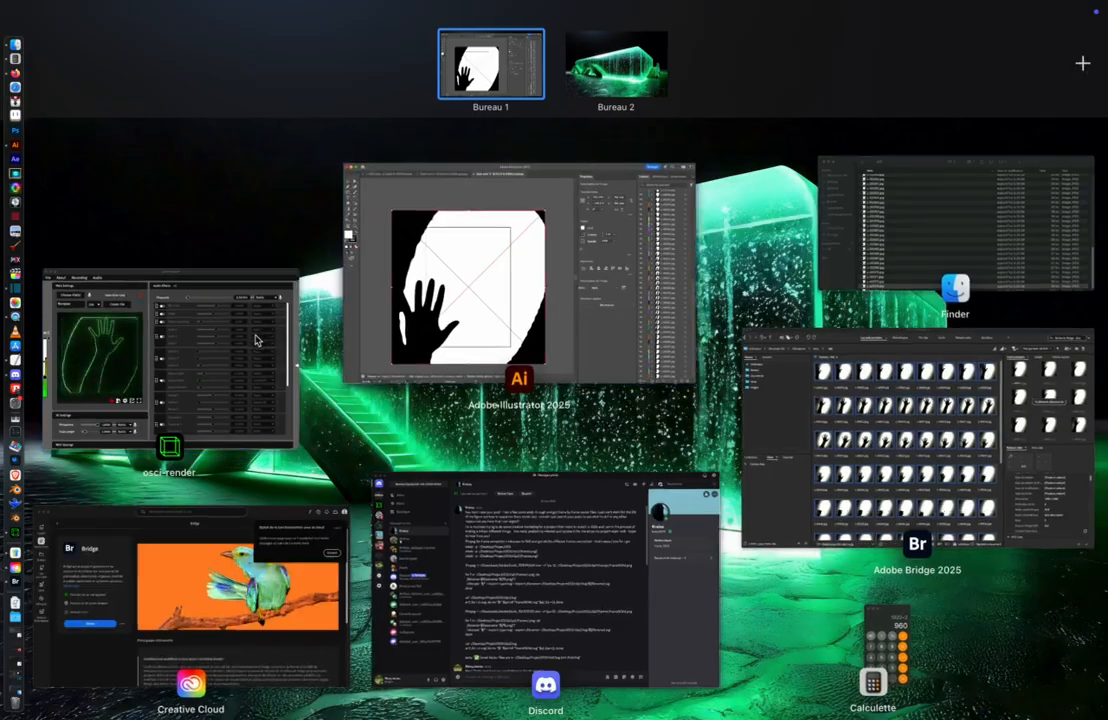
click(257, 339)
click(93, 57)
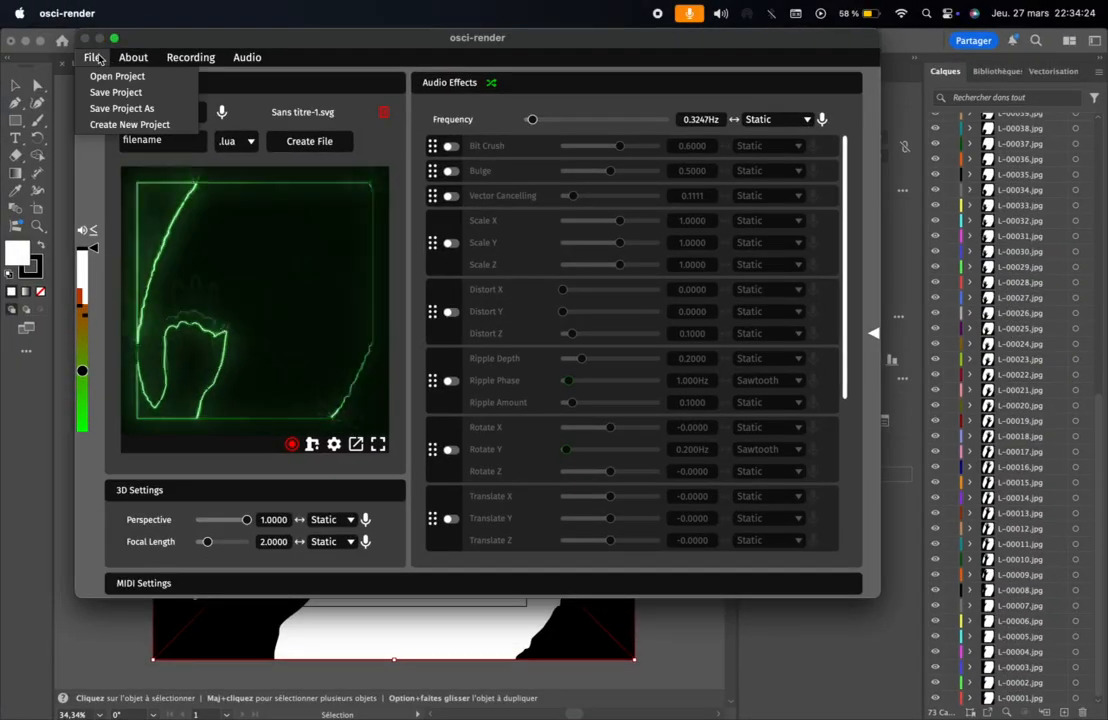
click(134, 107)
click(737, 424)
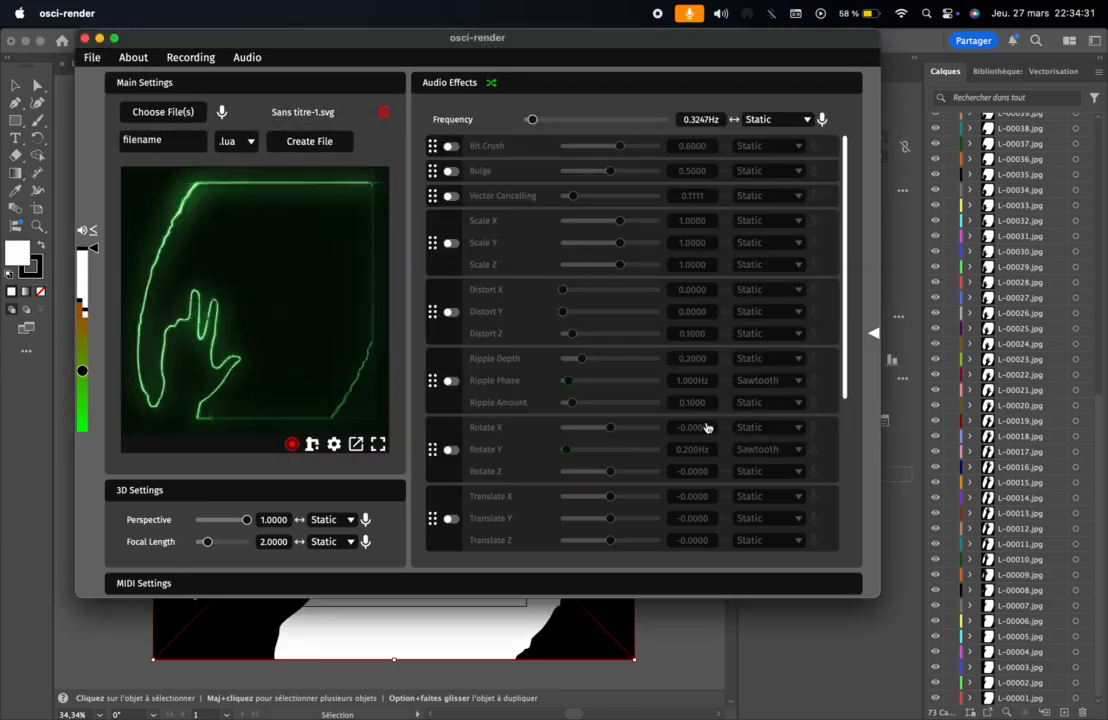
click(92, 57)
click(122, 123)
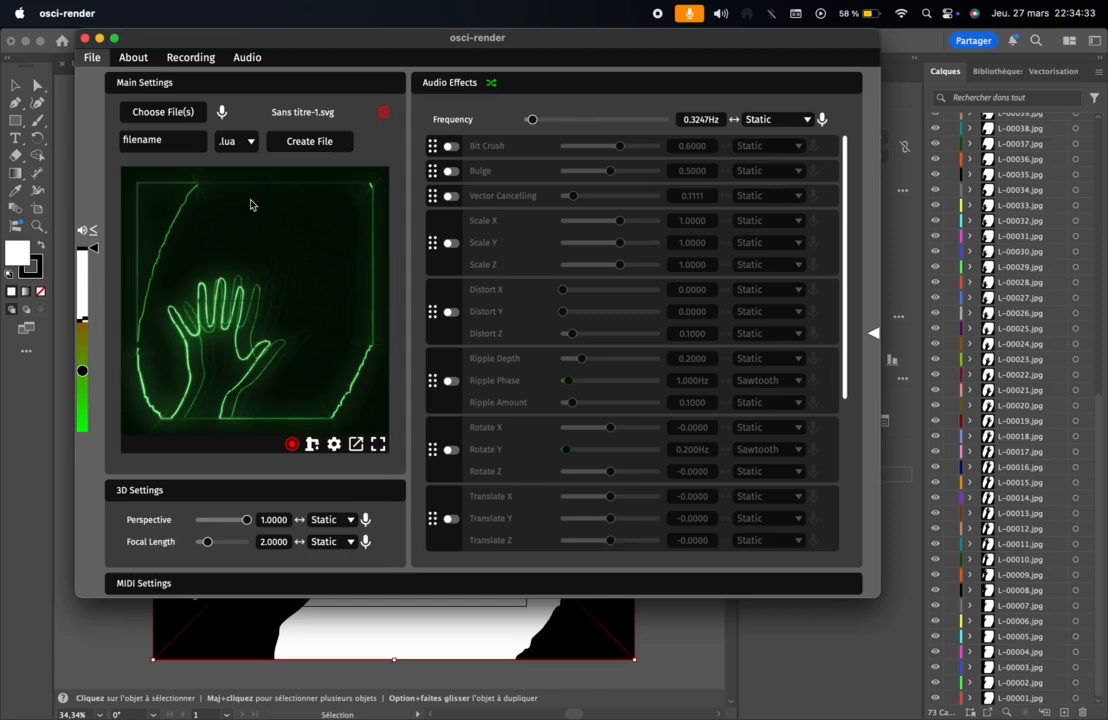
Step: Load the exported hand SVG from the still folder in Finder into osci-render
key(ctrl+Up)
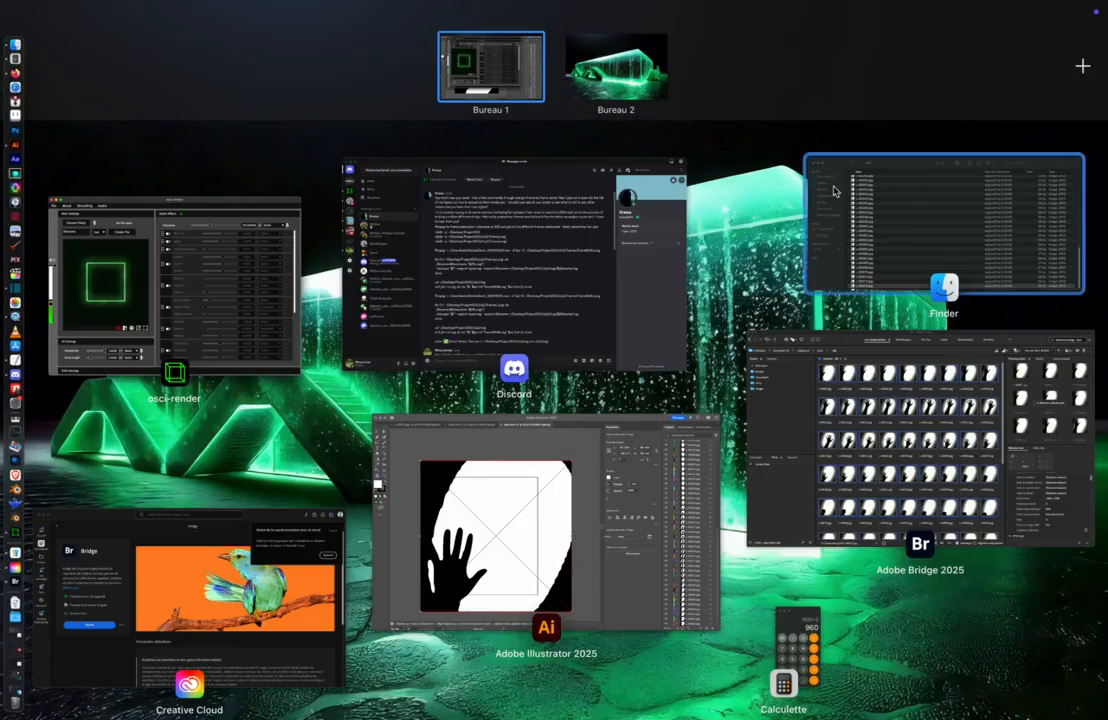
click(888, 211)
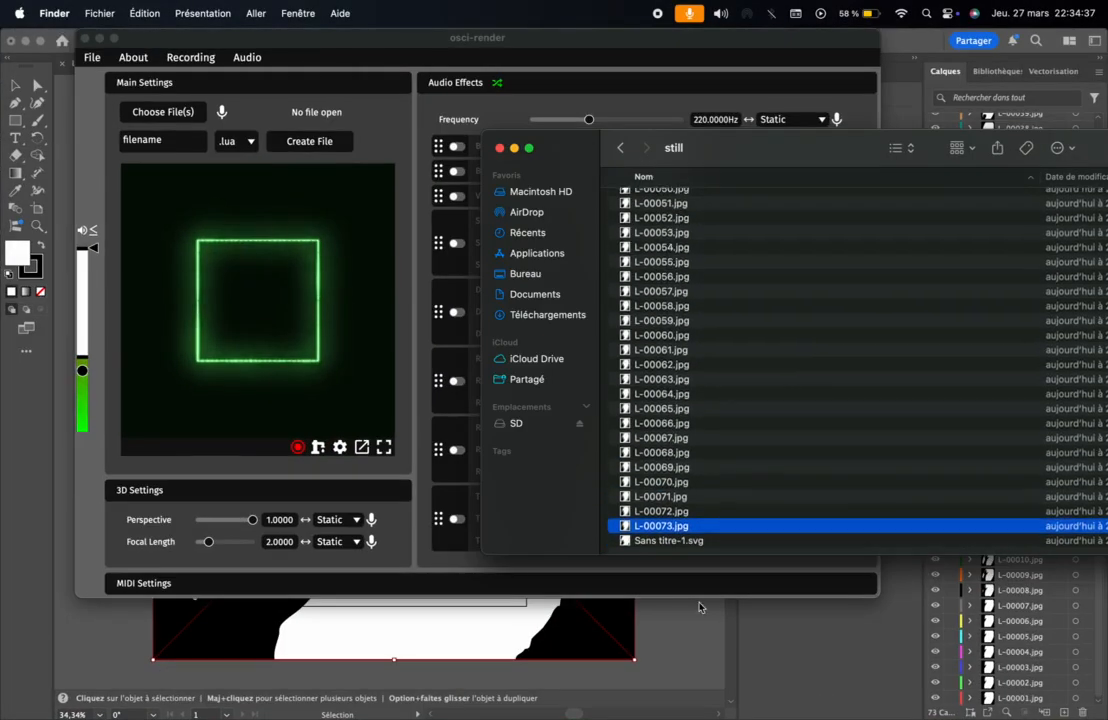
scroll(672, 520, up, 20)
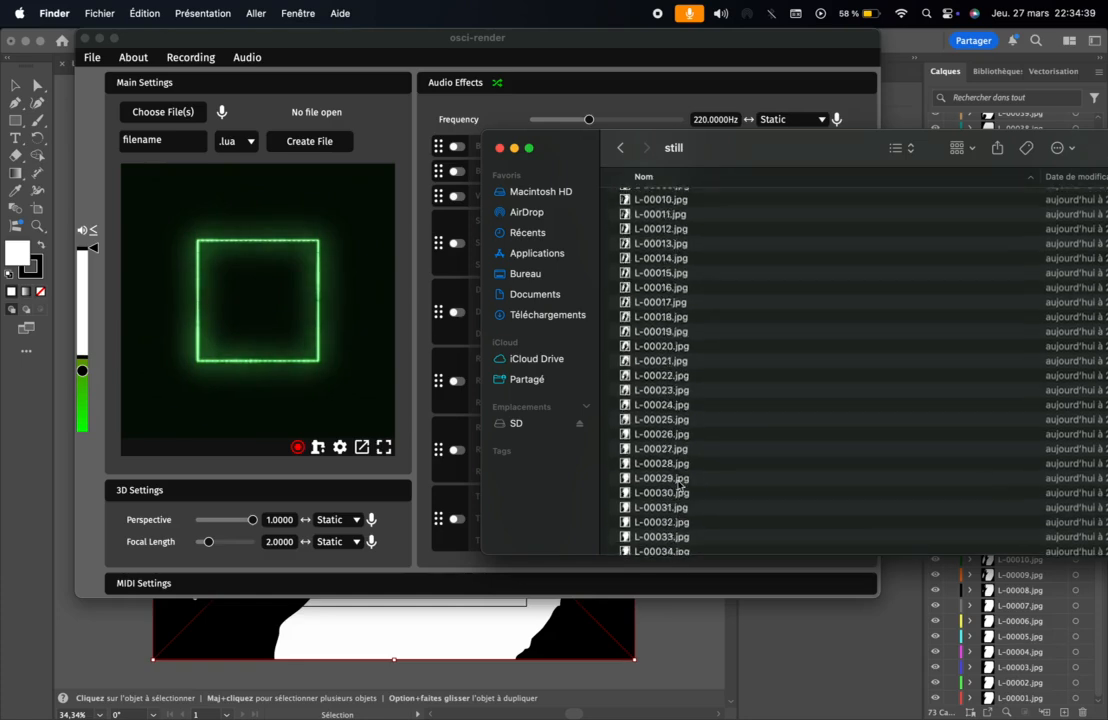
drag(654, 199, 283, 366)
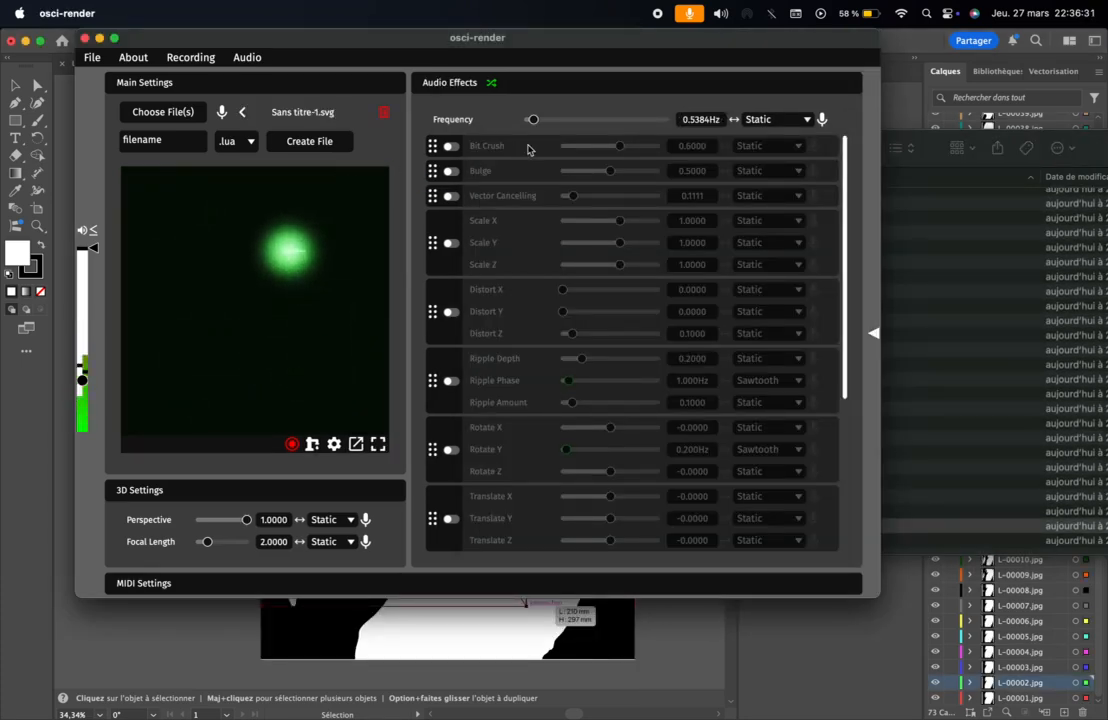
Step: Try the Frequency at 0.0335 Hz, 0.0724 Hz and 0.5409 Hz, finishing at 220 Hz
mouse_move(533, 119)
mouse_down()
mouse_move(549, 119)
mouse_move(529, 121)
mouse_up()
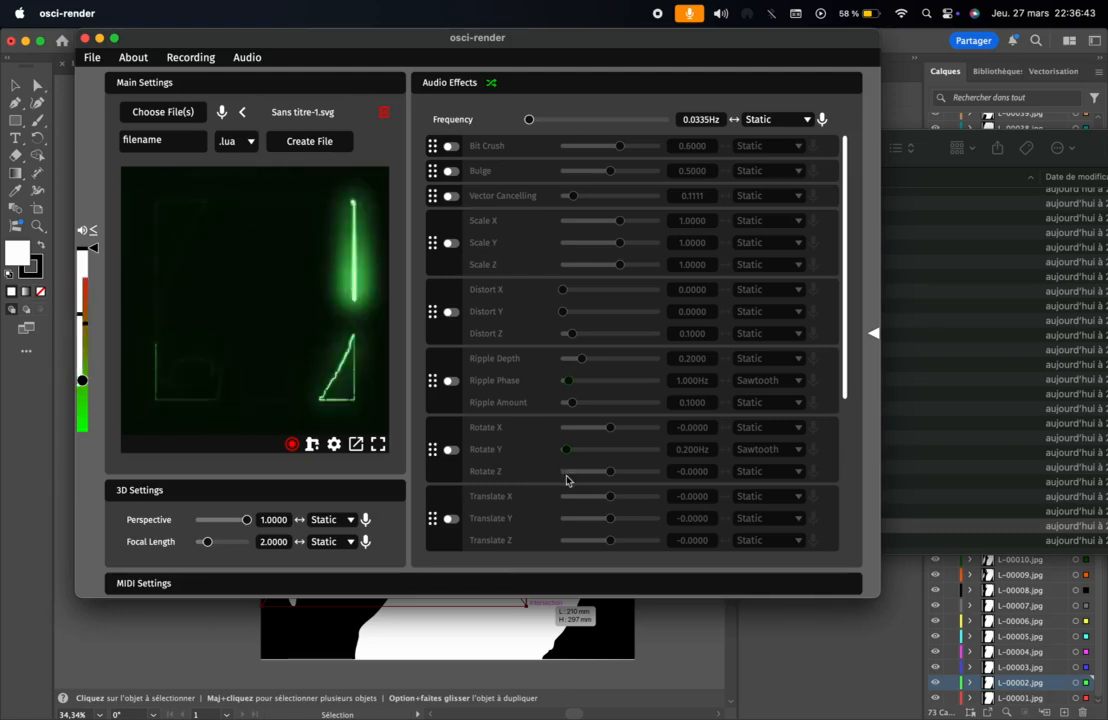
drag(529, 121, 532, 123)
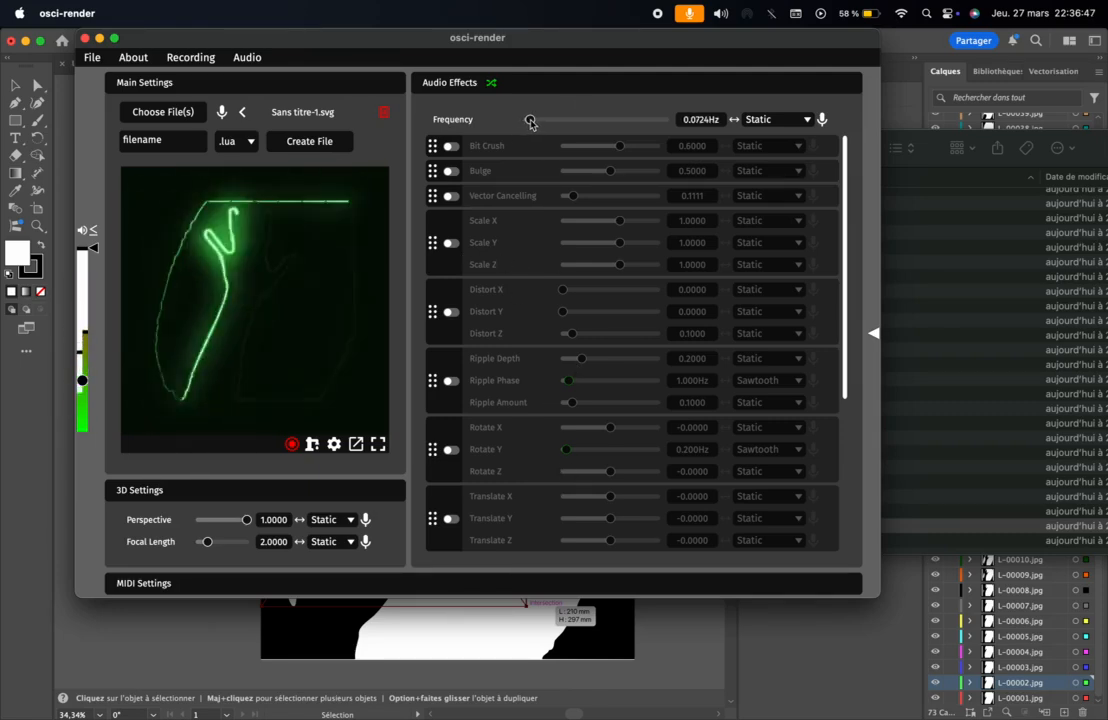
mouse_move(532, 123)
mouse_down()
mouse_move(562, 121)
mouse_move(535, 121)
mouse_up()
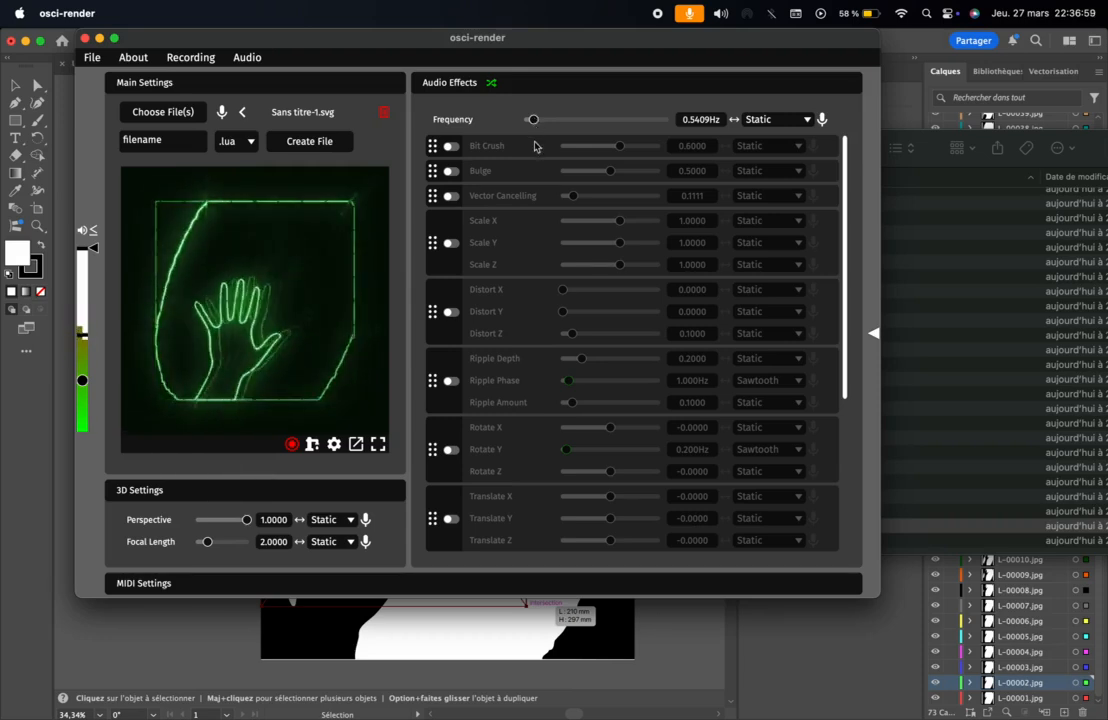
drag(568, 121, 565, 121)
Step: Enable the Trace effect and animate Trace Start with a Sawtooth wave
scroll(660, 403, down, 5)
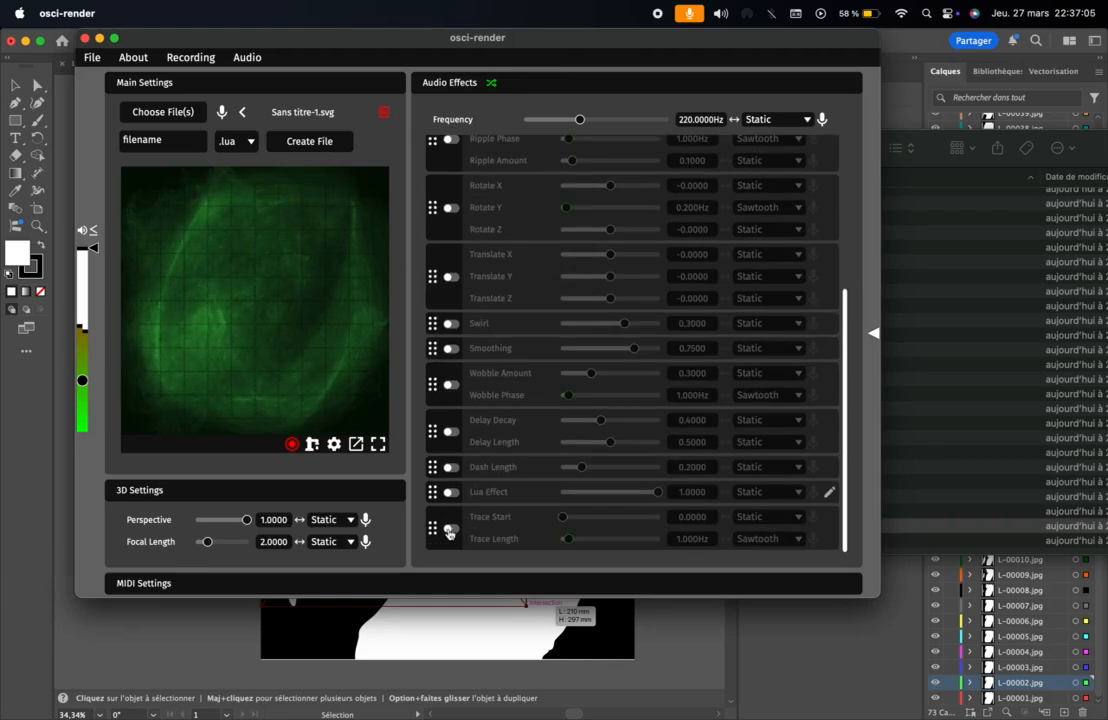
click(450, 530)
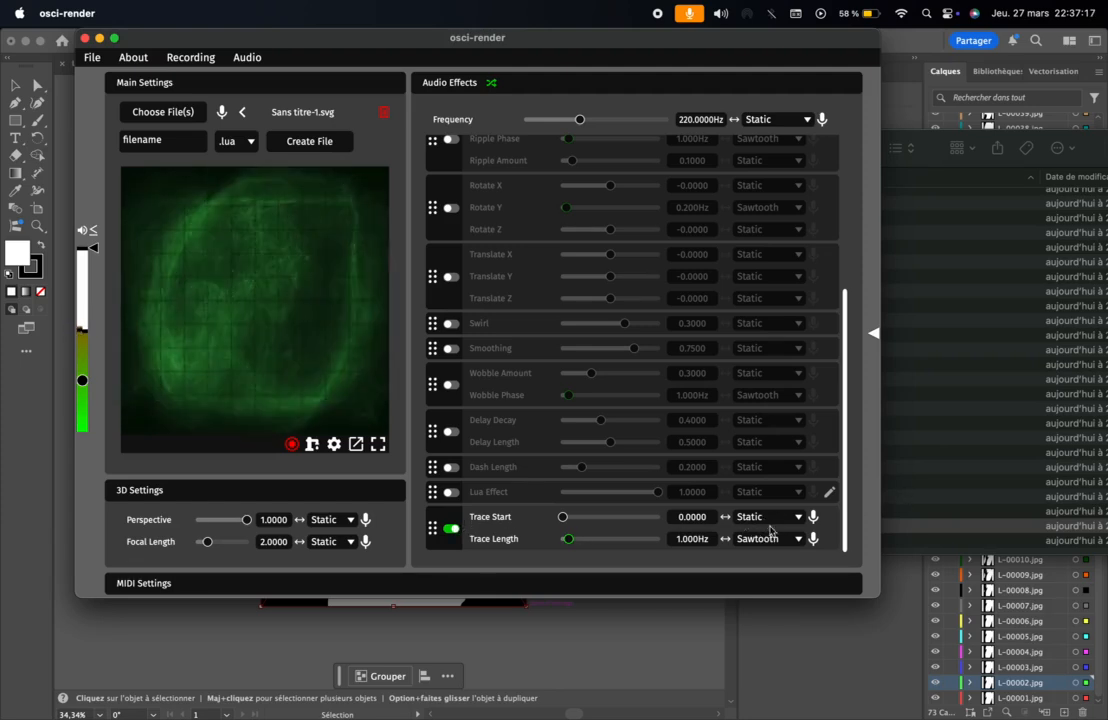
click(770, 517)
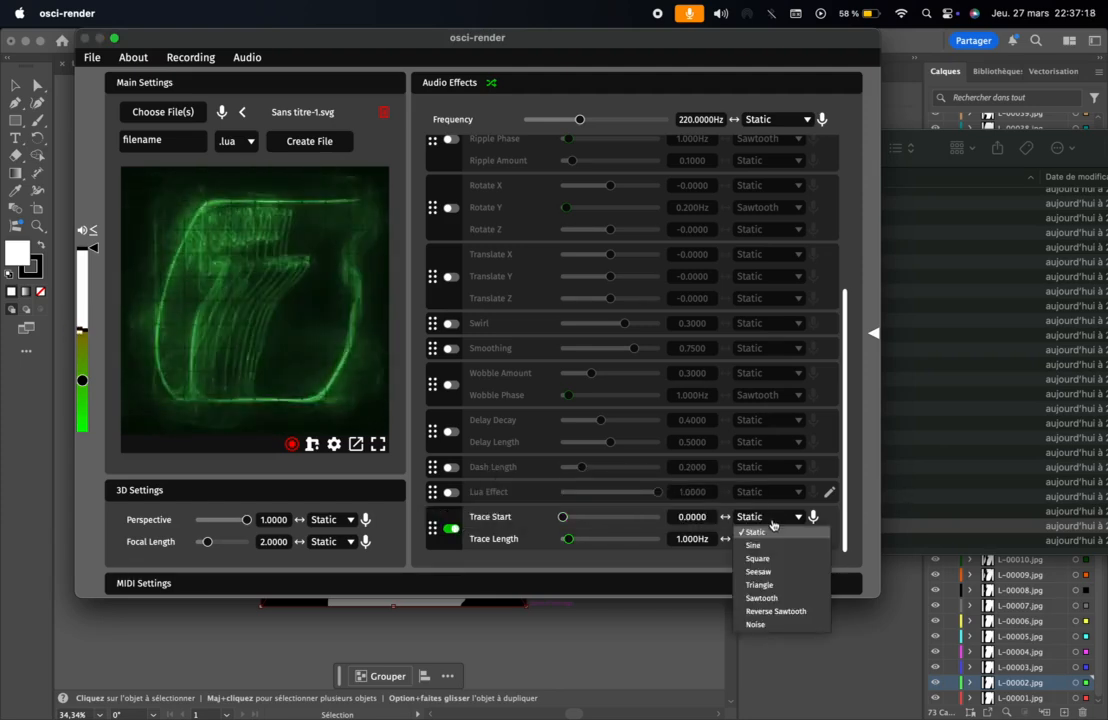
click(779, 599)
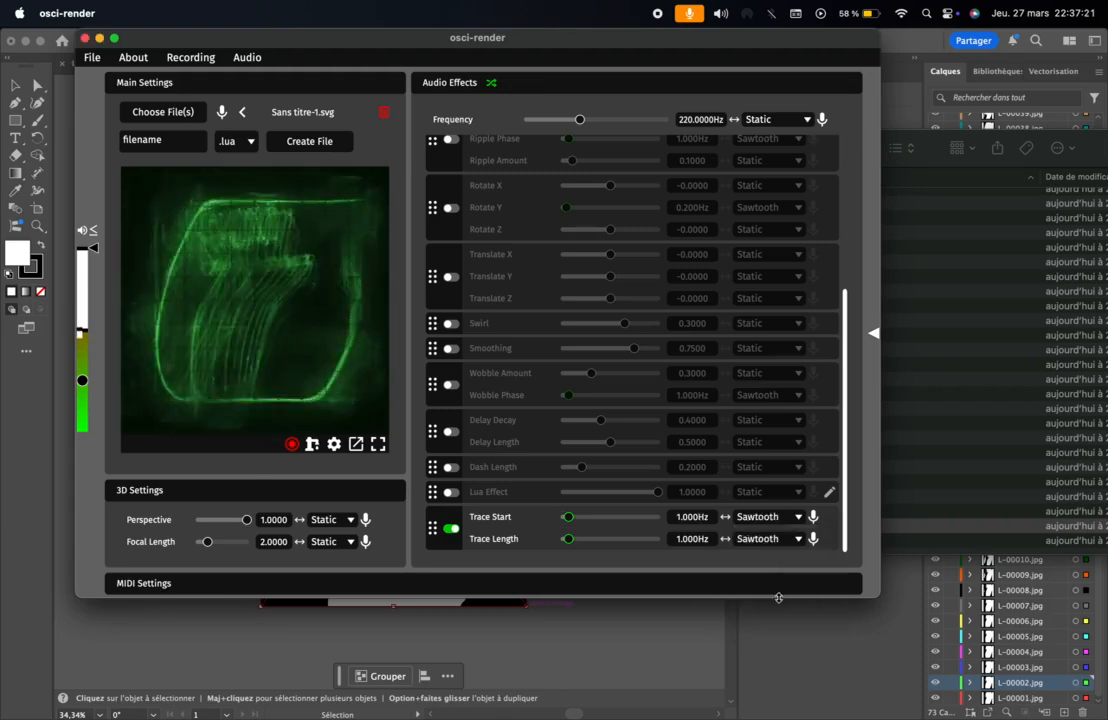
Step: Make Trace Length Static and lower its value to 0
click(760, 545)
click(755, 557)
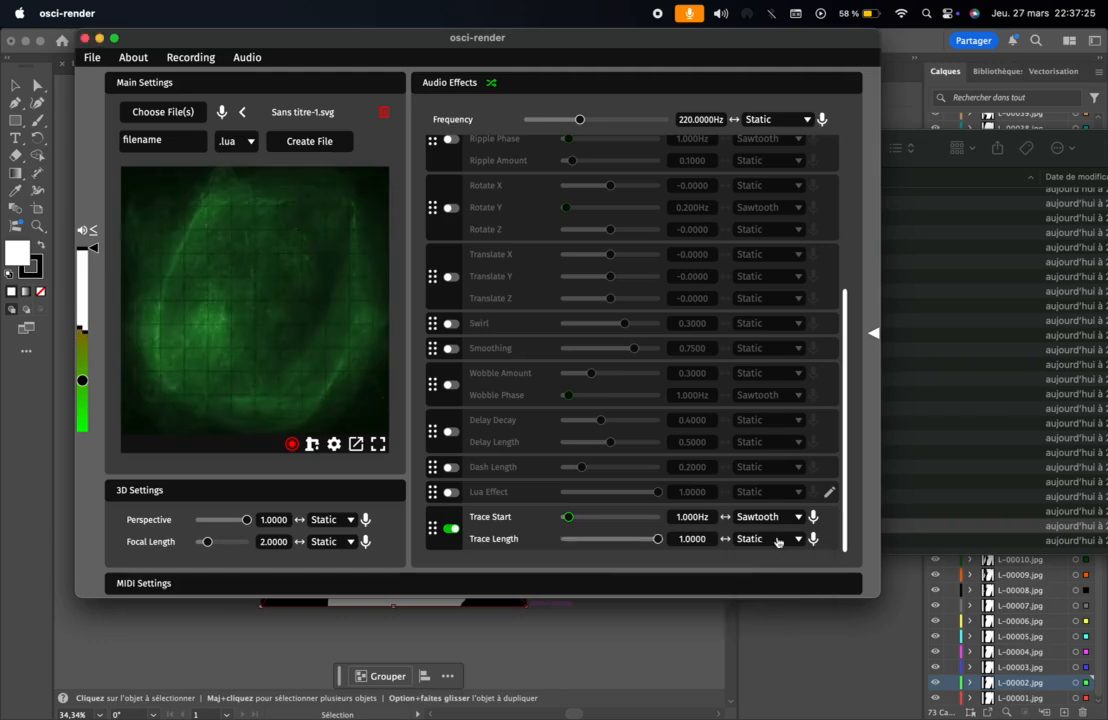
drag(658, 540, 546, 544)
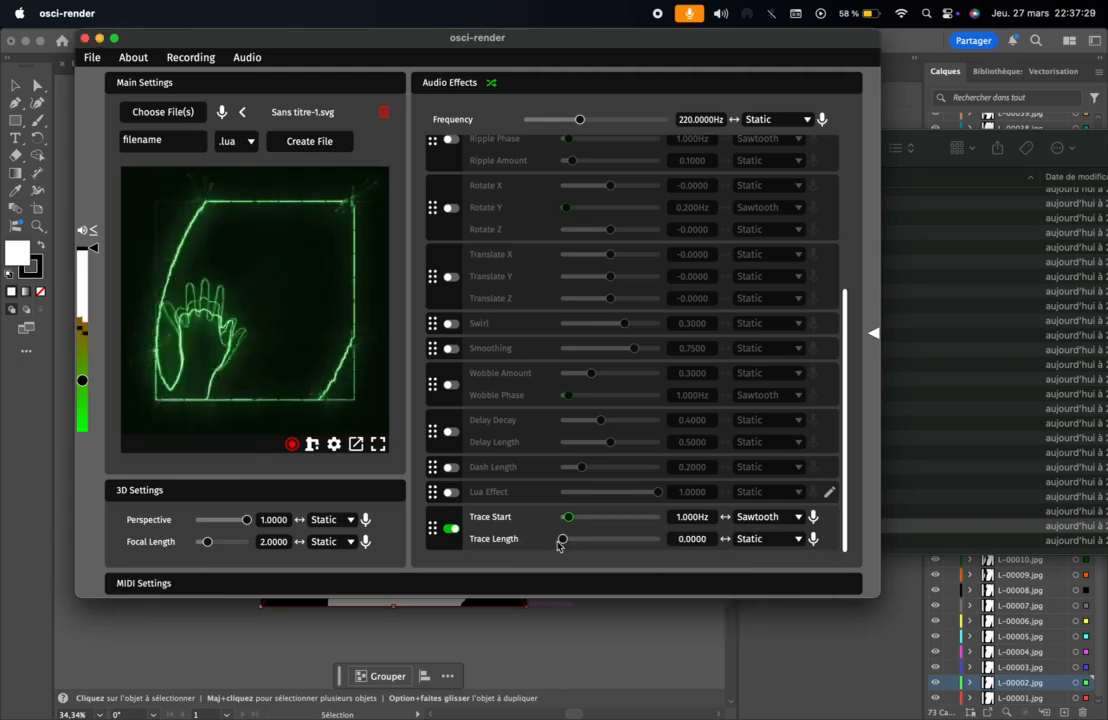
Step: Slow the Trace Start sawtooth to 0.467 Hz, then try Trace Length at 0.1120 and return it to 0
drag(569, 518, 567, 521)
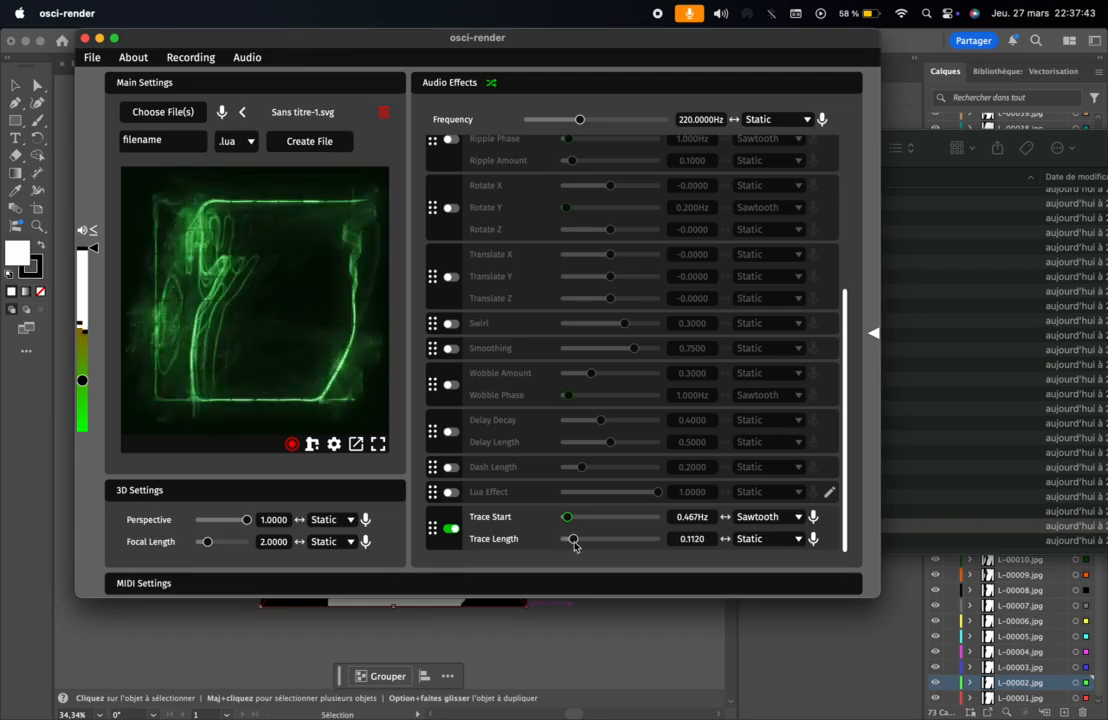
mouse_move(577, 542)
mouse_down()
mouse_move(595, 543)
mouse_move(568, 545)
mouse_move(596, 544)
mouse_move(522, 549)
mouse_up()
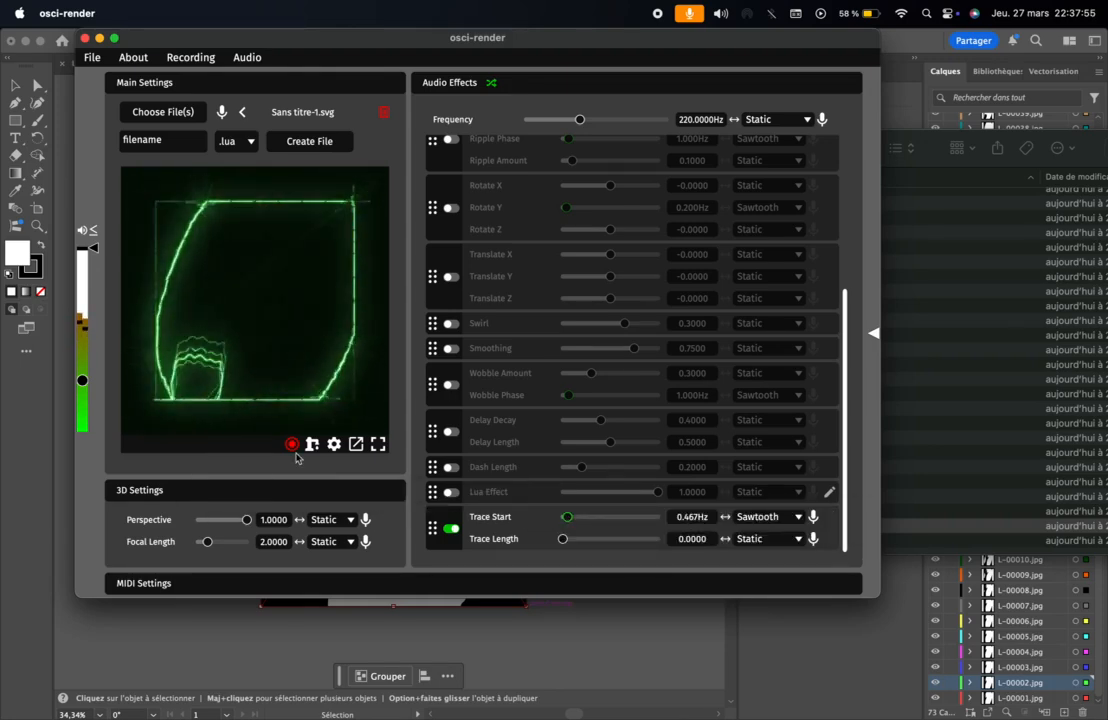
Step: Set the visualiser's screen overlay to Empty and close its settings
drag(298, 54, 349, 72)
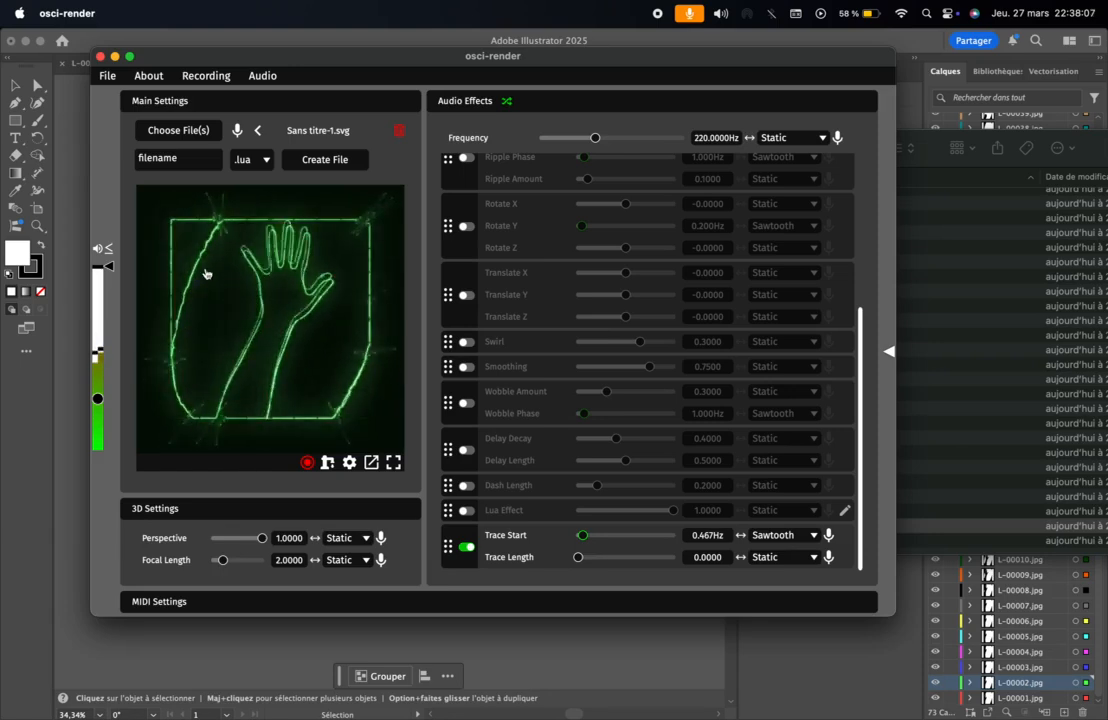
drag(299, 64, 328, 79)
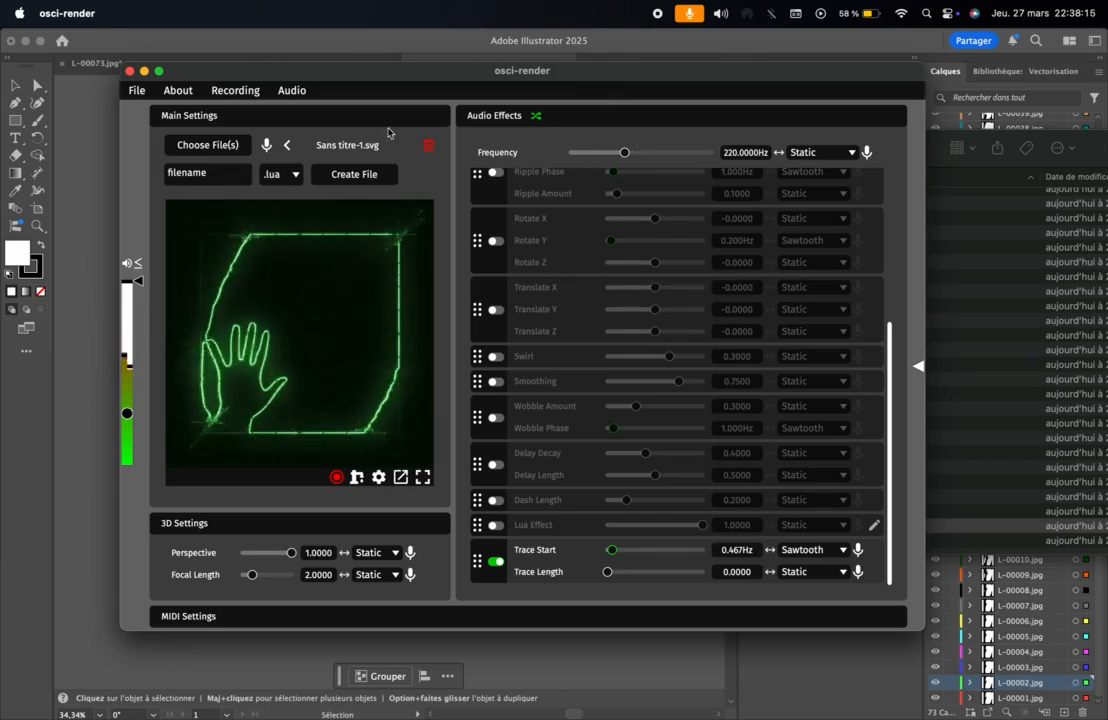
click(378, 478)
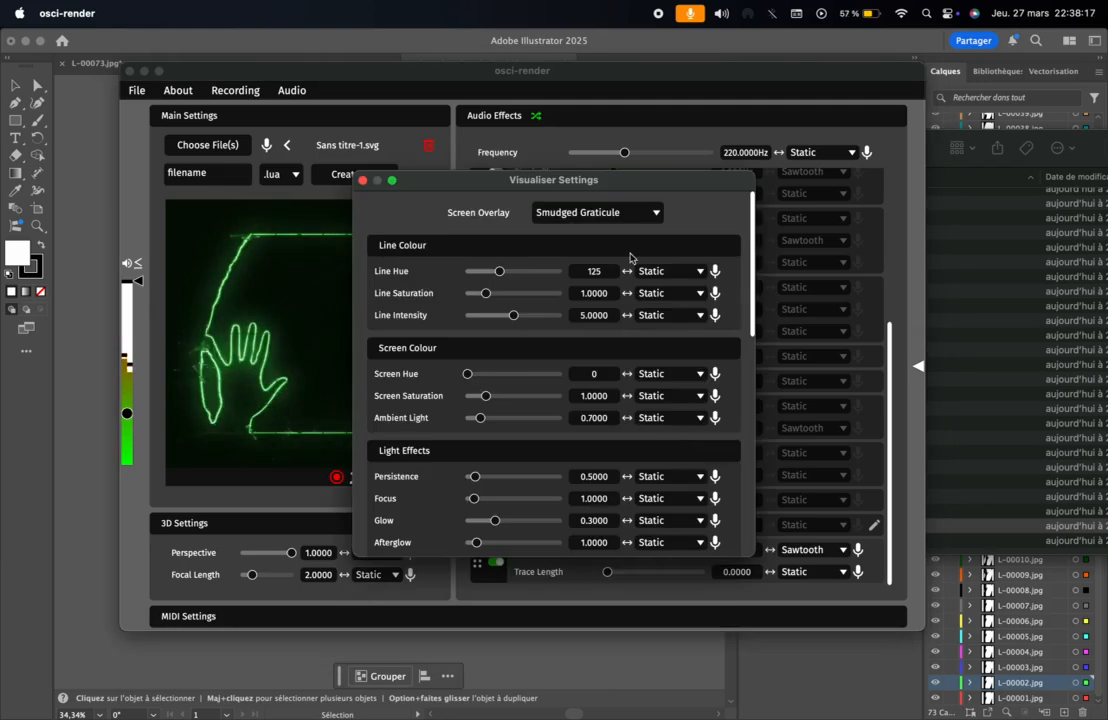
click(569, 213)
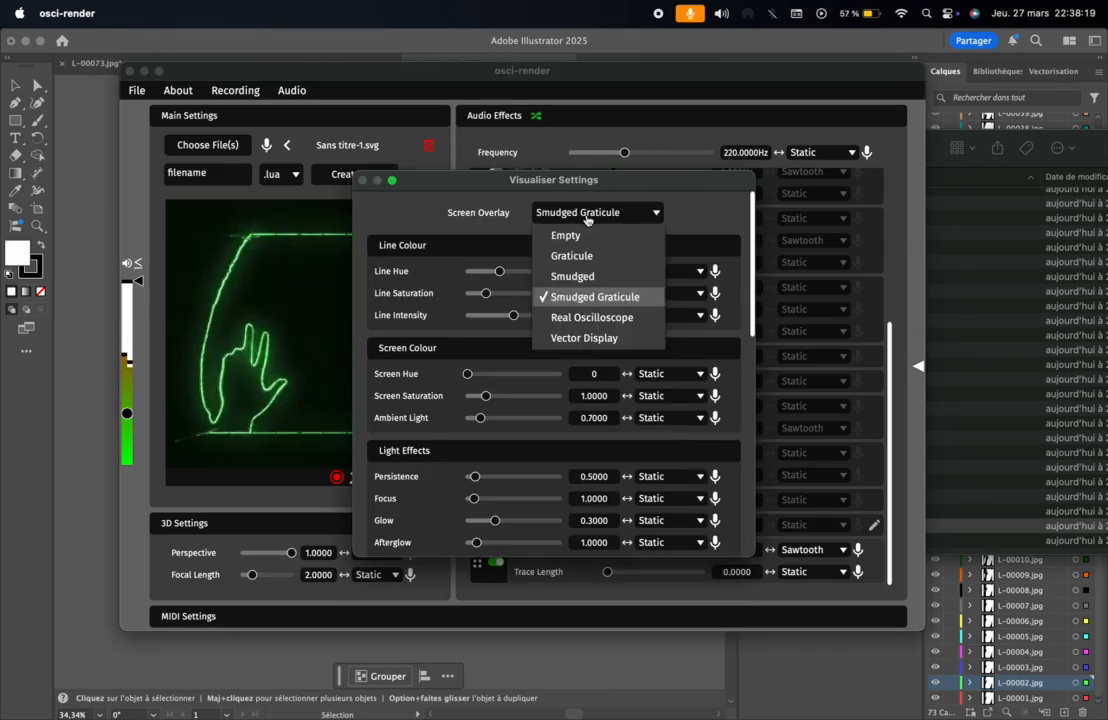
click(566, 236)
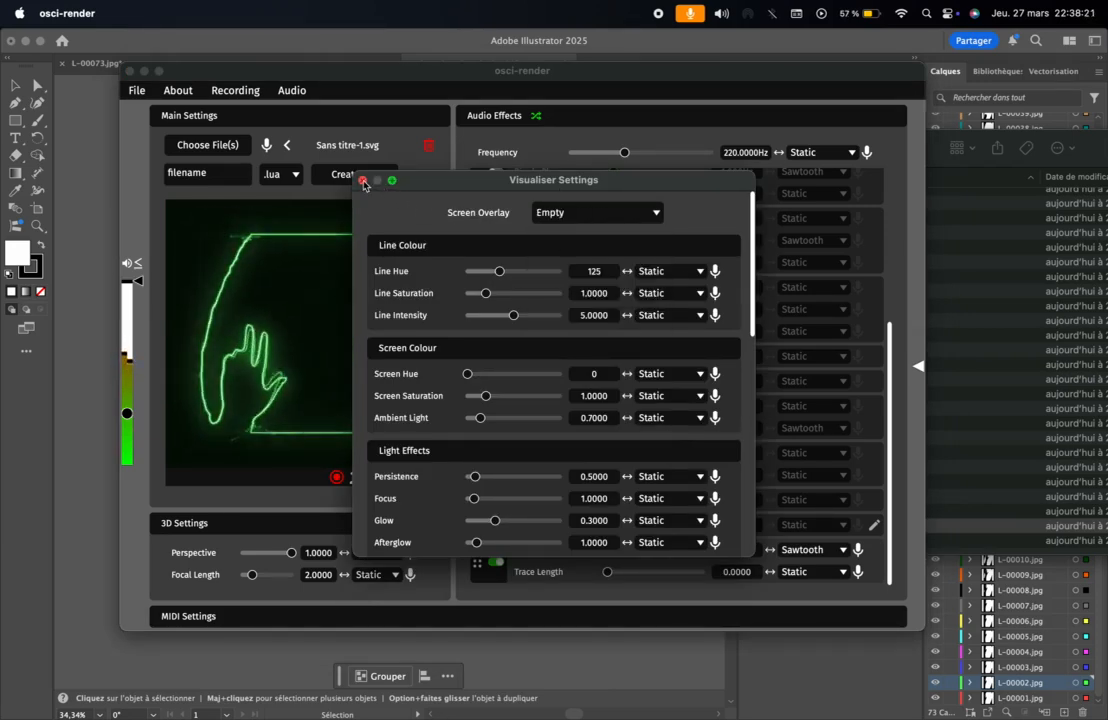
click(363, 180)
Step: Move the osci-render window away from the screen edge and reveal the Dock
drag(295, 76, 266, 89)
mouse_move(3, 290)
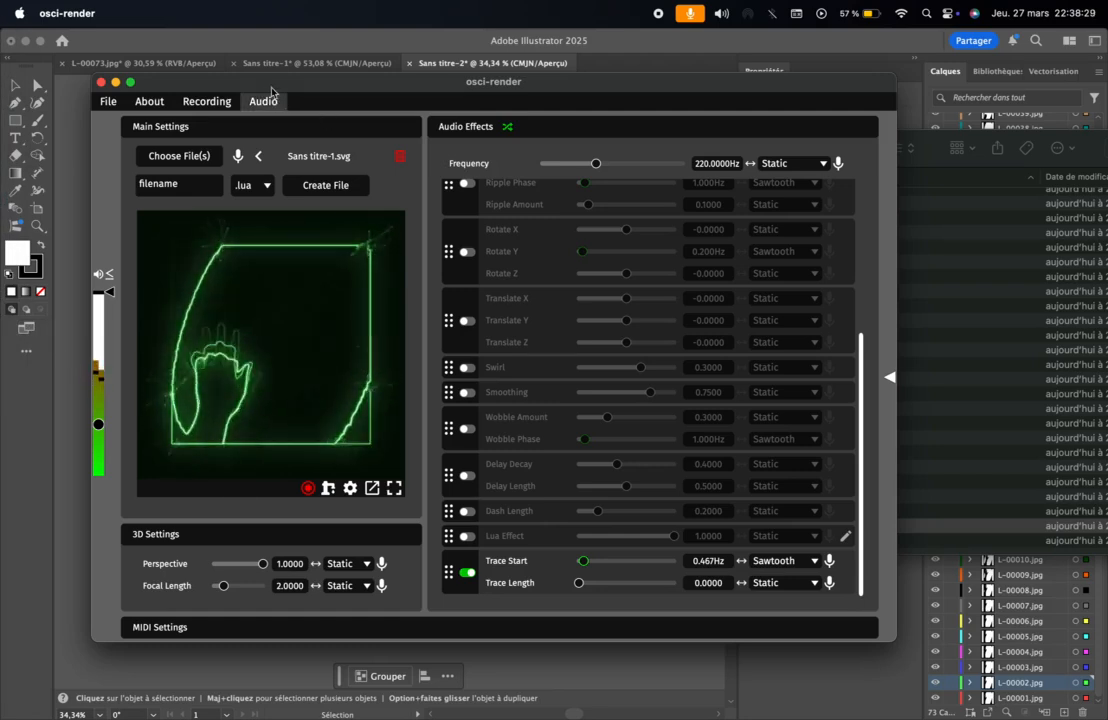
drag(287, 90, 362, 89)
mouse_move(3, 280)
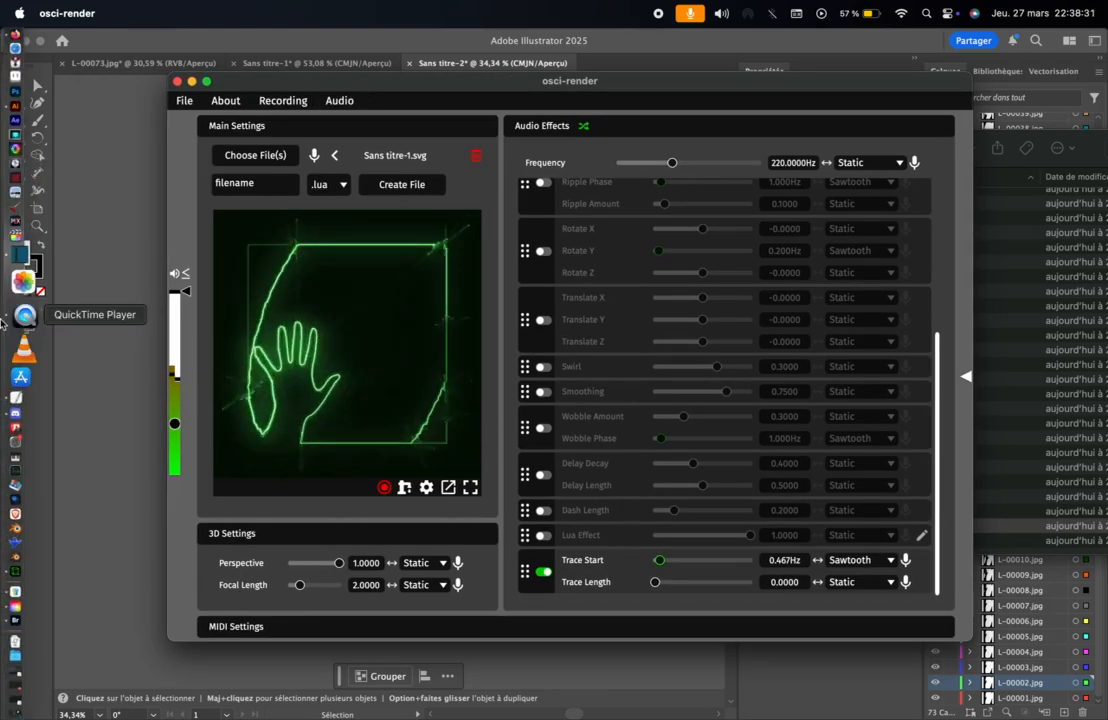